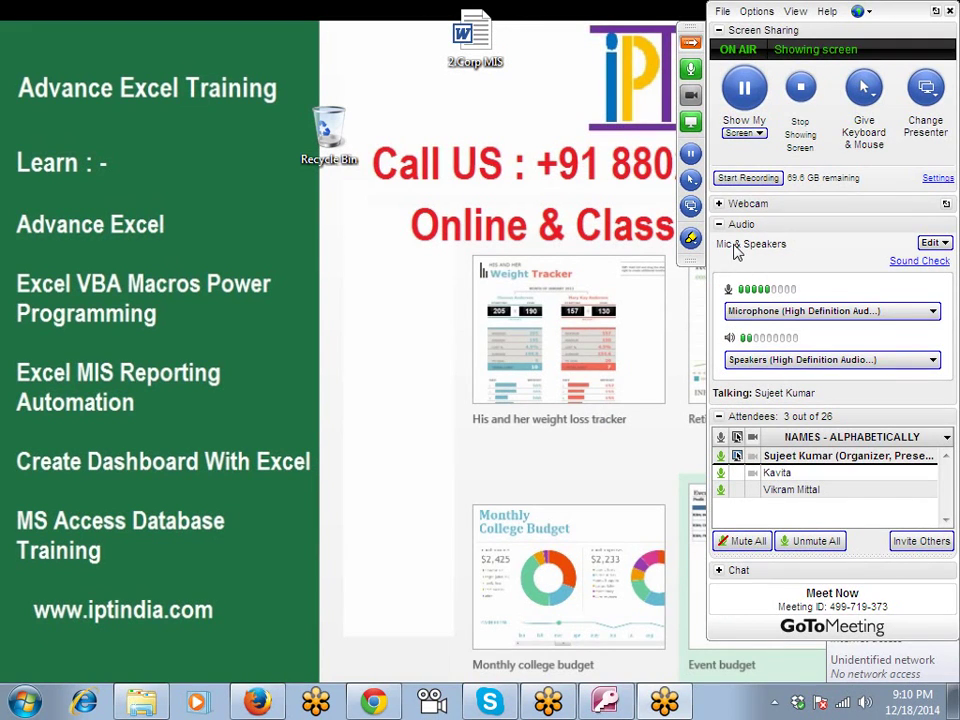
Step: Start the GoToMeeting recording and launch Microsoft Office Excel 2007 from the Start menu search 'ex'
{"action": "left_click", "coordinate": [746, 178]}
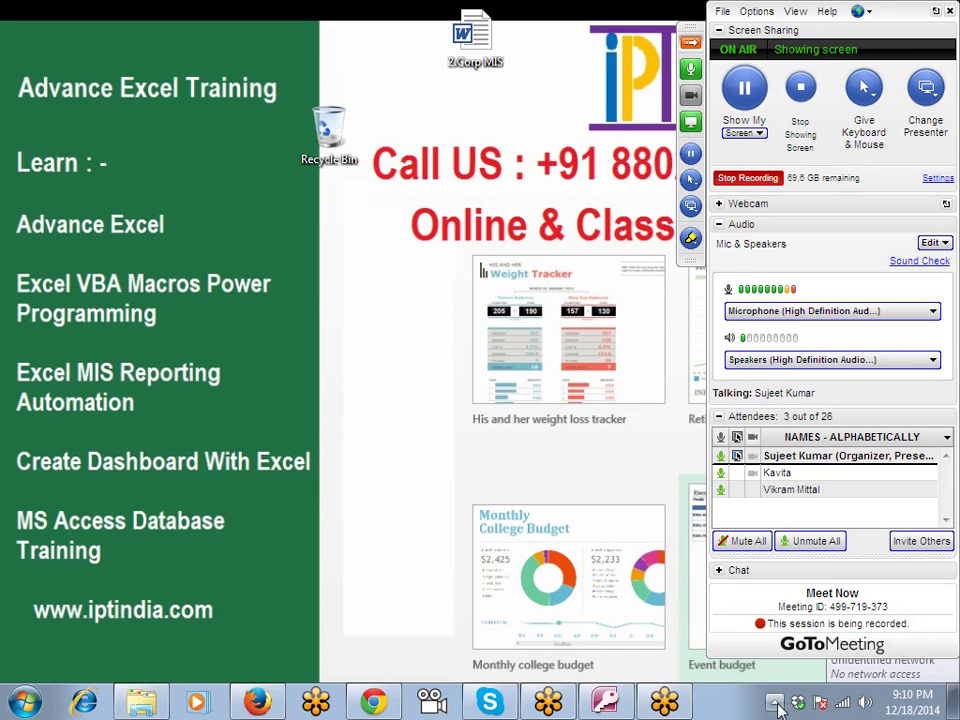
{"action": "left_click", "coordinate": [777, 706]}
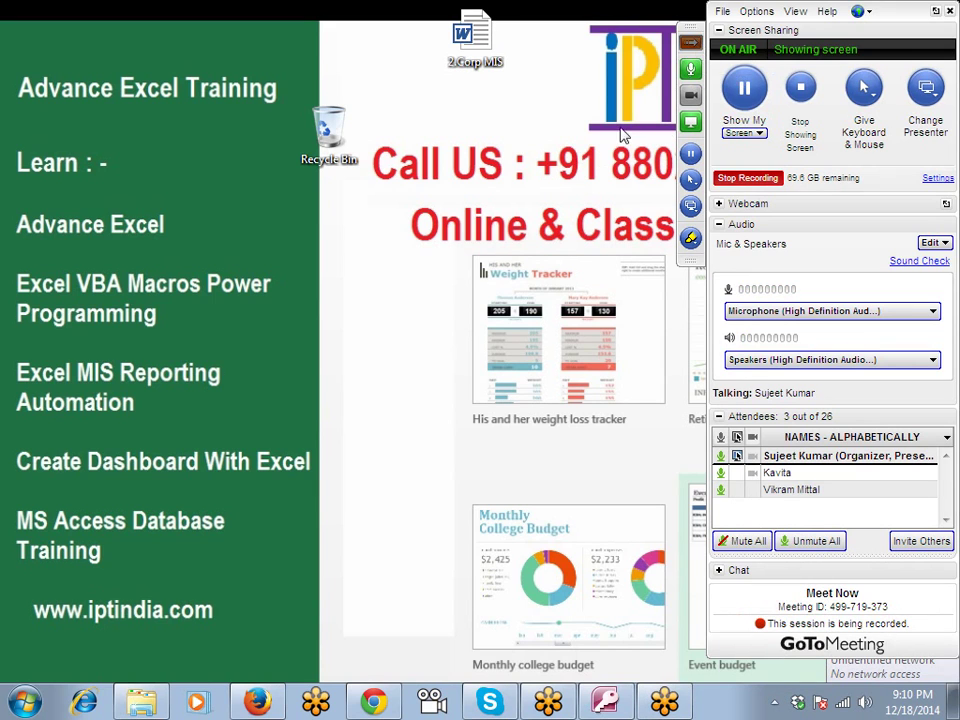
{"action": "key", "text": "super"}
{"action": "type", "text": "e"}
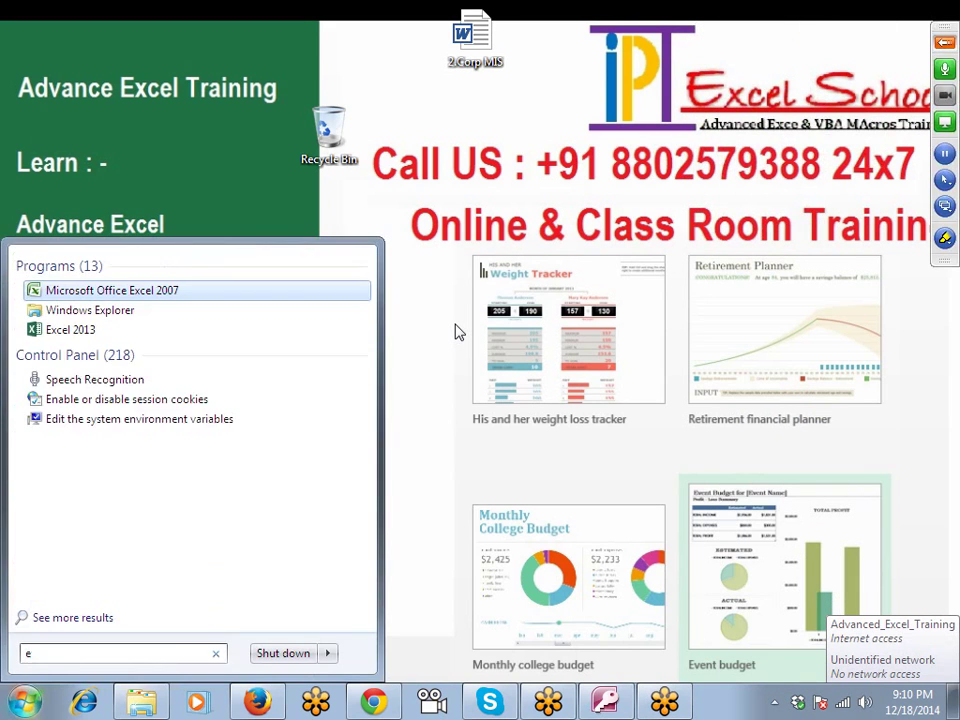
{"action": "type", "text": "x"}
{"action": "left_click", "coordinate": [128, 290]}
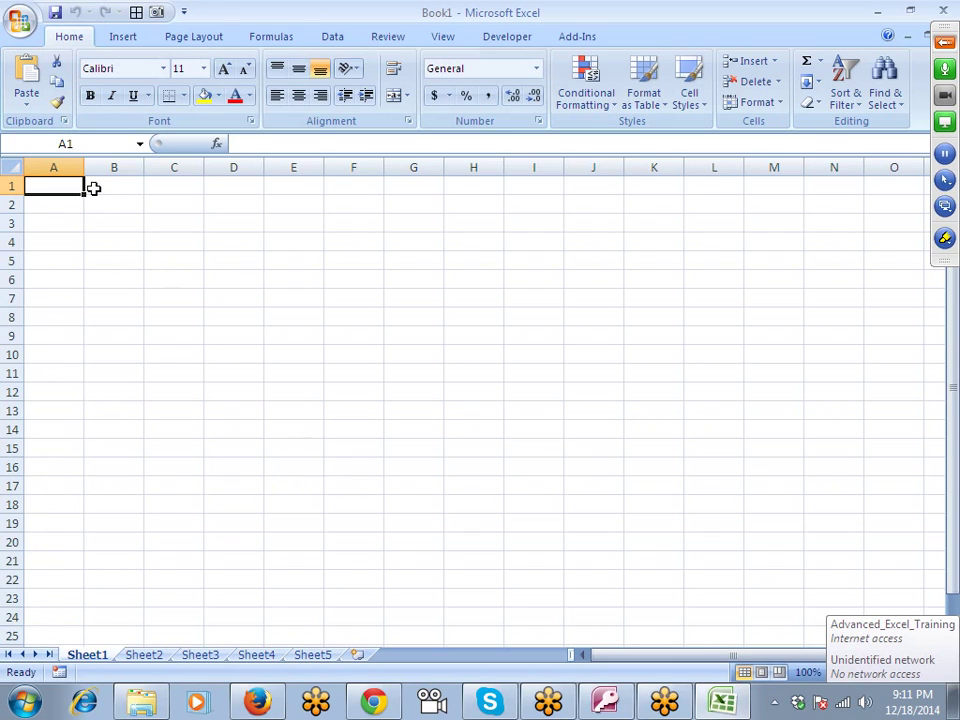
{"action": "left_click", "coordinate": [66, 167]}
{"action": "left_click", "coordinate": [12, 187]}
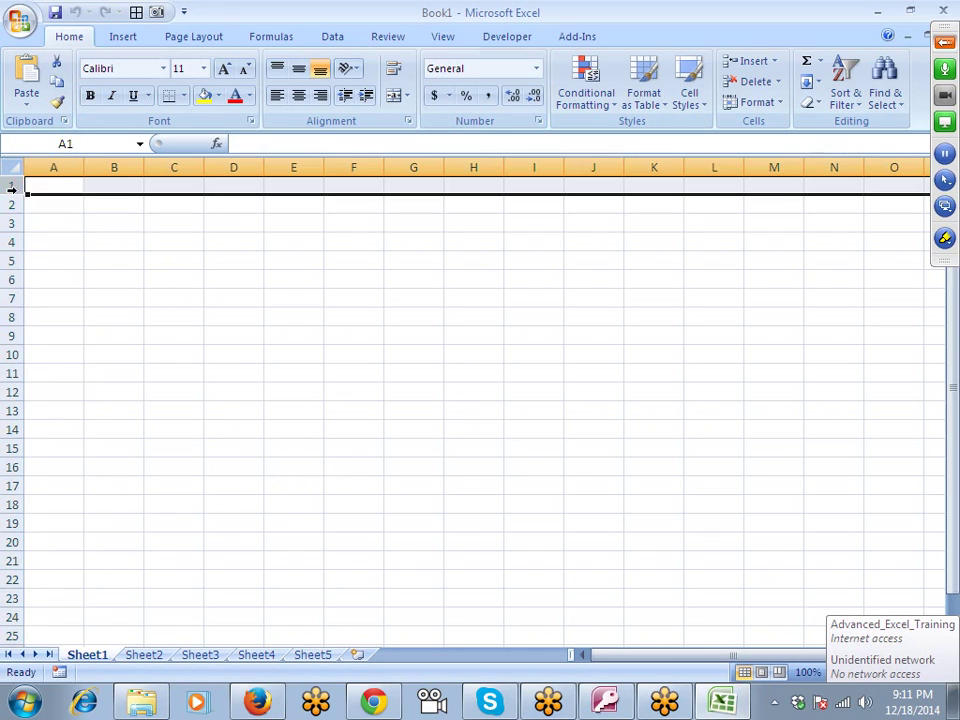
{"action": "left_click", "coordinate": [88, 205]}
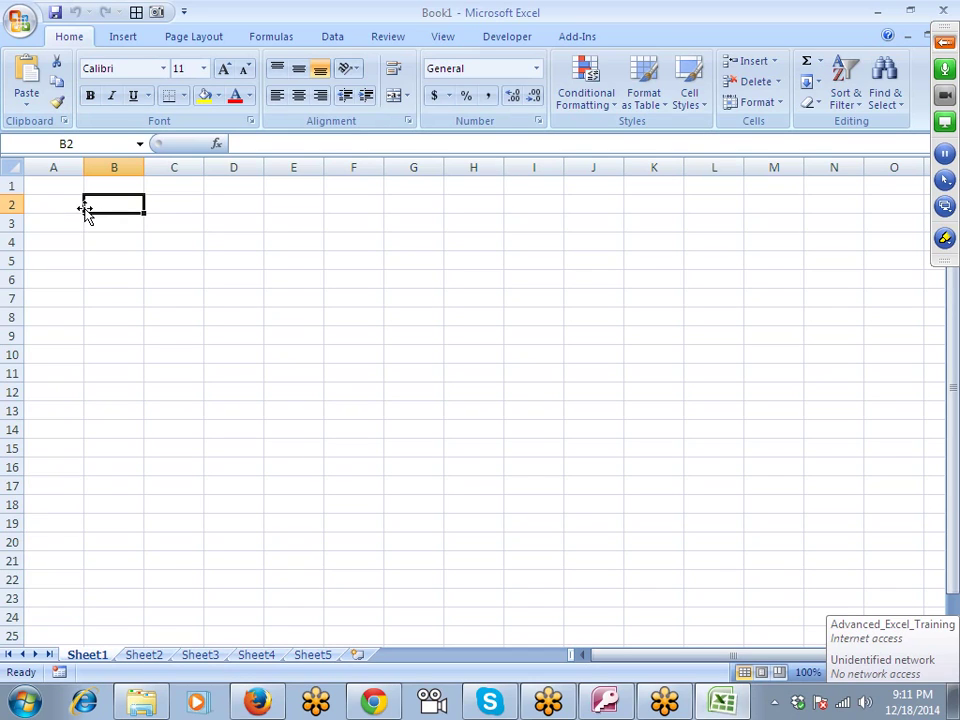
{"action": "key", "text": "ctrl+Up"}
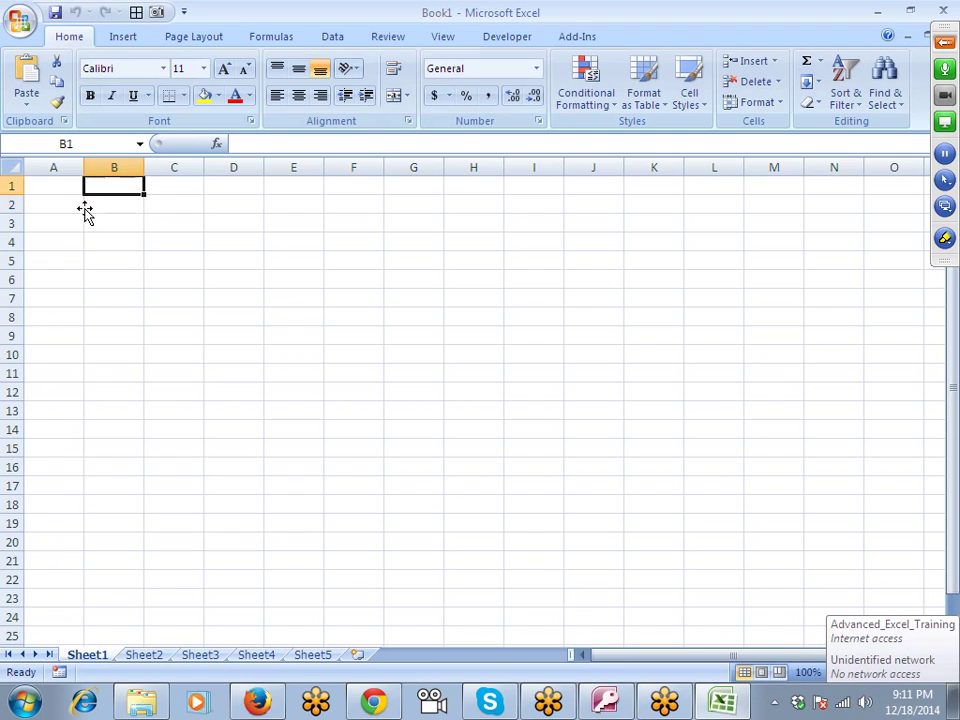
{"action": "key", "text": "ctrl+Left"}
{"action": "key", "text": "ctrl+Right"}
{"action": "key", "text": "ctrl+Left"}
{"action": "key", "text": "ctrl+Down"}
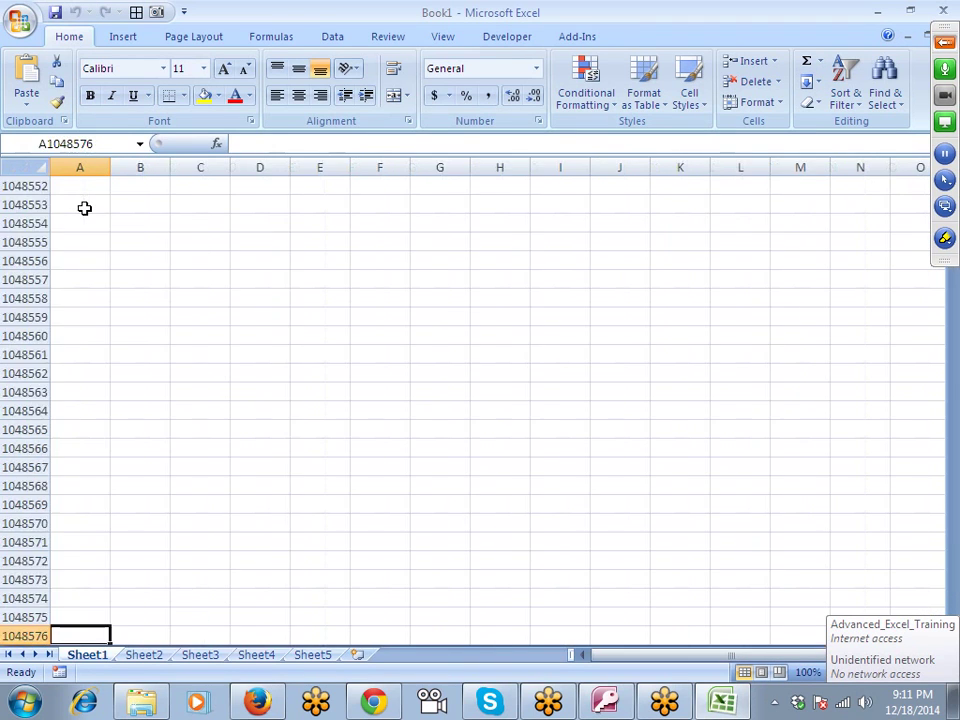
{"action": "key", "text": "ctrl+Up"}
{"action": "key", "text": "ctrl+Right"}
{"action": "key", "text": "ctrl+Left"}
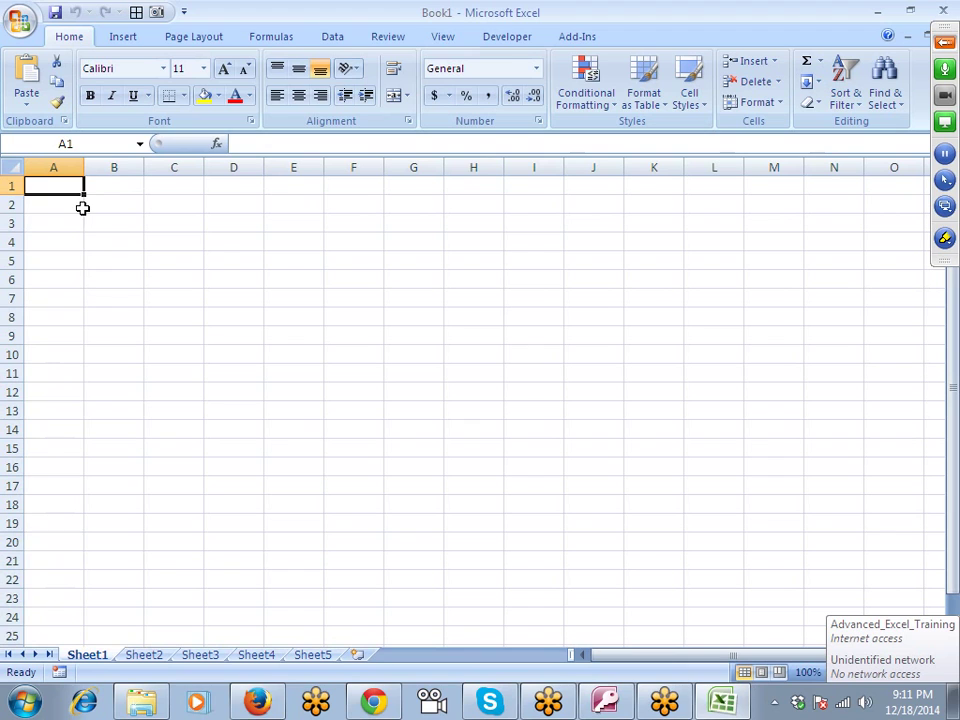
{"action": "type", "text": "dsadsa"}
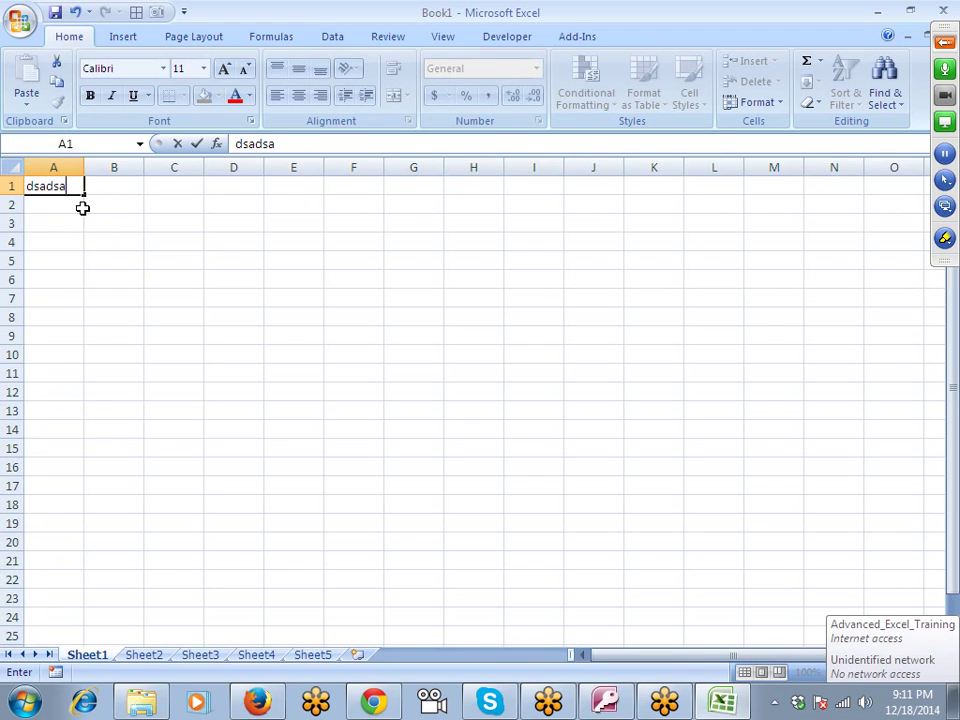
{"action": "key", "text": "Escape"}
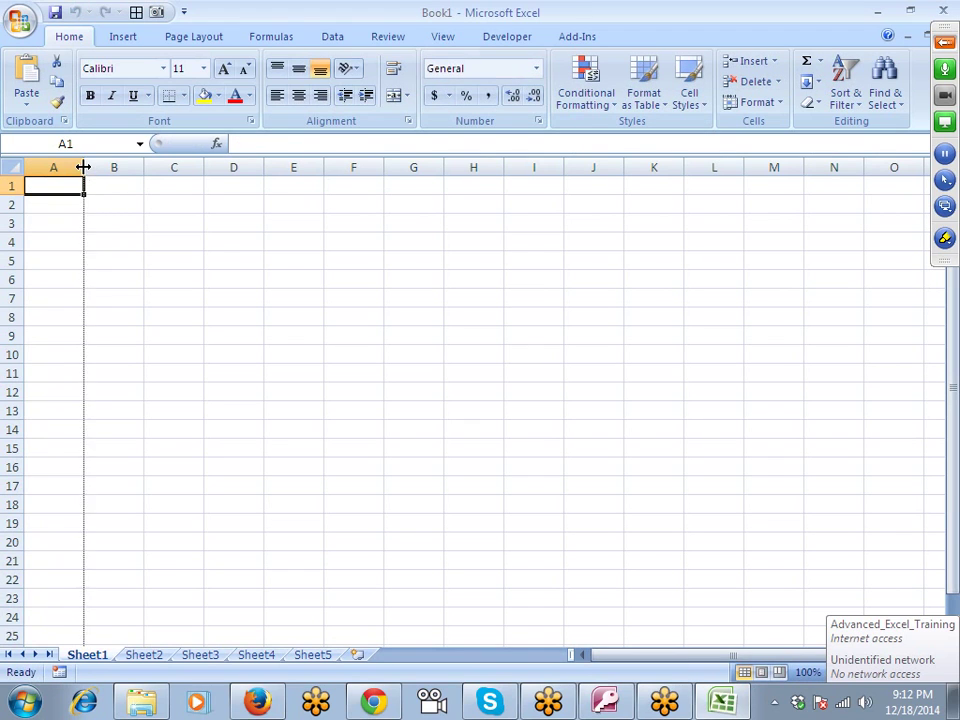
Step: Widen column A slightly, select cell D1, and open Excel Help with F1
{"action": "left_click_drag", "start_coordinate": [84, 167], "coordinate": [92, 152]}
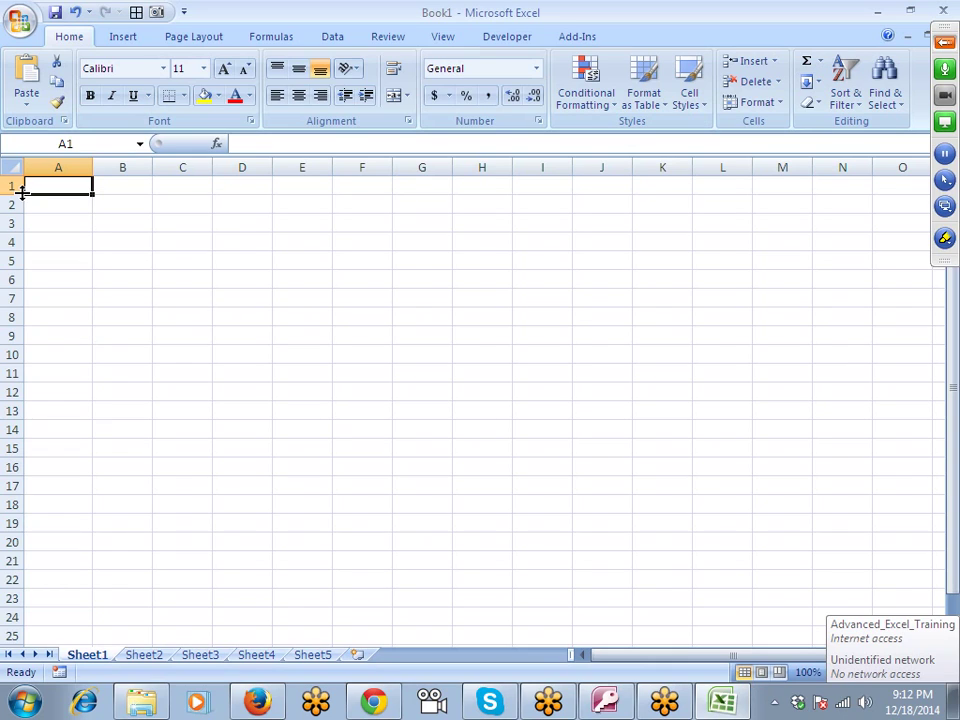
{"action": "left_click", "coordinate": [219, 188]}
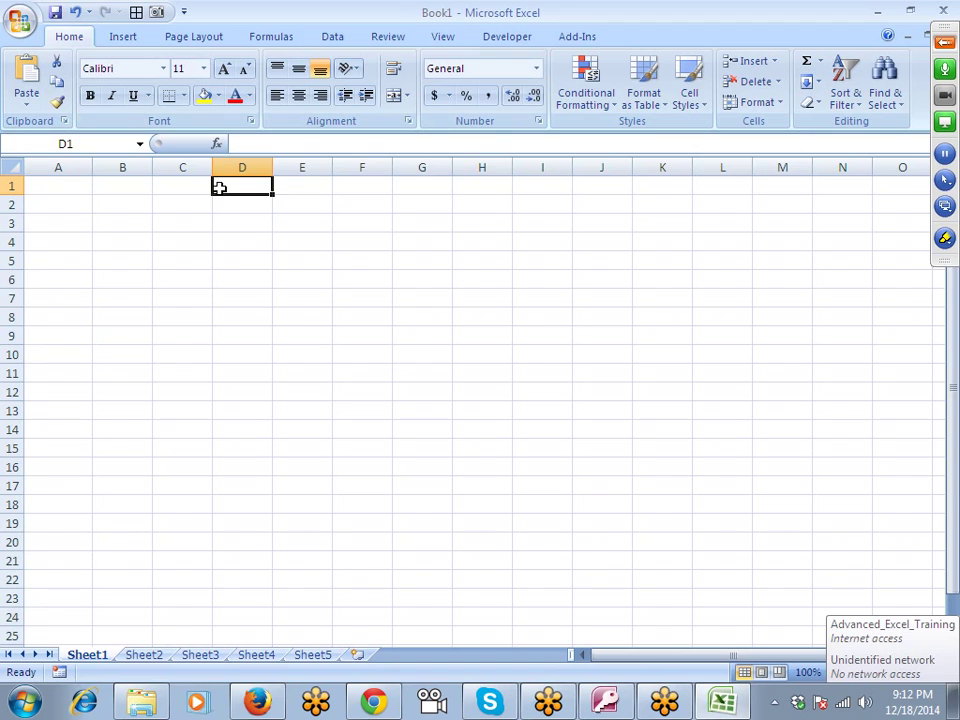
{"action": "key", "text": "F1"}
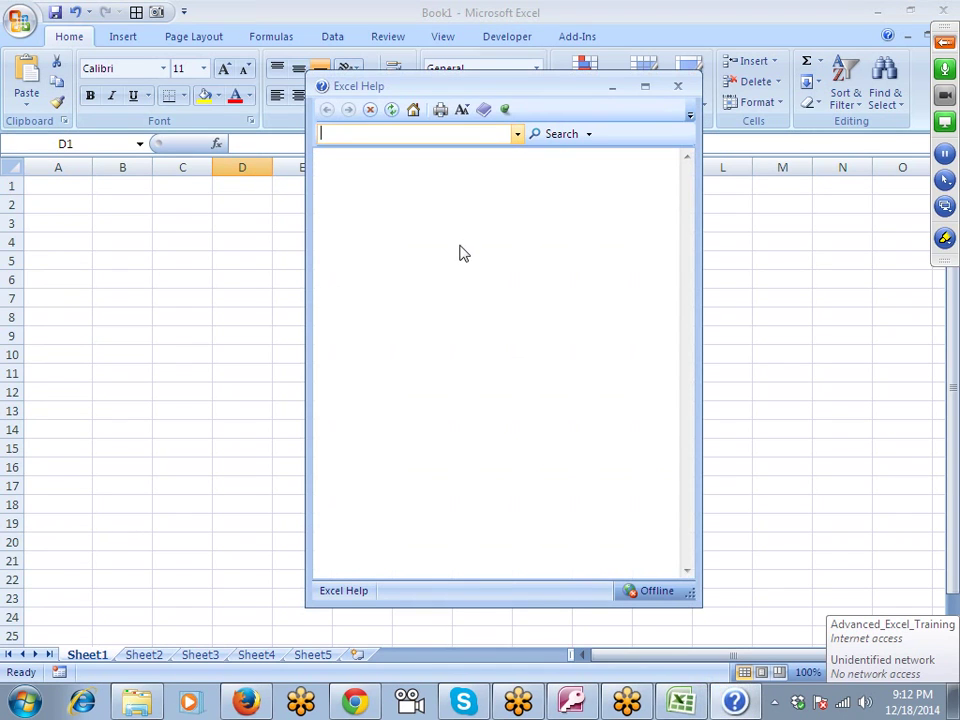
Step: Draw a freehand pen annotation on screen, then turn annotation drawing off
{"action": "left_click", "coordinate": [944, 237]}
{"action": "left_click", "coordinate": [788, 282]}
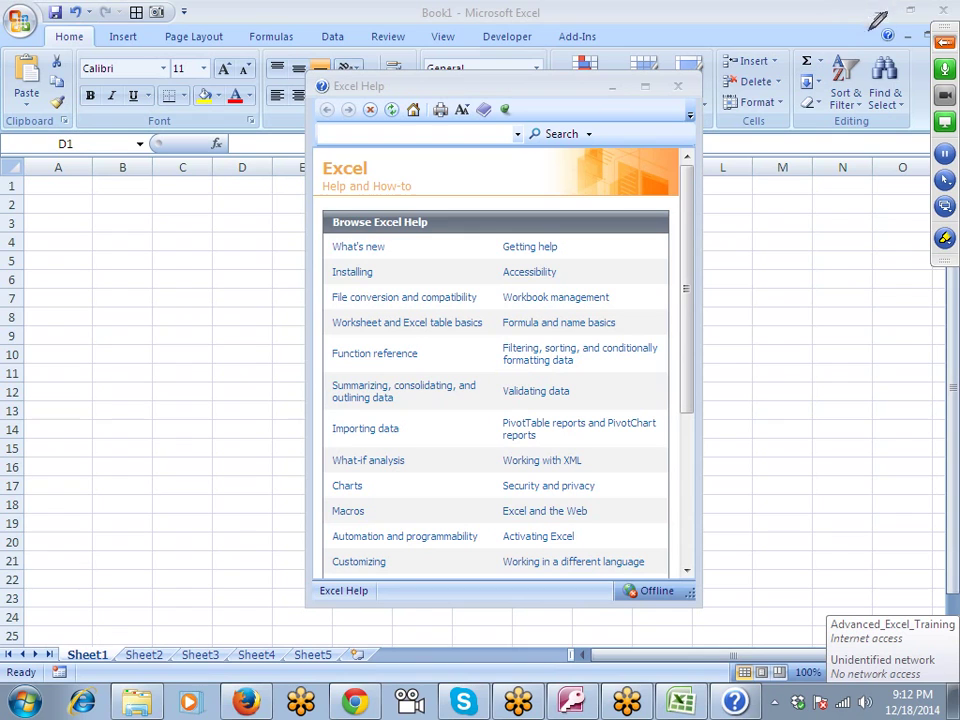
{"action": "left_click_drag", "start_coordinate": [884, 19], "coordinate": [880, 21]}
{"action": "right_click", "coordinate": [778, 190]}
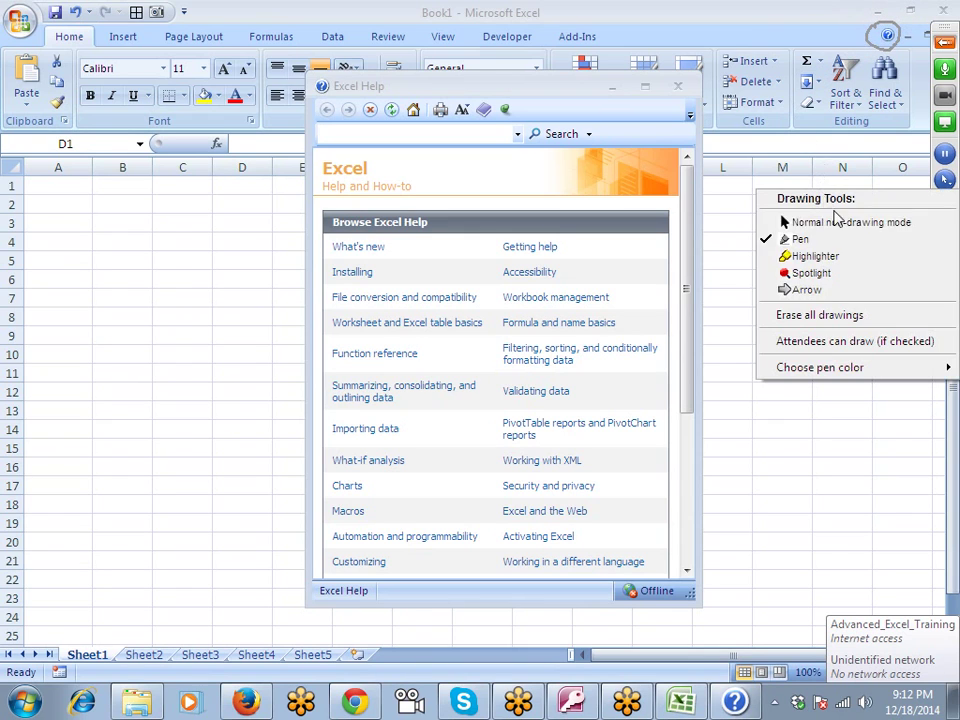
{"action": "left_click", "coordinate": [793, 220]}
Step: Maximize Excel Help and search it for 'limits'
{"action": "left_click", "coordinate": [646, 88]}
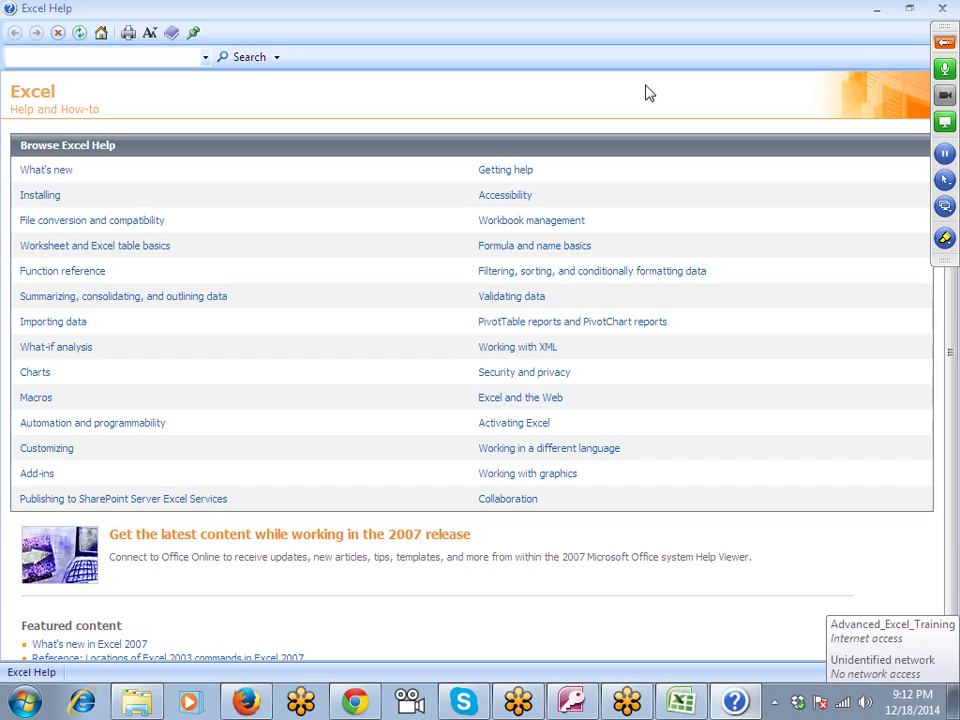
{"action": "left_click", "coordinate": [80, 62]}
{"action": "type", "text": "l"}
{"action": "type", "text": "imits"}
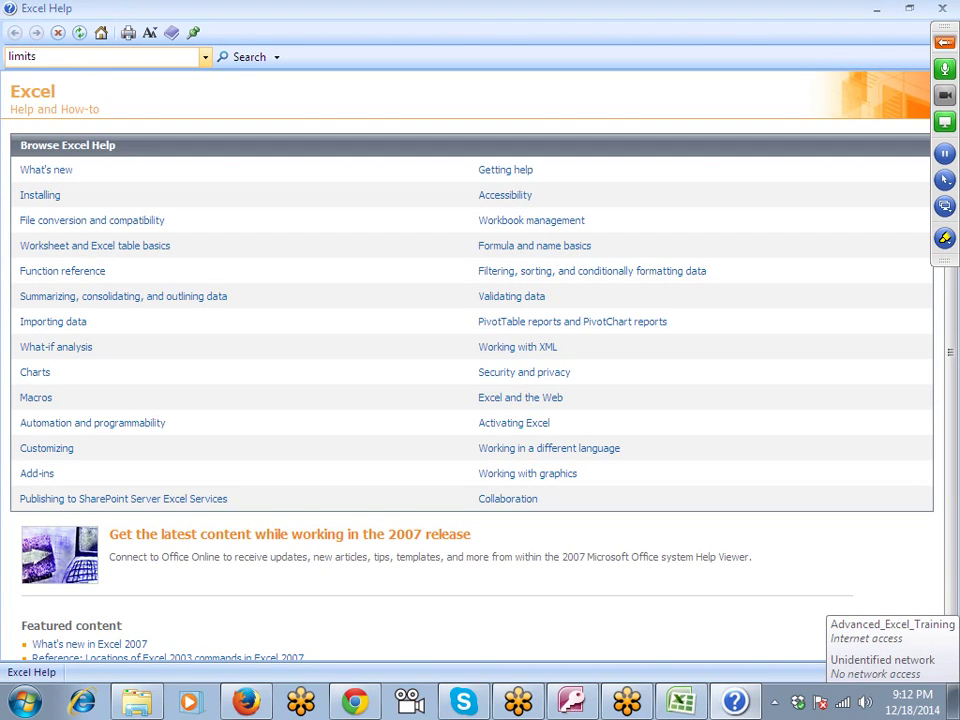
{"action": "key", "text": "Return"}
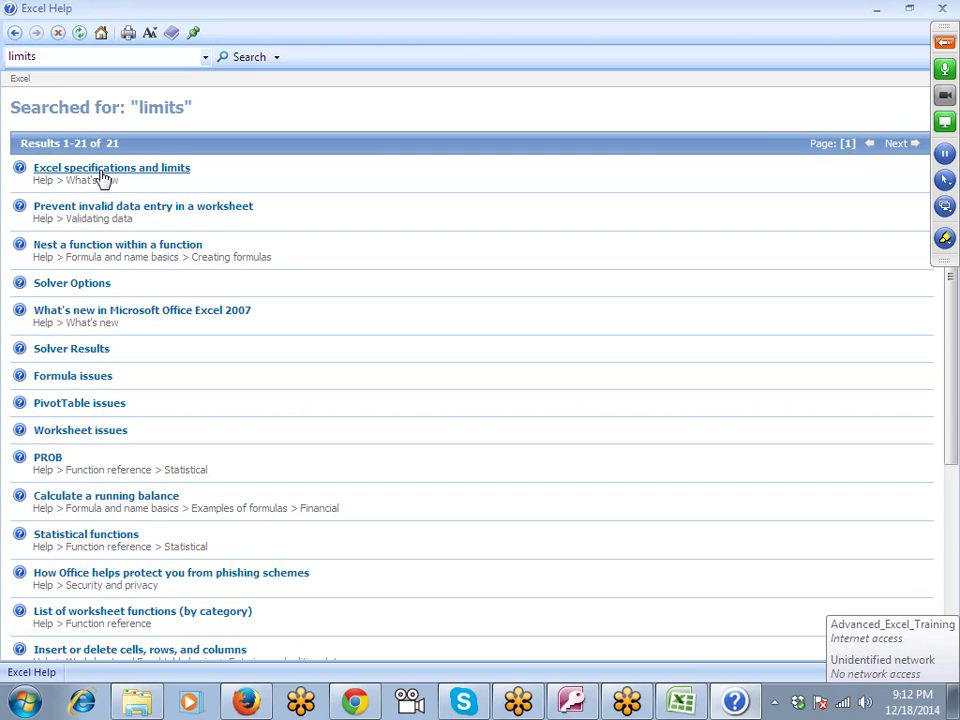
Step: Open the 'Excel specifications and limits' article and select the Maximum and Open workbooks text
{"action": "left_click", "coordinate": [101, 168]}
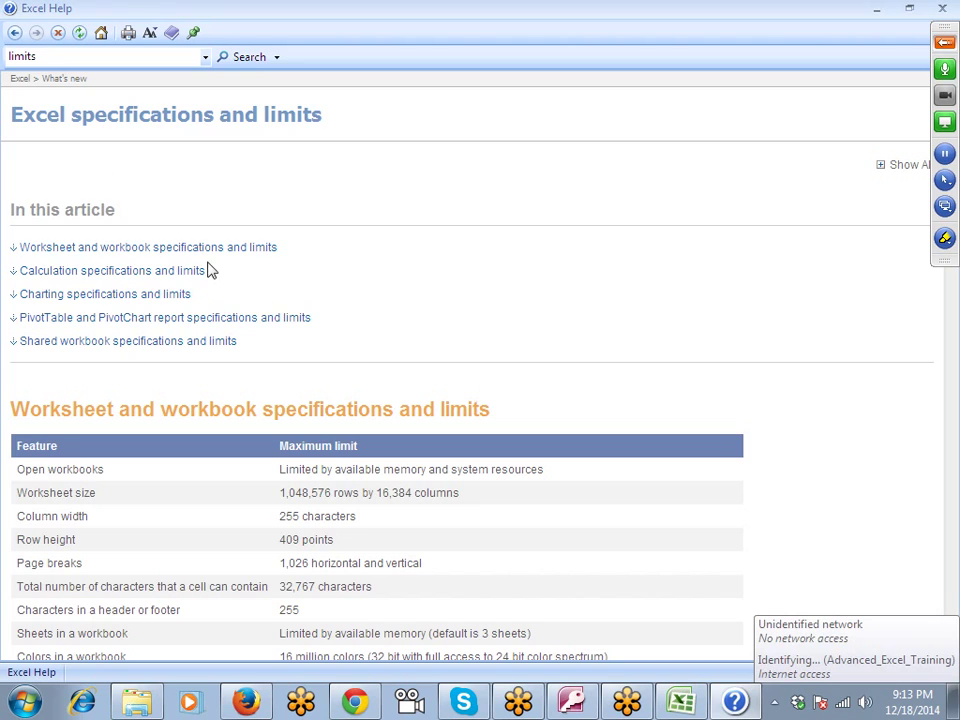
{"action": "scroll", "coordinate": [213, 270], "scroll_direction": "down", "scroll_amount": 2}
{"action": "scroll", "coordinate": [213, 270], "scroll_direction": "down", "scroll_amount": 2}
{"action": "scroll", "coordinate": [213, 270], "scroll_direction": "down", "scroll_amount": 3}
{"action": "scroll", "coordinate": [213, 270], "scroll_direction": "up", "scroll_amount": 1}
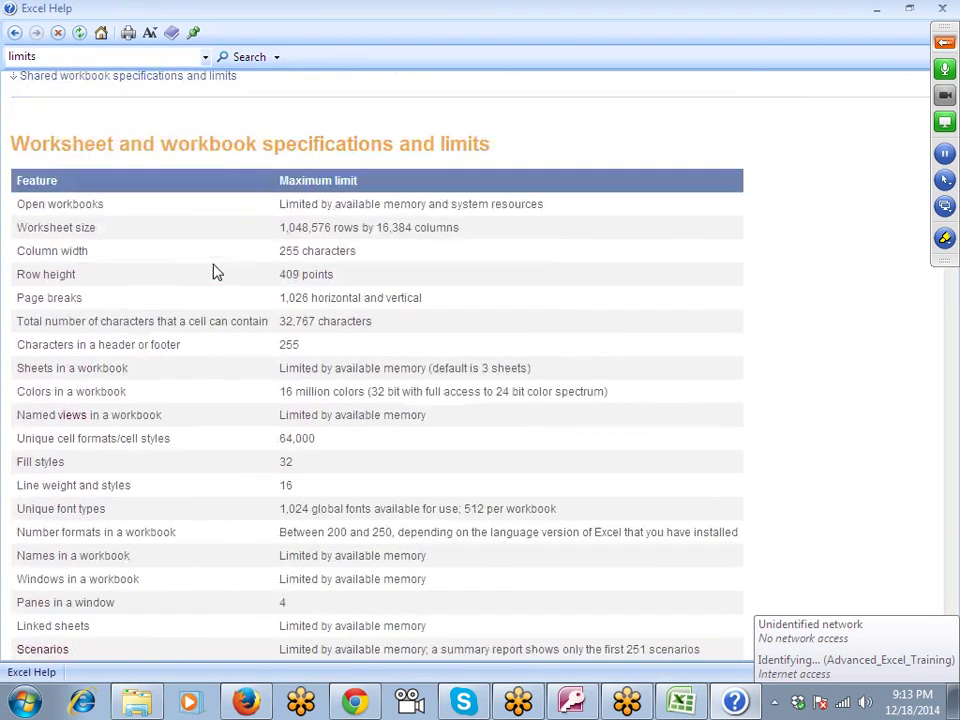
{"action": "double_click", "coordinate": [304, 195]}
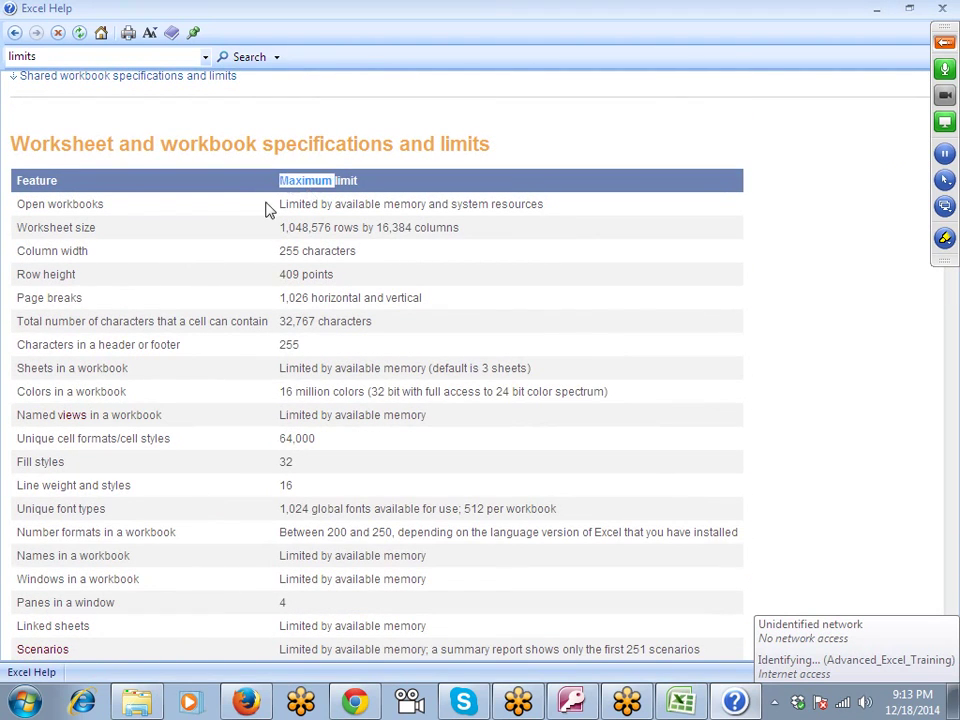
{"action": "left_click_drag", "start_coordinate": [123, 212], "coordinate": [32, 216]}
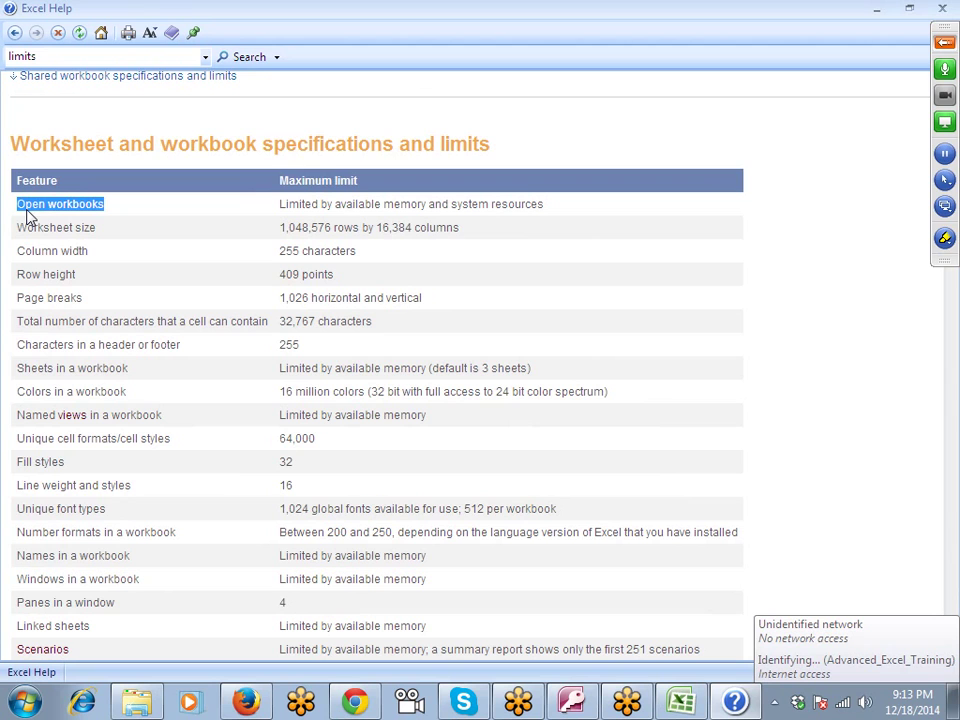
Step: Toggle between Book1 and Help, highlight the Open workbooks limit, then return to Book1
{"action": "left_click", "coordinate": [680, 702]}
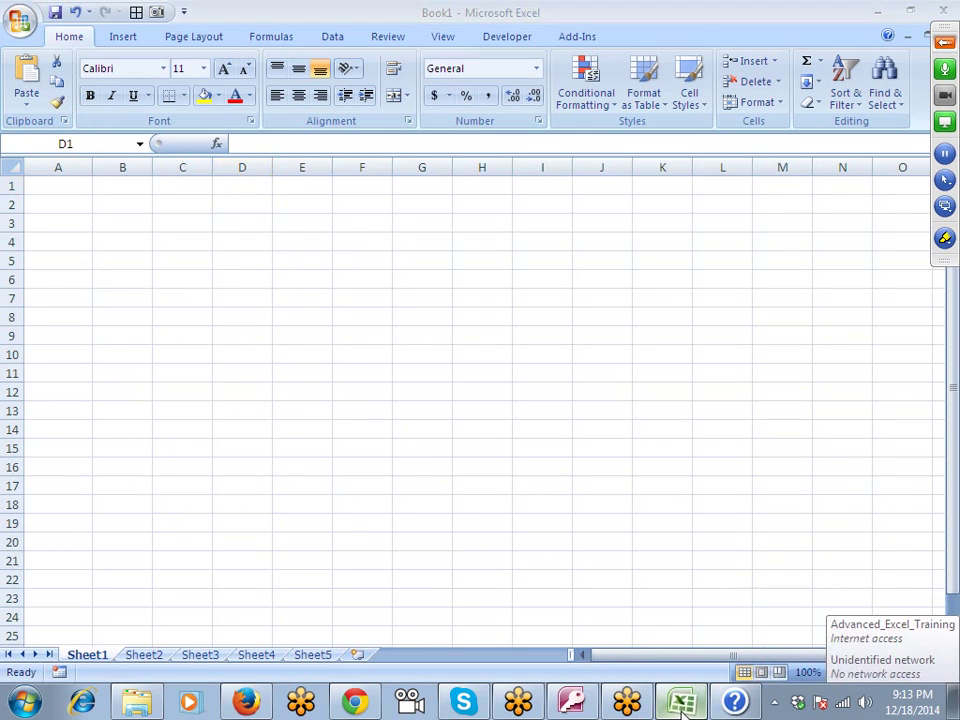
{"action": "left_click", "coordinate": [680, 702]}
{"action": "left_click", "coordinate": [680, 702]}
{"action": "left_click", "coordinate": [680, 702]}
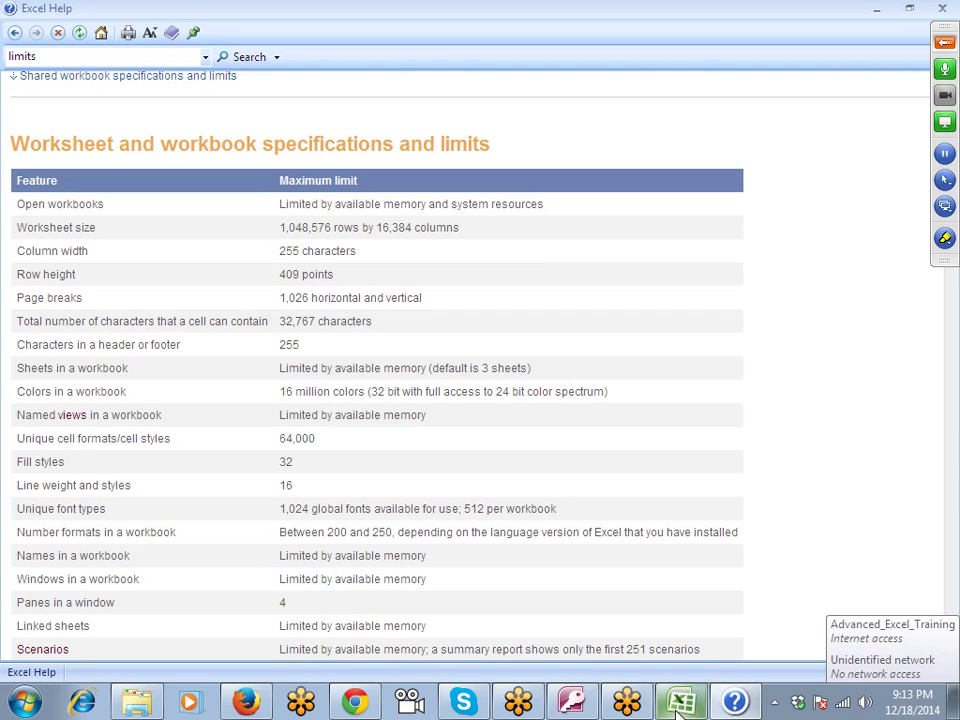
{"action": "double_click", "coordinate": [358, 204]}
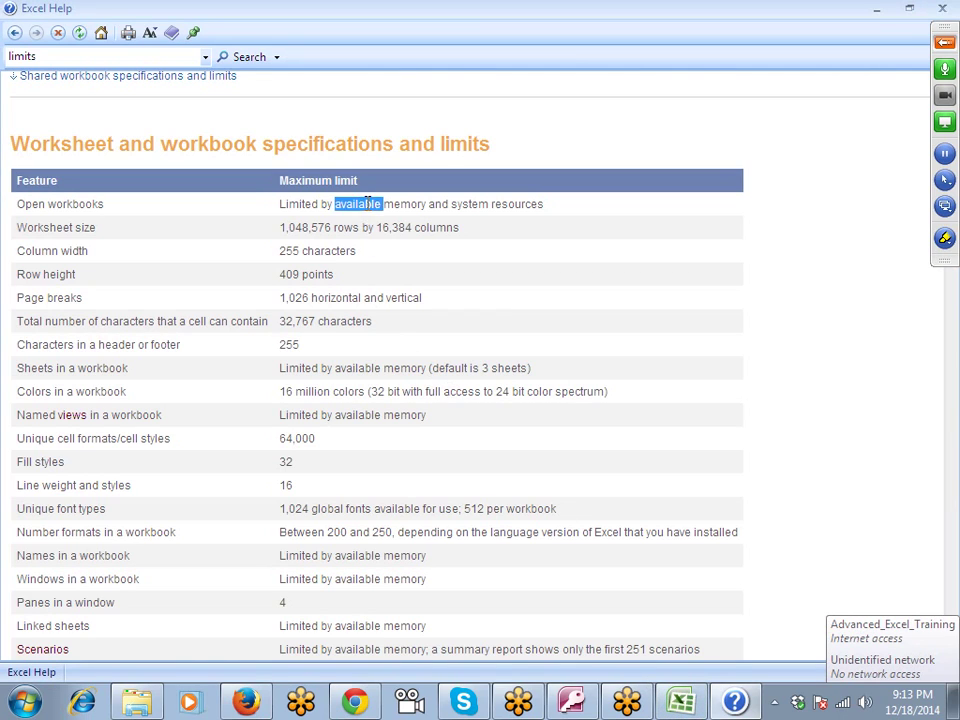
{"action": "triple_click", "coordinate": [467, 210]}
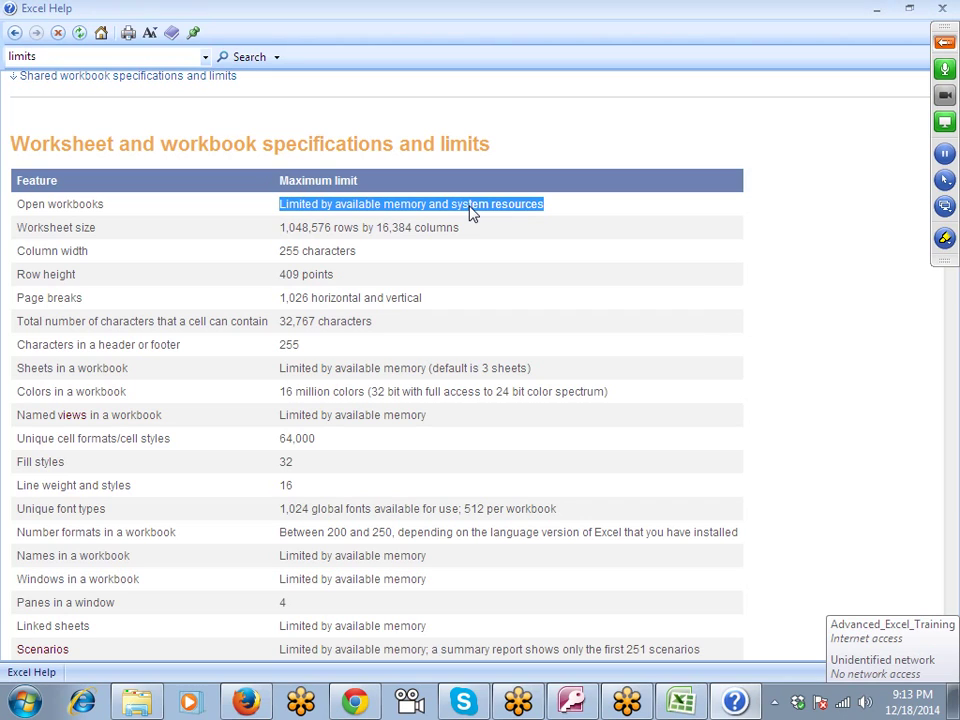
{"action": "key", "text": "alt+Tab"}
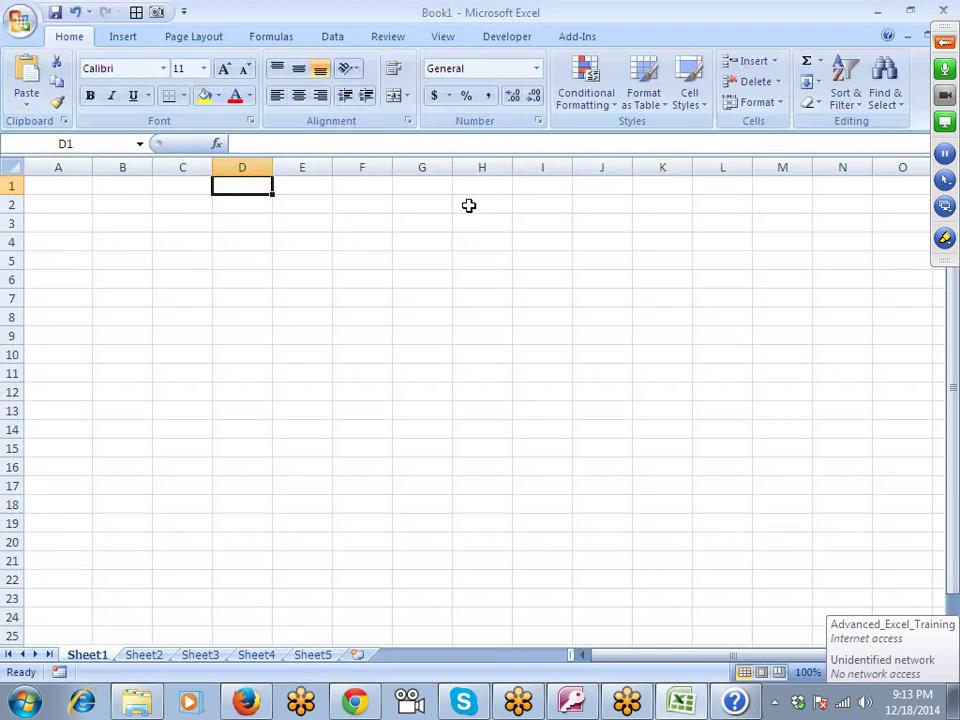
Step: Enter 'A' in cell D1, then switch back to the Excel Help limits page
{"action": "type", "text": "A"}
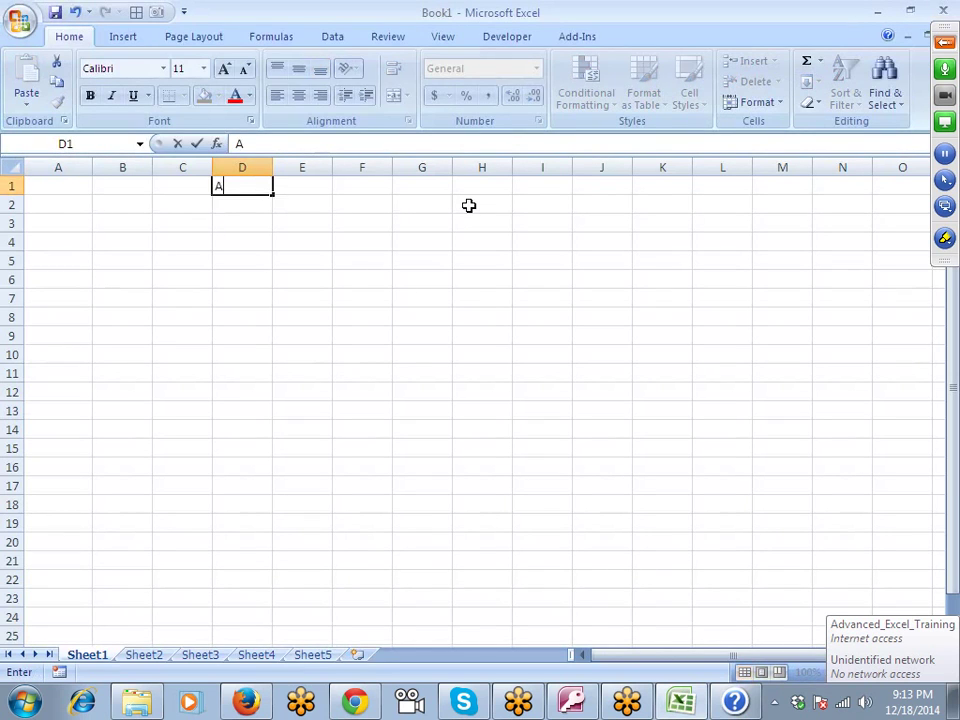
{"action": "key", "text": "Return"}
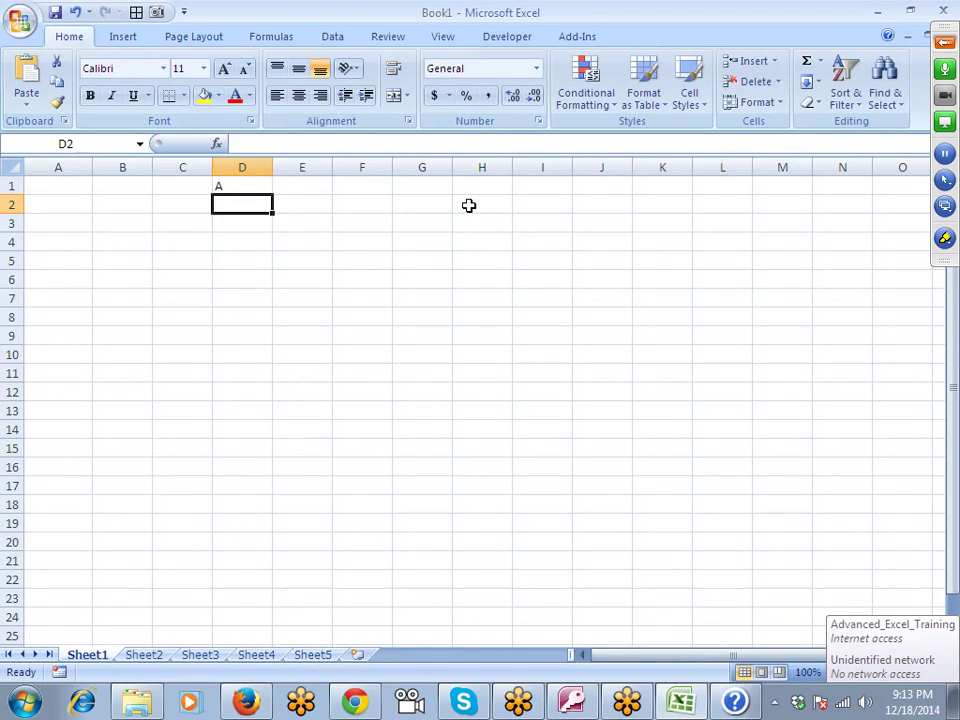
{"action": "key", "text": "alt+Tab"}
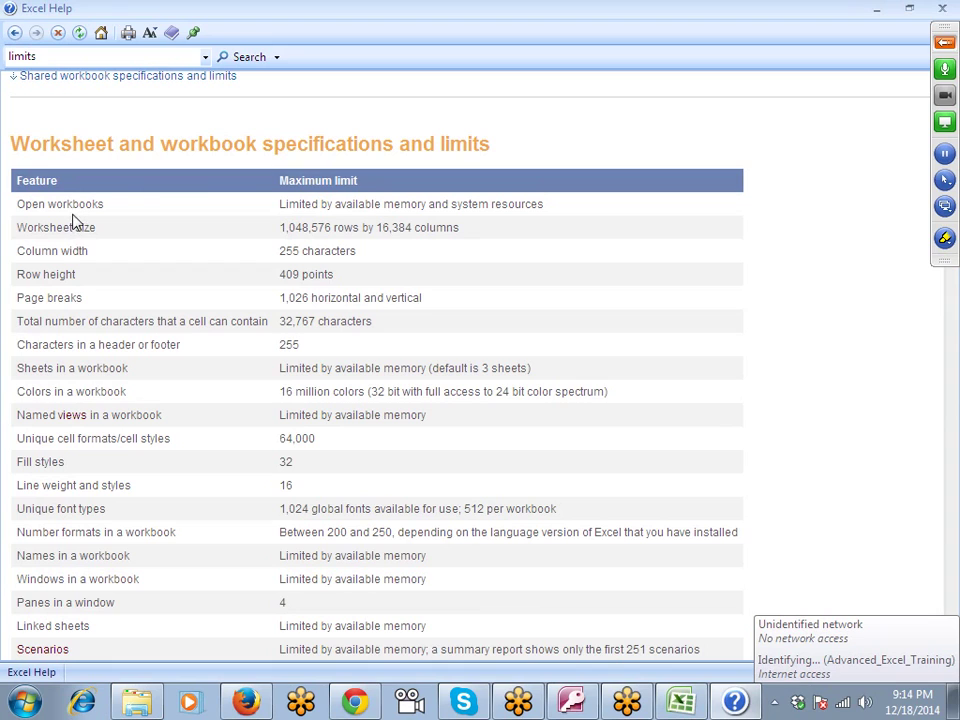
Step: Highlight the worksheet size, 255 column width, 409 row height, page break and 32,767 character limits
{"action": "triple_click", "coordinate": [313, 230]}
{"action": "double_click", "coordinate": [288, 251]}
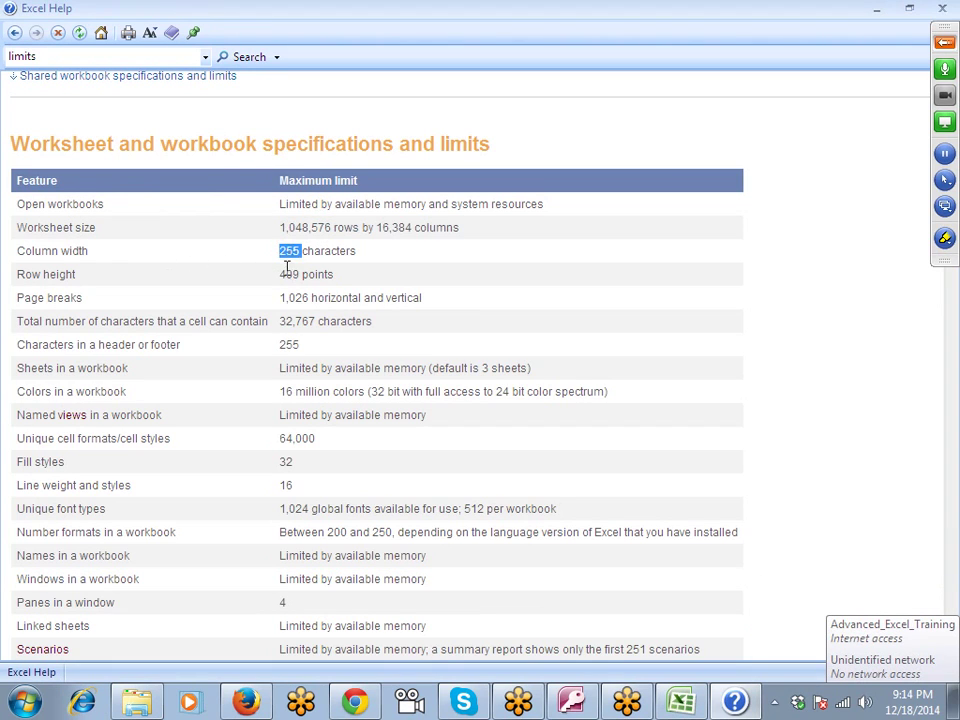
{"action": "double_click", "coordinate": [288, 274]}
{"action": "double_click", "coordinate": [77, 298]}
{"action": "triple_click", "coordinate": [284, 300]}
{"action": "left_click", "coordinate": [113, 321]}
{"action": "double_click", "coordinate": [302, 322]}
Step: In Book1, type test text in A1, discard it with Esc, and return to Help
{"action": "key", "text": "alt+Tab"}
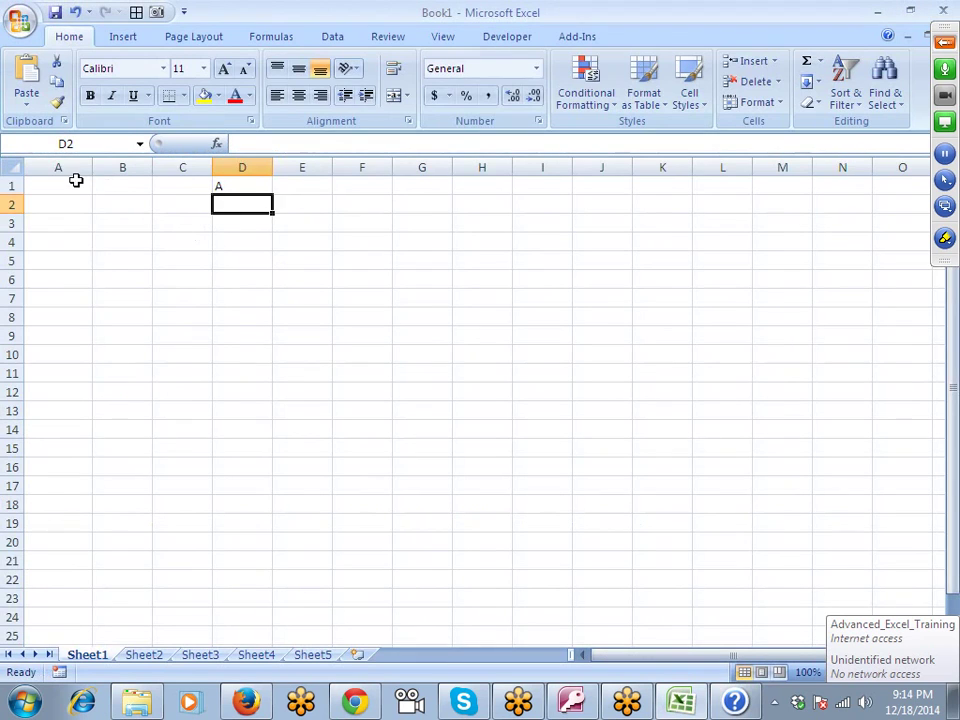
{"action": "left_click", "coordinate": [75, 184]}
{"action": "type", "text": "vdfg"}
{"action": "key", "text": "Escape"}
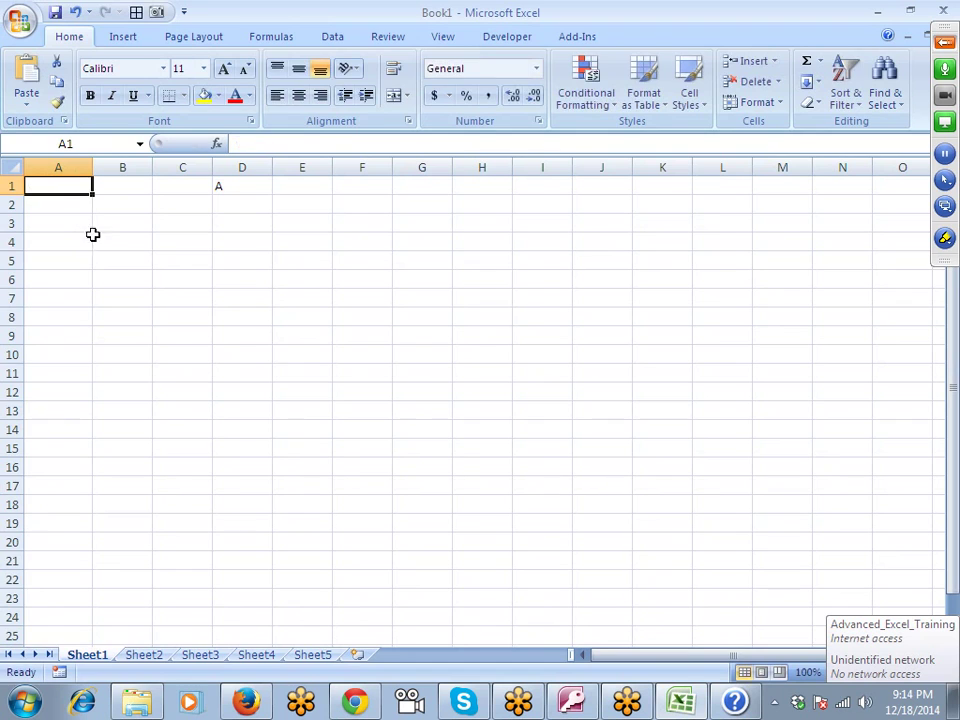
{"action": "key", "text": "alt+Tab"}
Step: Scroll through the limits article, then minimize the Excel Help window
{"action": "scroll", "coordinate": [265, 320], "scroll_direction": "down", "scroll_amount": 6}
{"action": "scroll", "coordinate": [265, 320], "scroll_direction": "down", "scroll_amount": 2}
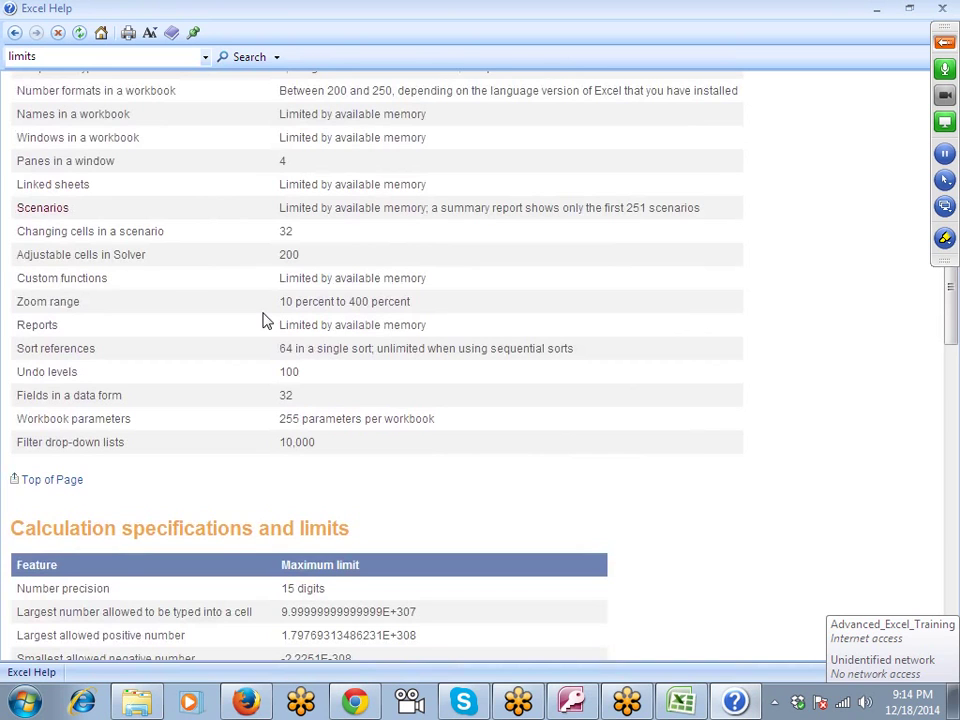
{"action": "scroll", "coordinate": [186, 298], "scroll_direction": "down", "scroll_amount": 2}
{"action": "scroll", "coordinate": [186, 298], "scroll_direction": "down", "scroll_amount": 2}
{"action": "scroll", "coordinate": [186, 298], "scroll_direction": "down", "scroll_amount": 1}
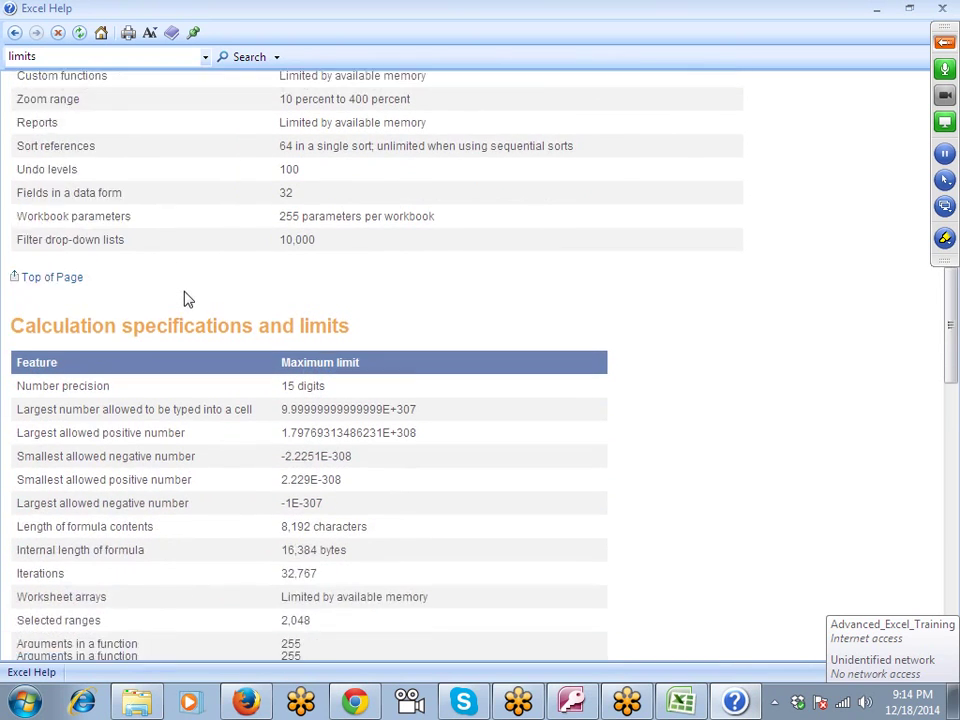
{"action": "scroll", "coordinate": [186, 298], "scroll_direction": "down", "scroll_amount": 8}
{"action": "scroll", "coordinate": [186, 298], "scroll_direction": "down", "scroll_amount": 7}
{"action": "scroll", "coordinate": [186, 298], "scroll_direction": "down", "scroll_amount": 10}
{"action": "scroll", "coordinate": [186, 298], "scroll_direction": "down", "scroll_amount": 5}
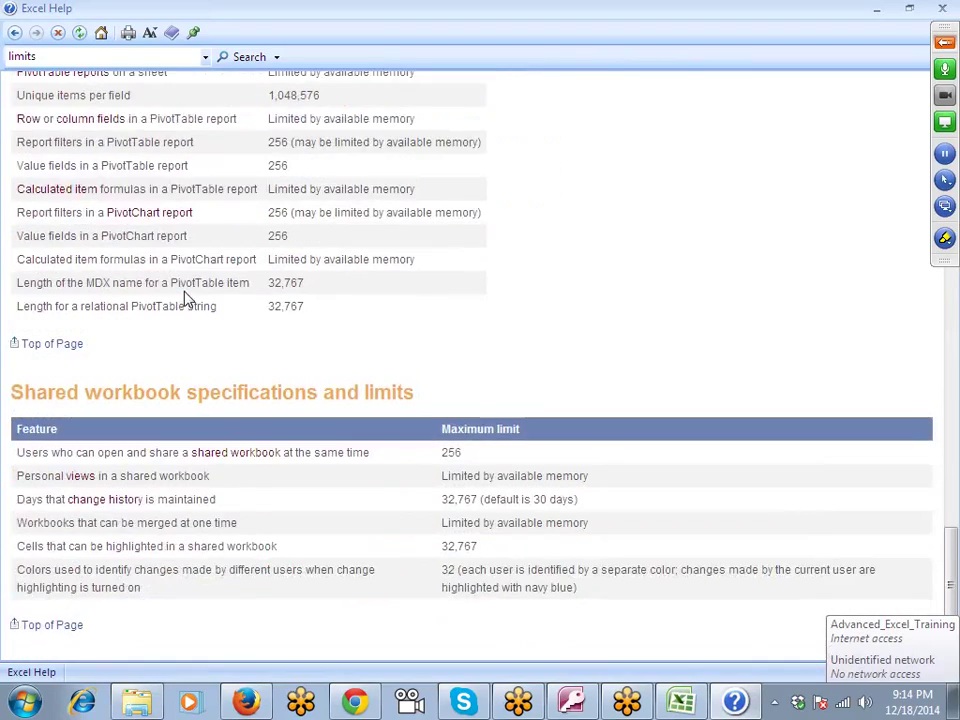
{"action": "scroll", "coordinate": [186, 298], "scroll_direction": "up", "scroll_amount": 10}
{"action": "scroll", "coordinate": [186, 298], "scroll_direction": "up", "scroll_amount": 10}
{"action": "scroll", "coordinate": [186, 298], "scroll_direction": "up", "scroll_amount": 20}
{"action": "scroll", "coordinate": [186, 298], "scroll_direction": "up", "scroll_amount": 4}
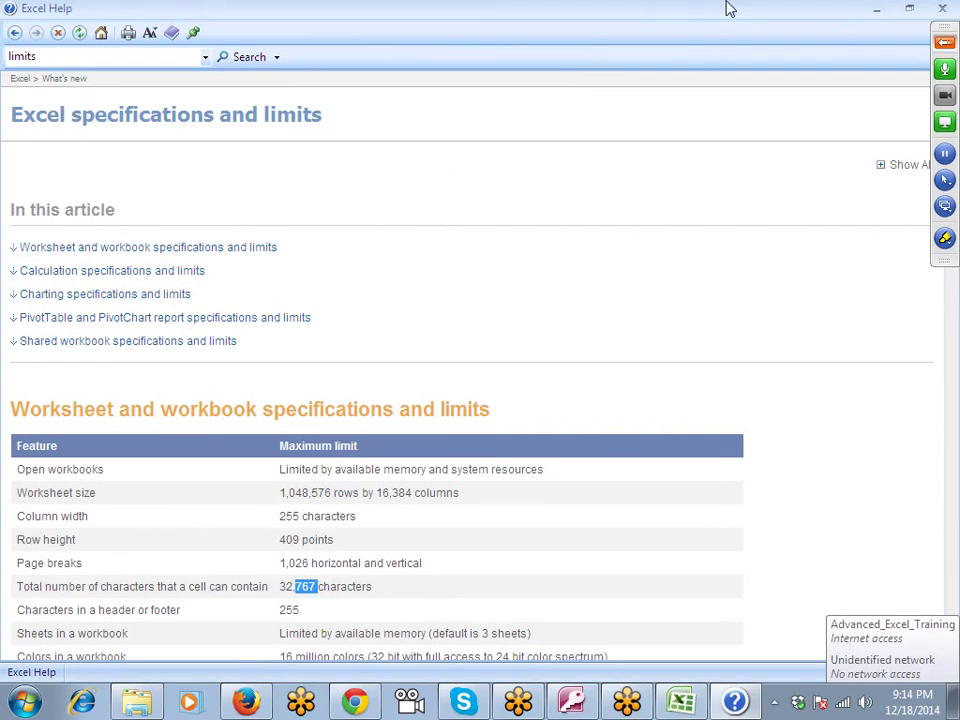
{"action": "left_click", "coordinate": [879, 14]}
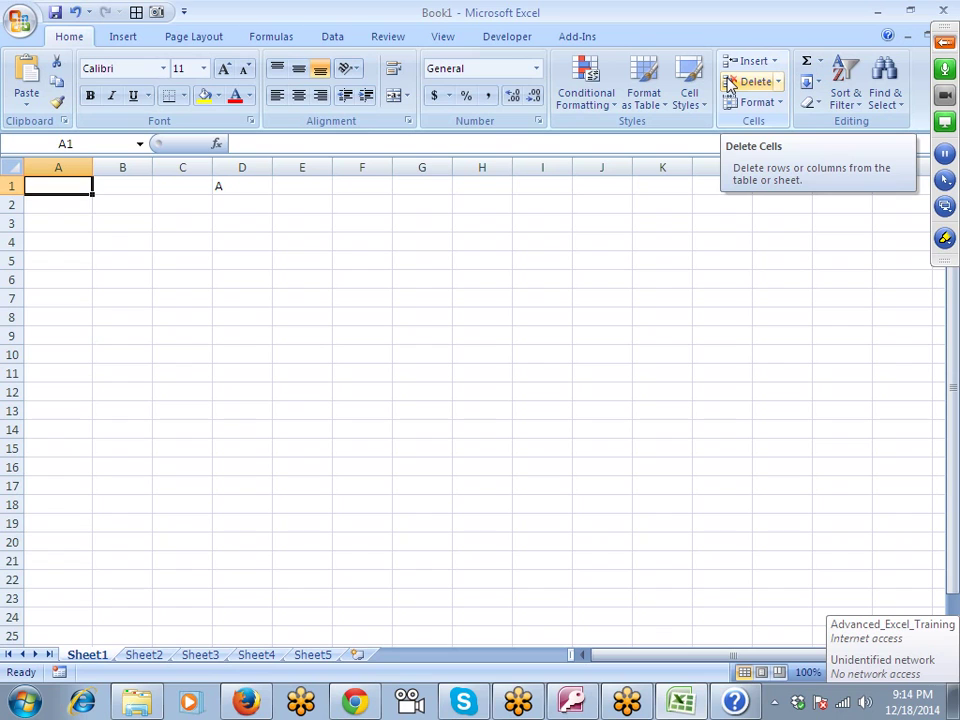
Step: Widen column A, discard stray typing in A1, shrink it back, and delete the A from D1
{"action": "left_click_drag", "start_coordinate": [93, 168], "coordinate": [651, 172]}
{"action": "type", "text": "zfzxczxc"}
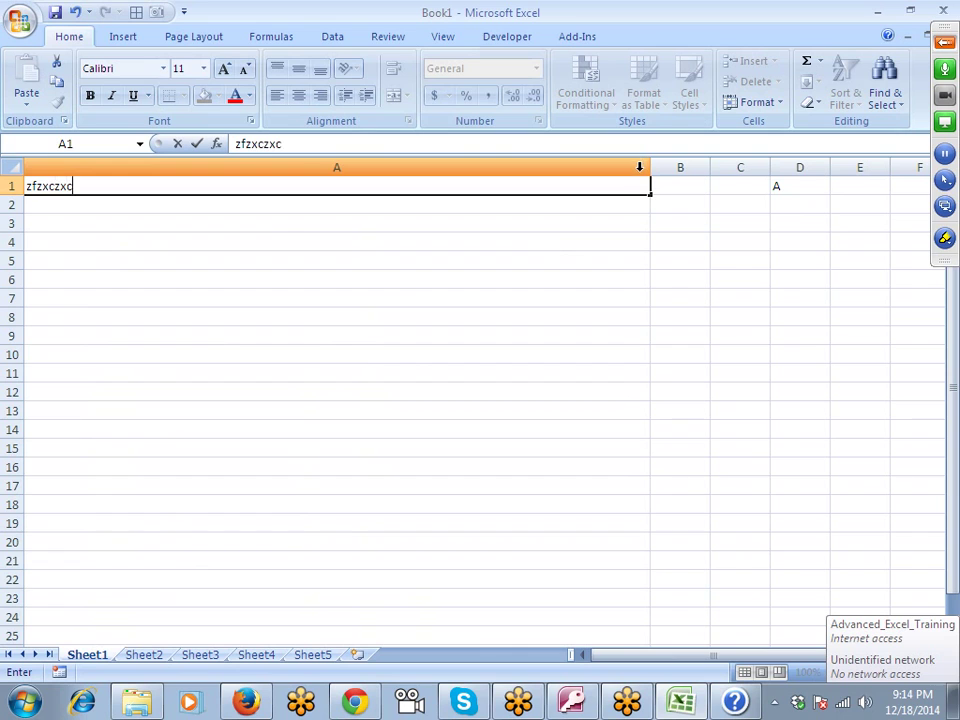
{"action": "key", "text": "Escape"}
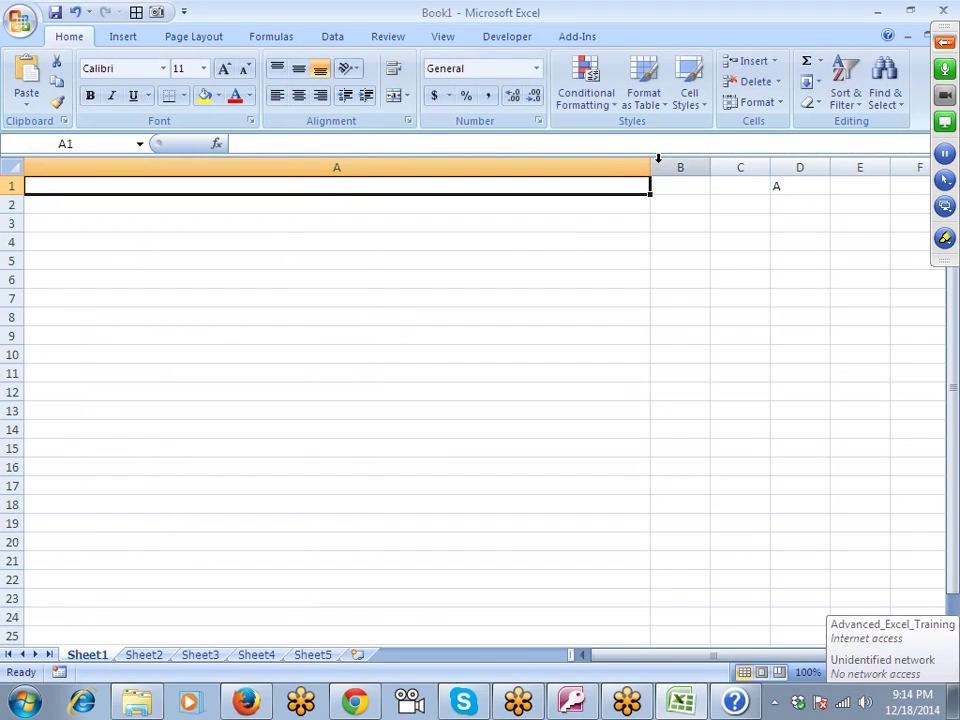
{"action": "left_click_drag", "start_coordinate": [649, 167], "coordinate": [123, 168]}
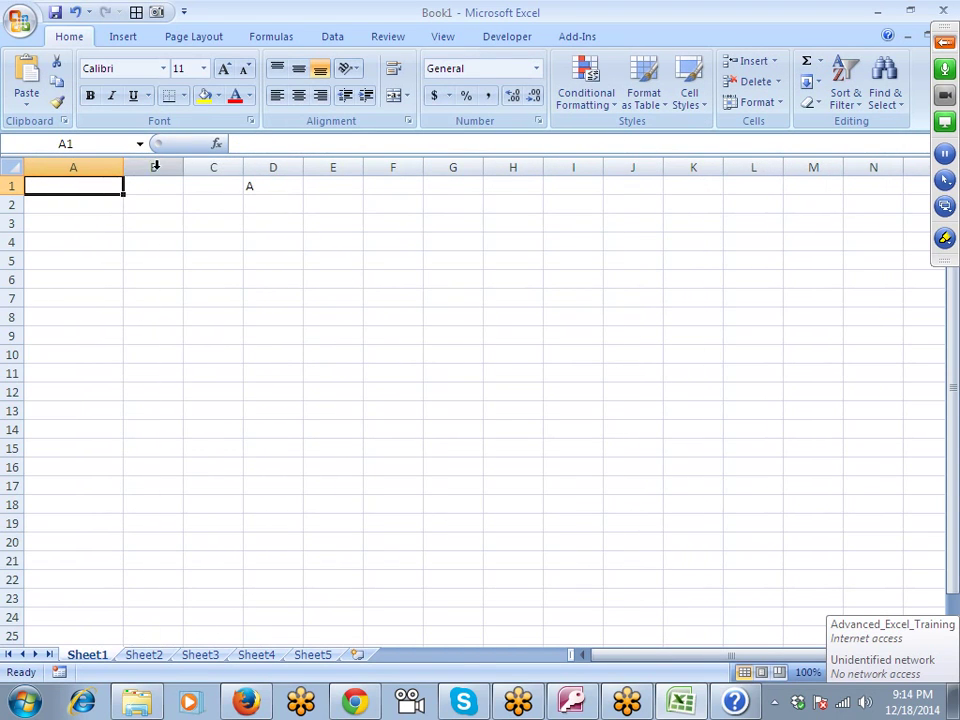
{"action": "left_click", "coordinate": [278, 180]}
{"action": "key", "text": "Delete"}
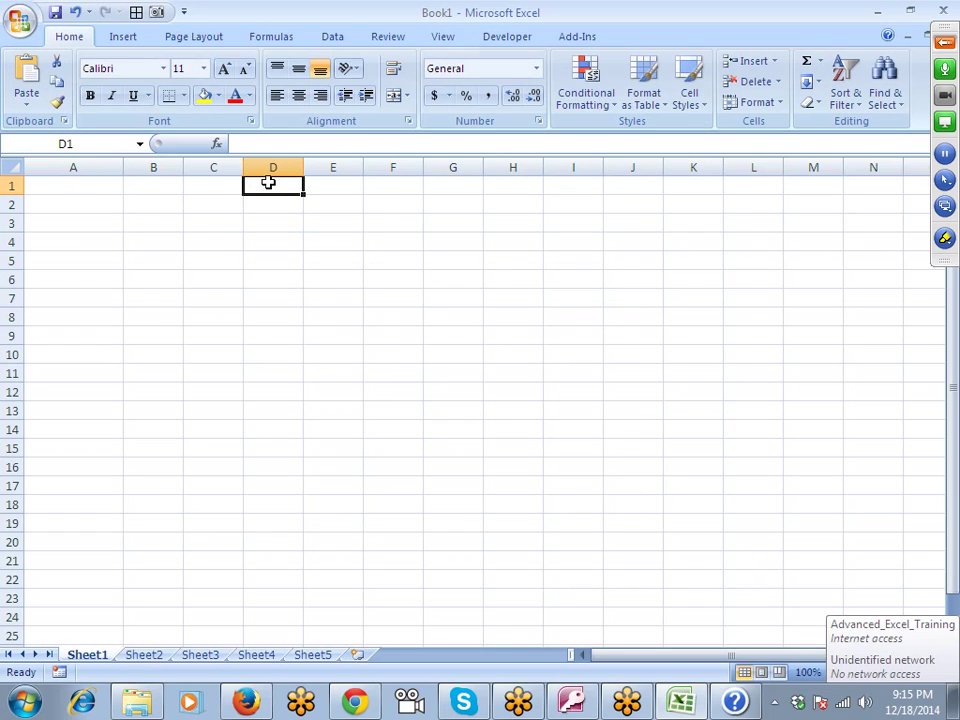
Step: Resize column A by dragging its border, finishing at a width of 14.71
{"action": "mouse_move", "coordinate": [123, 167]}
{"action": "left_mouse_down"}
{"action": "mouse_move", "coordinate": [77, 174]}
{"action": "mouse_move", "coordinate": [180, 172]}
{"action": "left_mouse_up"}
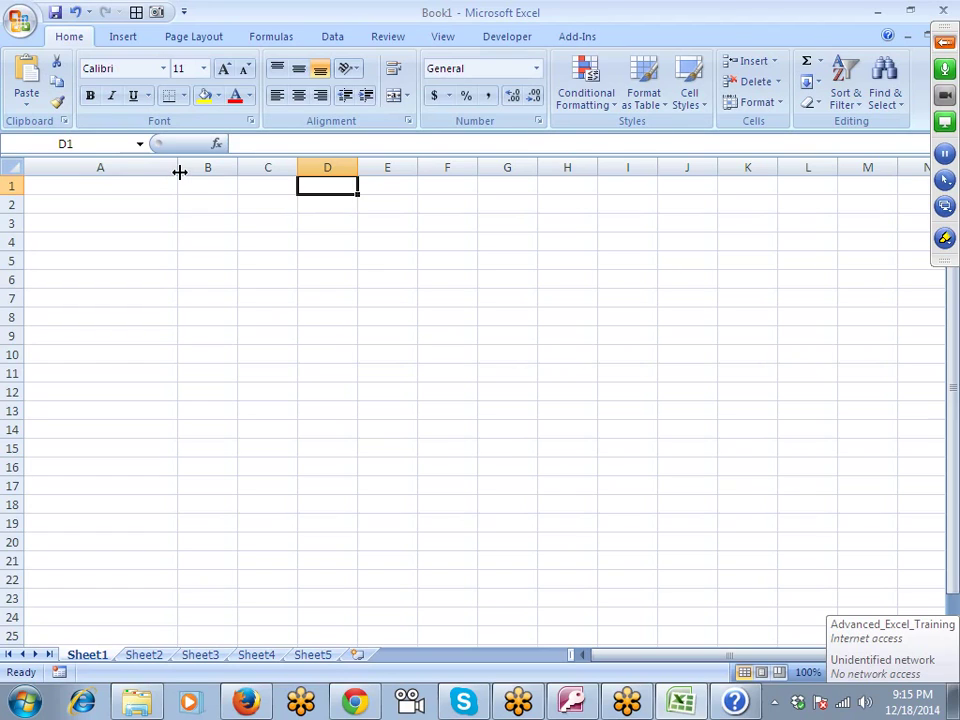
{"action": "left_click", "coordinate": [127, 187]}
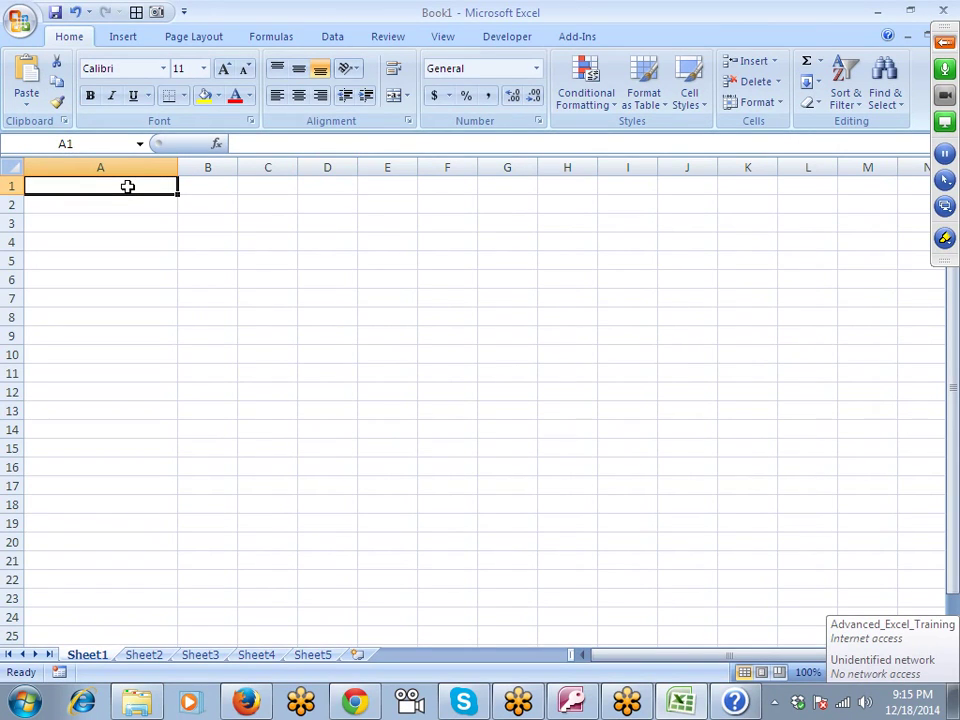
{"action": "left_click_drag", "start_coordinate": [180, 170], "coordinate": [183, 170]}
{"action": "left_click", "coordinate": [814, 669]}
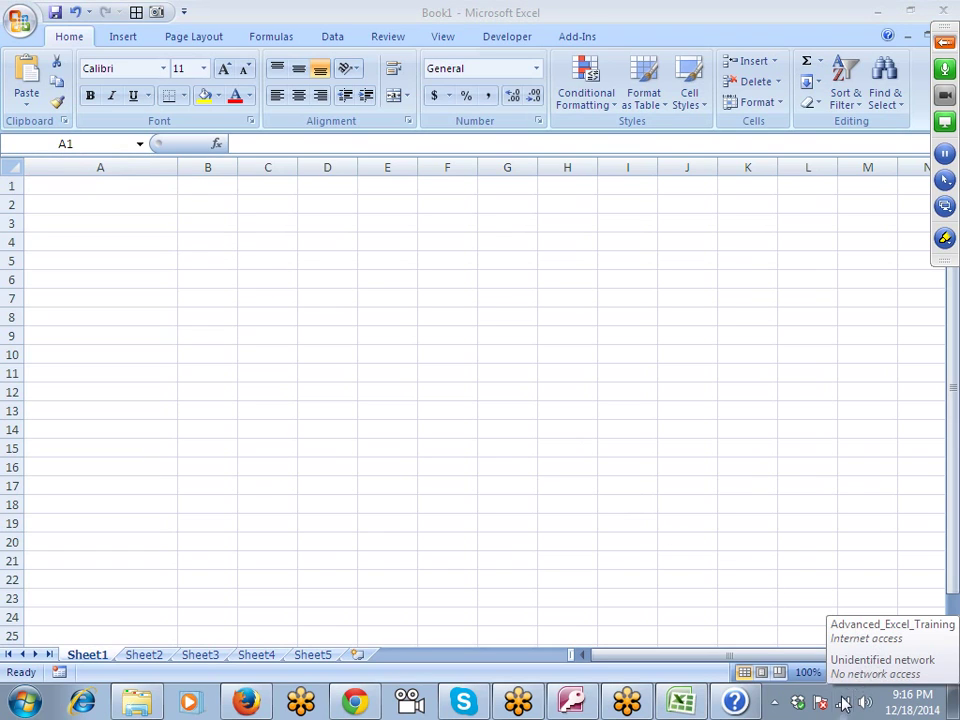
{"action": "left_click", "coordinate": [843, 703]}
{"action": "left_click", "coordinate": [597, 462]}
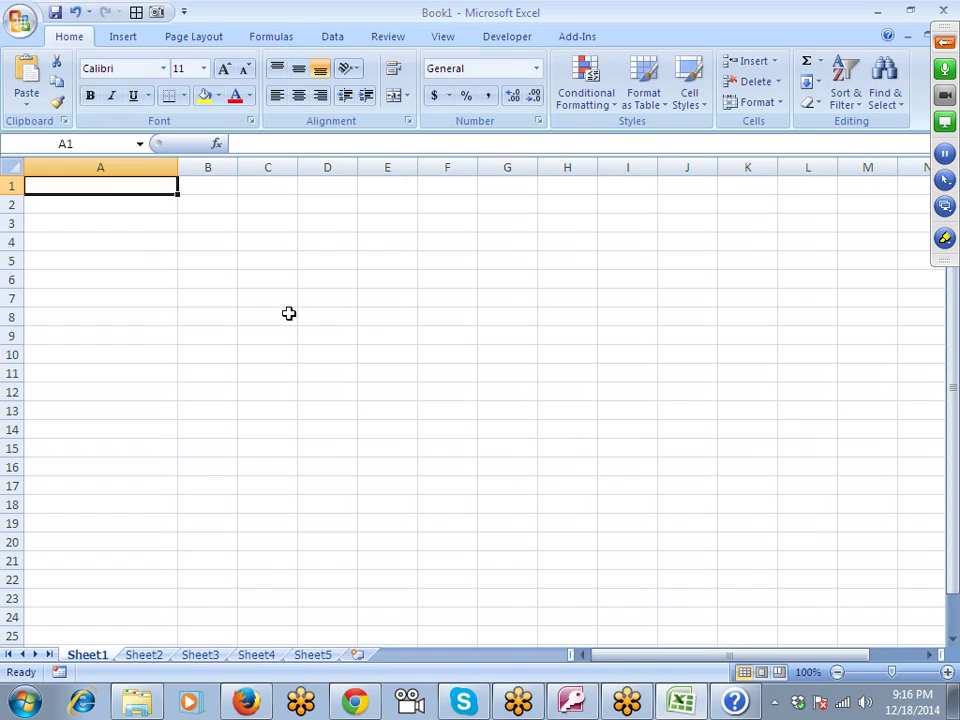
{"action": "left_click_drag", "start_coordinate": [177, 167], "coordinate": [125, 170]}
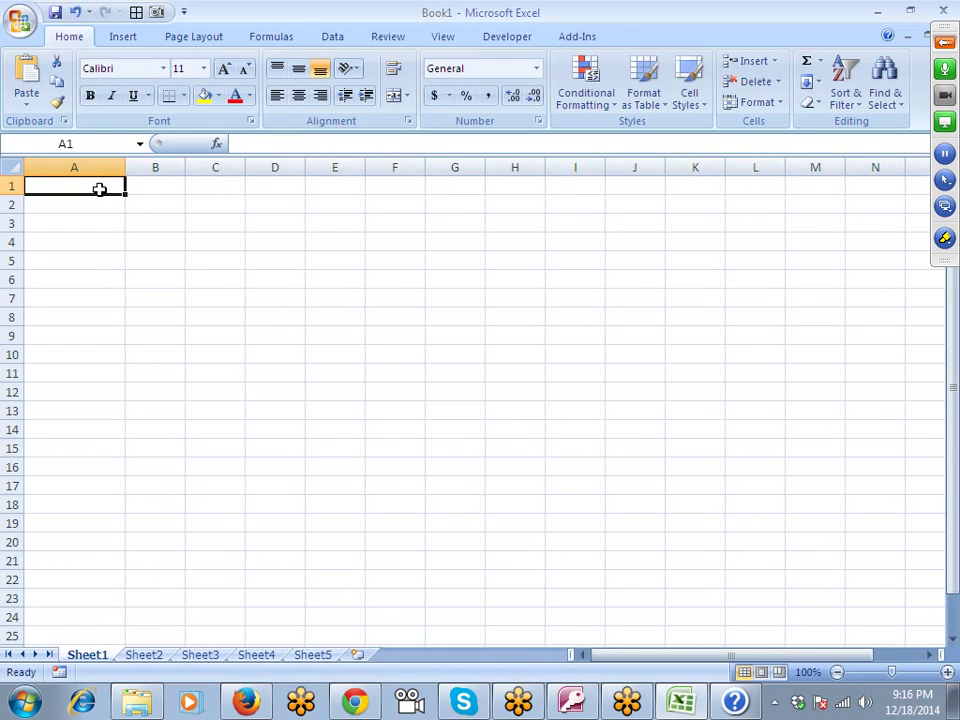
{"action": "type", "text": "=if"}
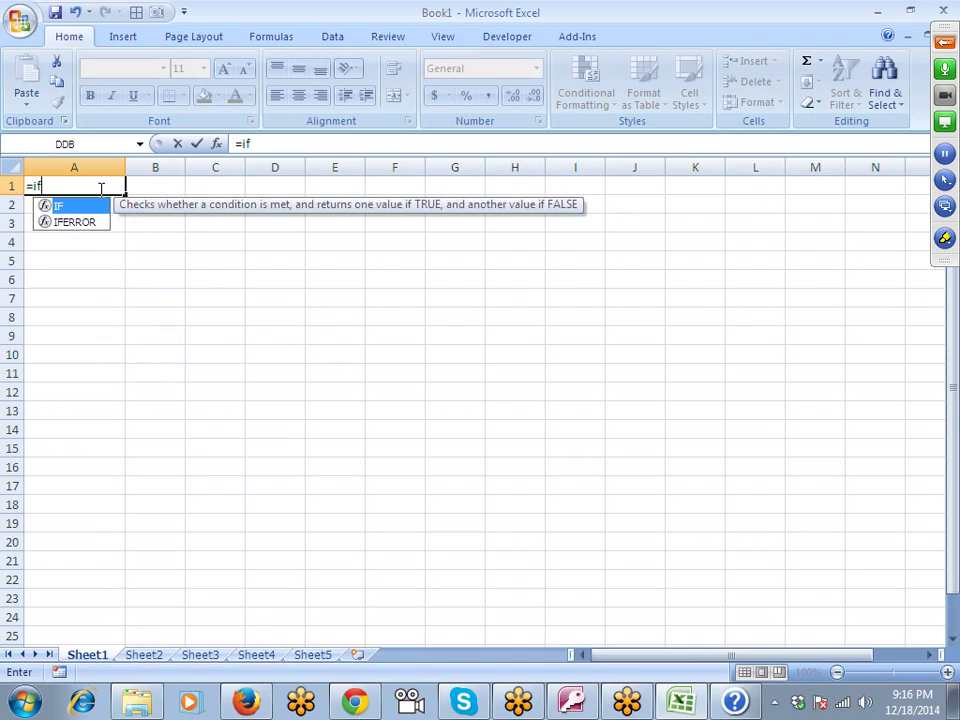
{"action": "key", "text": "Tab"}
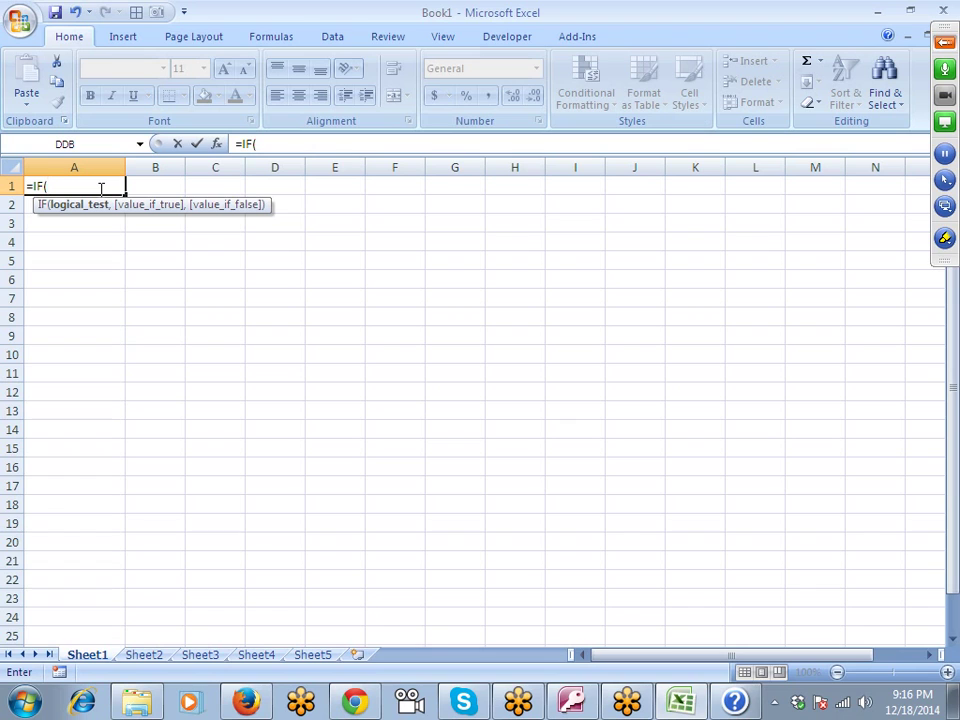
{"action": "key", "text": "Escape"}
{"action": "key", "text": "Return"}
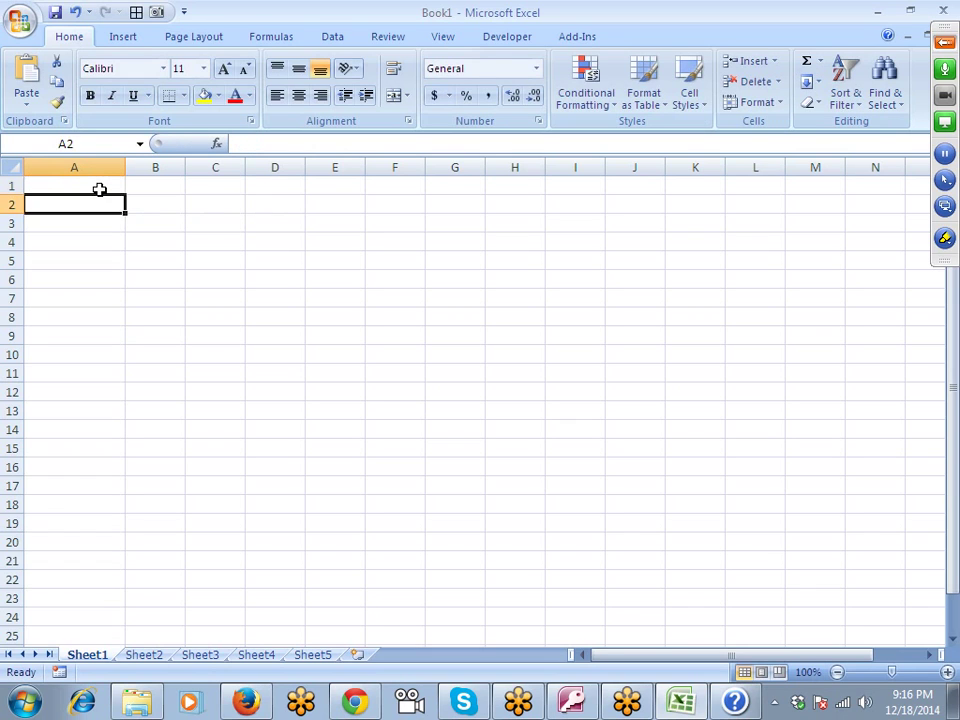
{"action": "type", "text": "=SUM("}
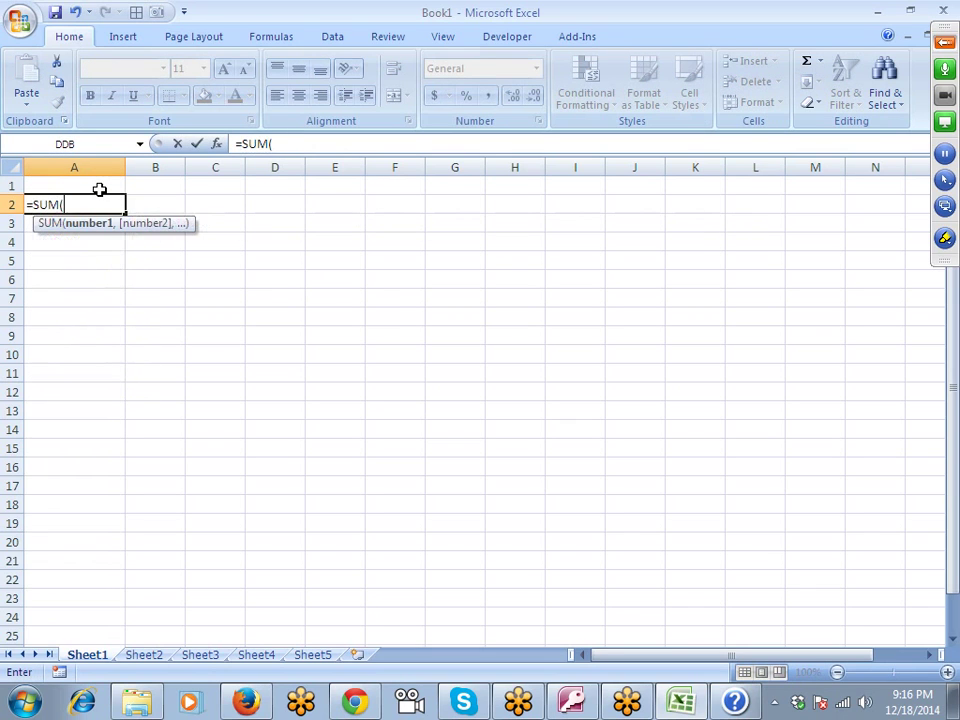
{"action": "key", "text": "Up"}
{"action": "key", "text": "Right"}
{"action": "key", "text": "Left"}
{"action": "type", "text": ")"}
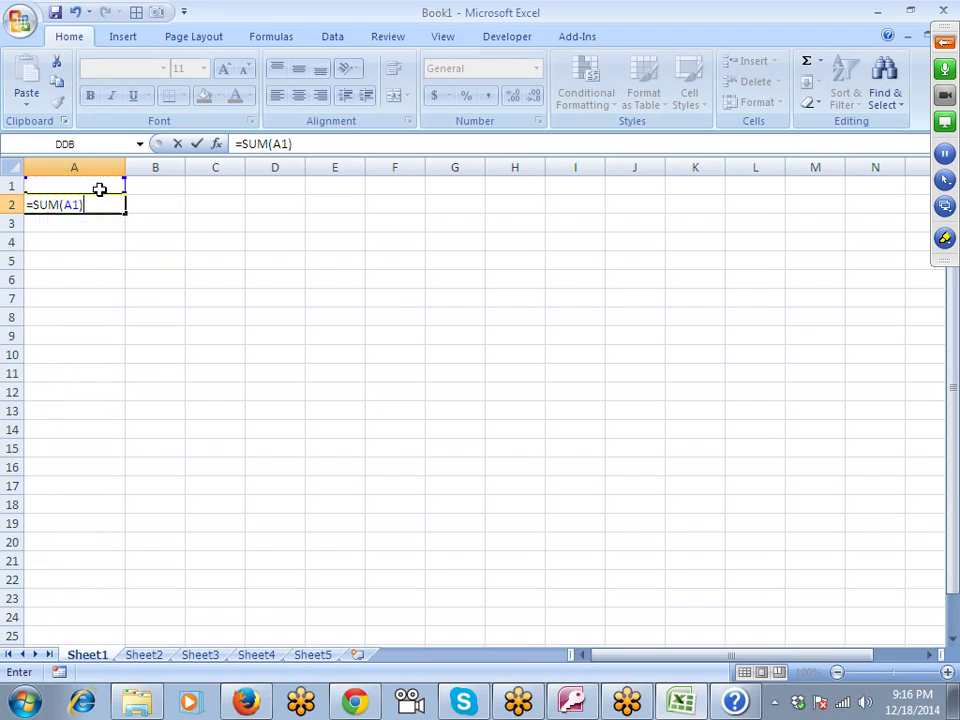
{"action": "key", "text": "Return"}
{"action": "key", "text": "Up"}
{"action": "key", "text": "F2"}
{"action": "key", "text": "Left"}
{"action": "key", "text": "shift+Left"}
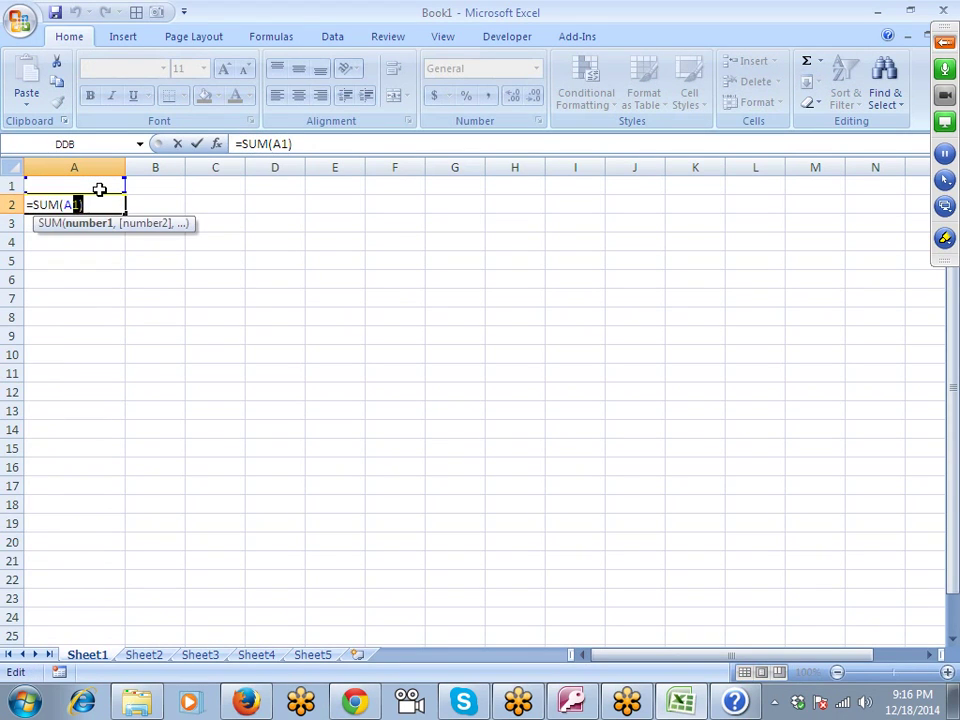
{"action": "key", "text": "shift+Left"}
{"action": "key", "text": "shift+Left"}
{"action": "key", "text": "shift+Left"}
{"action": "key", "text": "shift+Left"}
{"action": "key", "text": "shift+Left"}
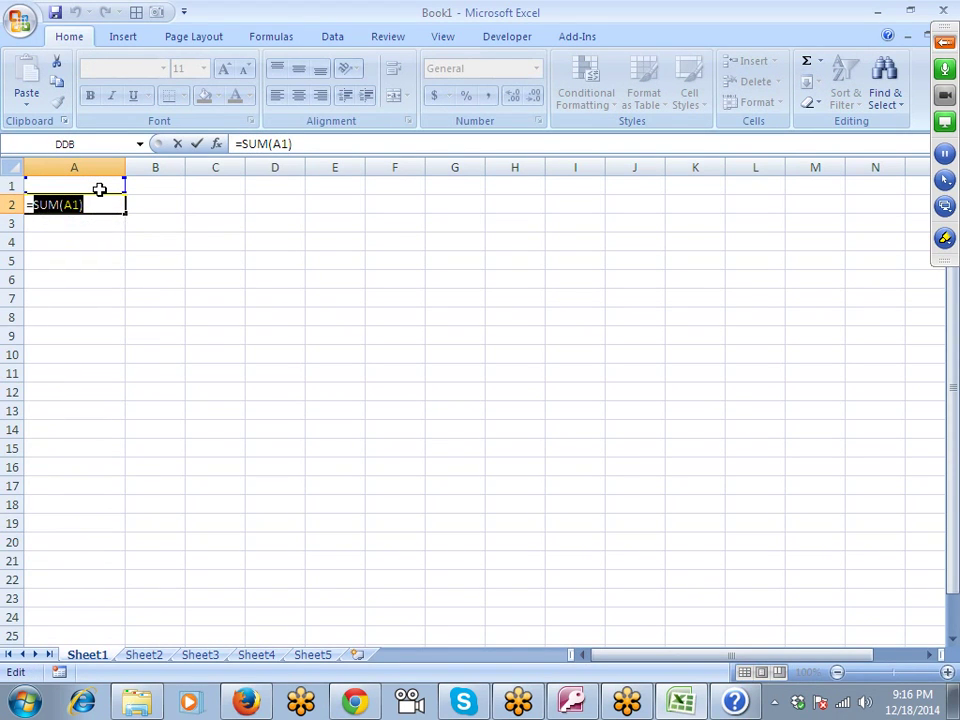
{"action": "key", "text": "Return"}
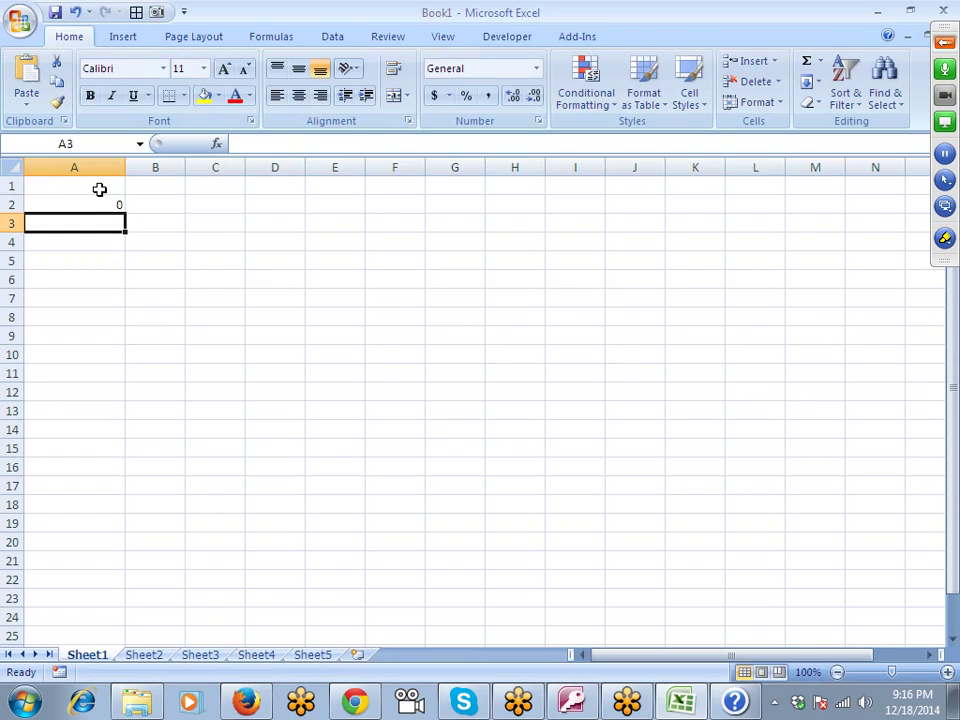
{"action": "key", "text": "Up"}
{"action": "key", "text": "F2"}
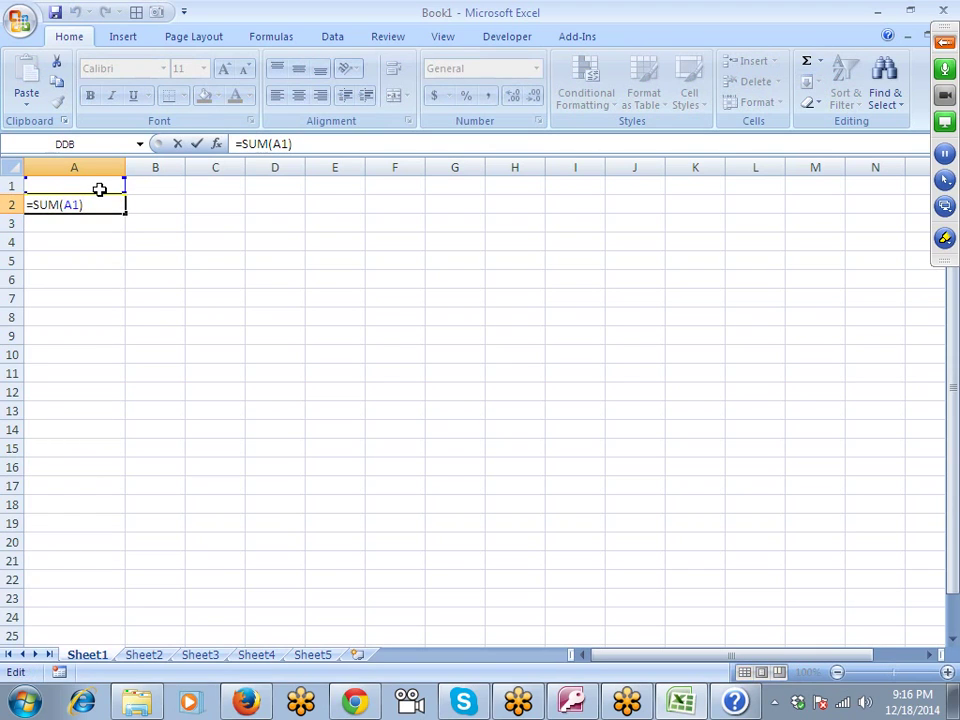
{"action": "key", "text": "shift+Left"}
{"action": "key", "text": "shift+Left"}
{"action": "key", "text": "shift+Left"}
{"action": "key", "text": "shift+Left"}
{"action": "key", "text": "shift+Left"}
{"action": "key", "text": "shift+Left"}
{"action": "key", "text": "shift+Left"}
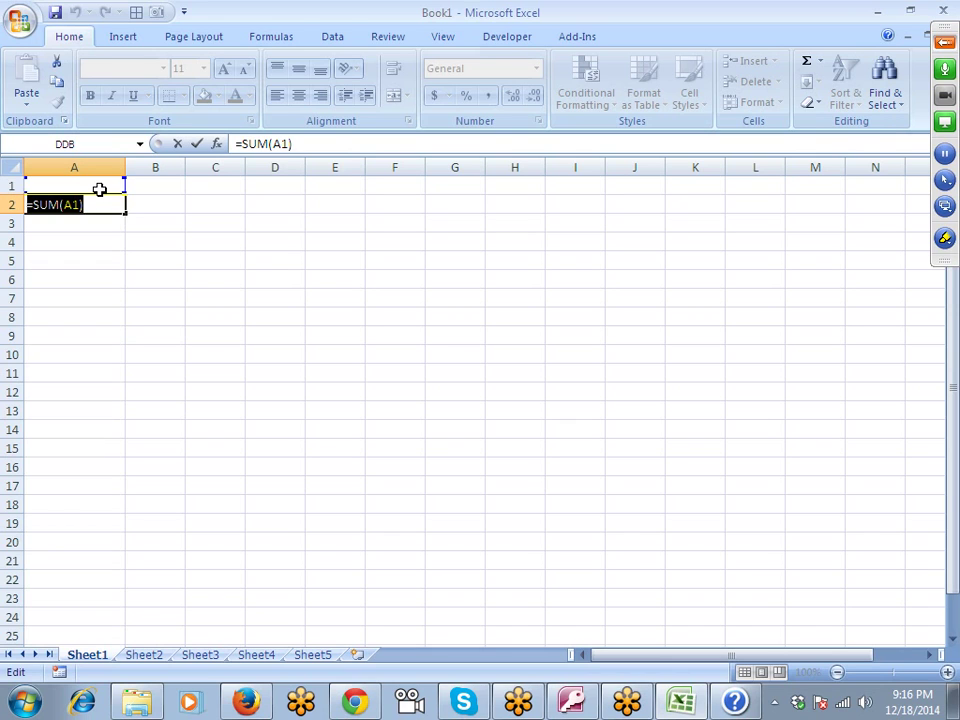
{"action": "key", "text": "Escape"}
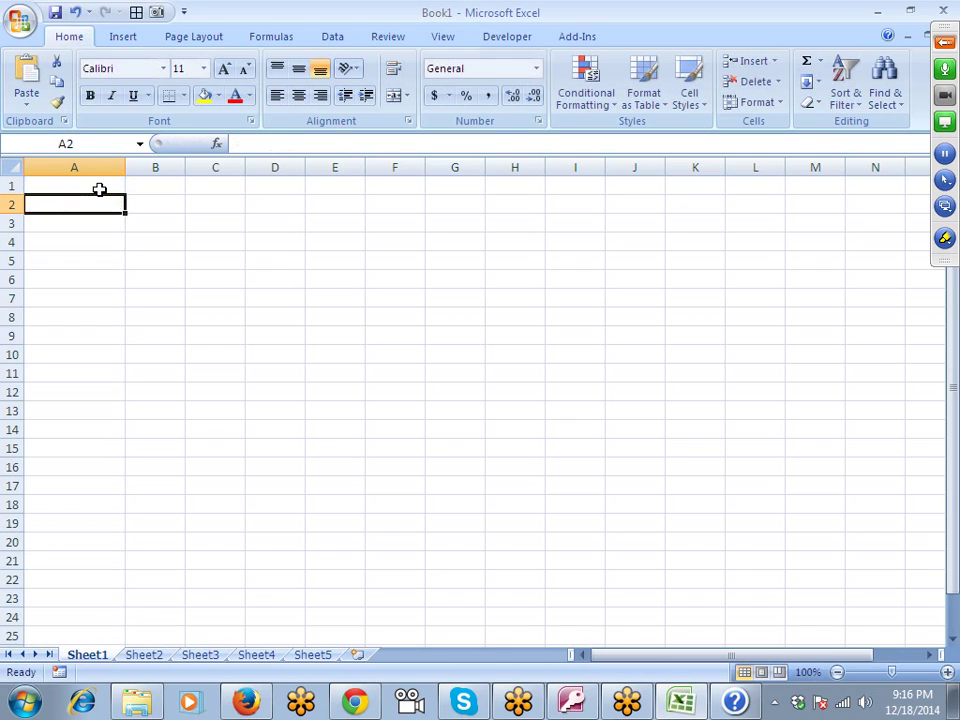
Step: Select A1, then switch to Gmail and return to the inbox message list
{"action": "left_click", "coordinate": [99, 189]}
{"action": "key", "text": "alt+Tab"}
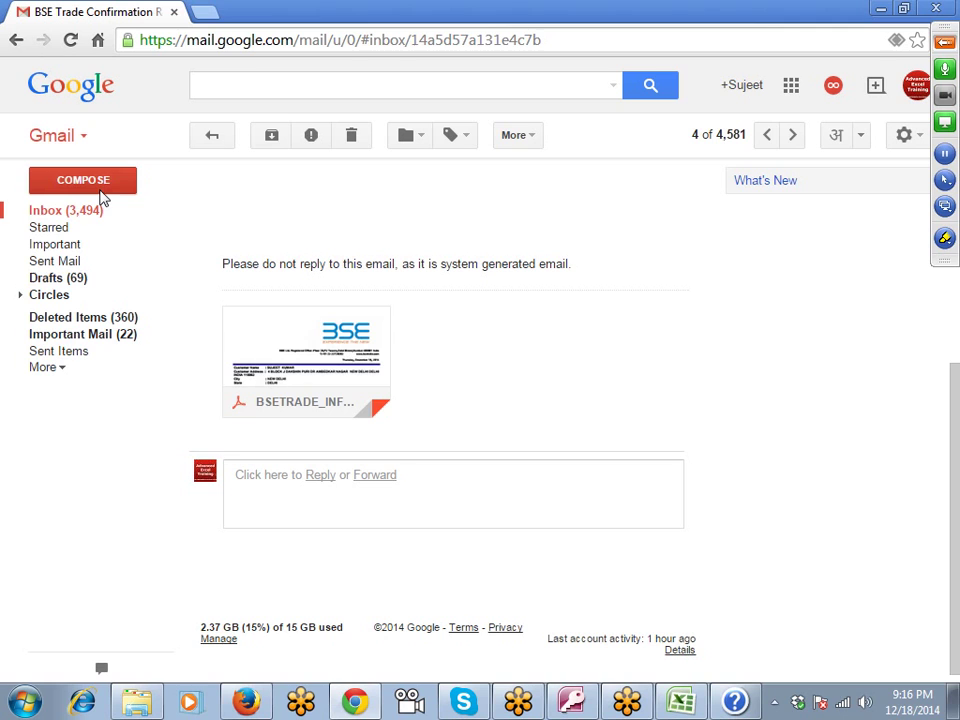
{"action": "left_click", "coordinate": [48, 213]}
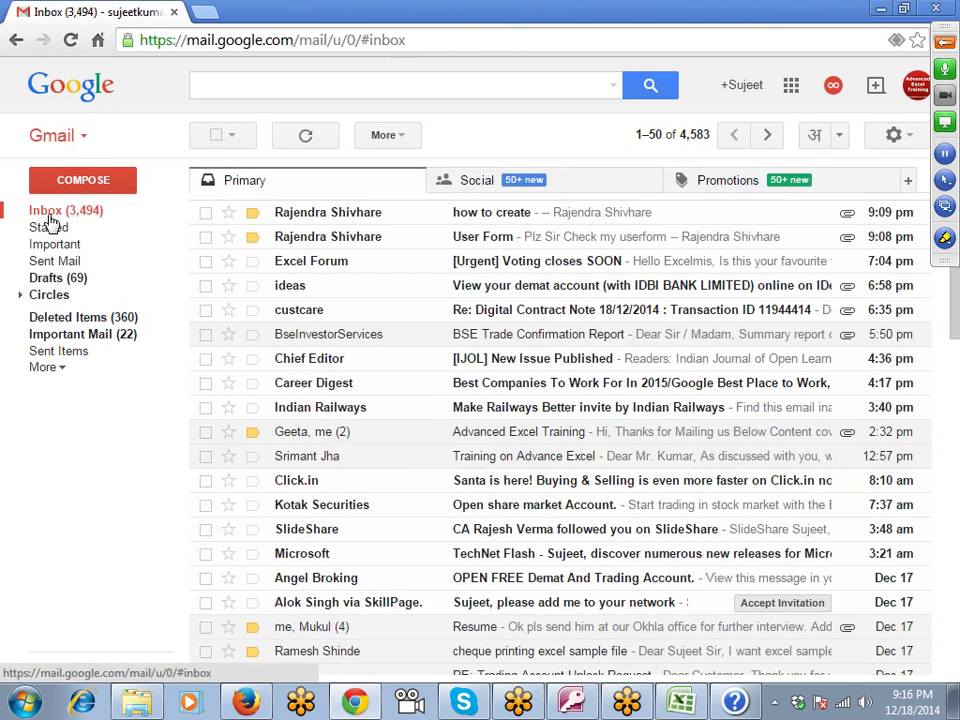
Step: Select the open-workbooks limit text in Help, close Help, and bring Book1 to the front
{"action": "key", "text": "alt+Tab"}
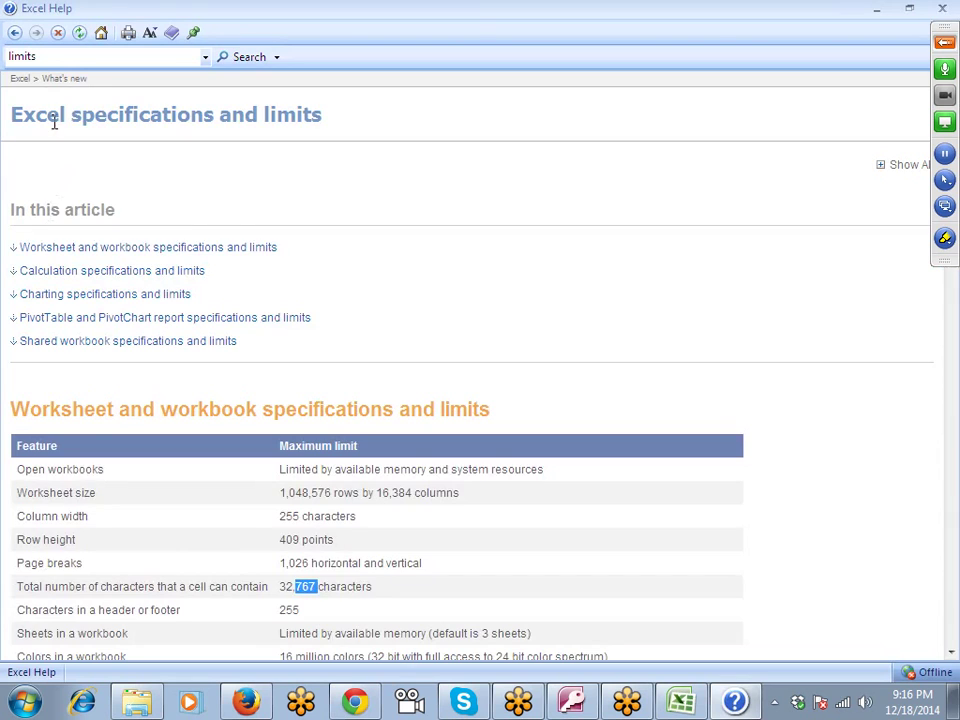
{"action": "scroll", "coordinate": [156, 258], "scroll_direction": "down", "scroll_amount": 3}
{"action": "triple_click", "coordinate": [287, 301]}
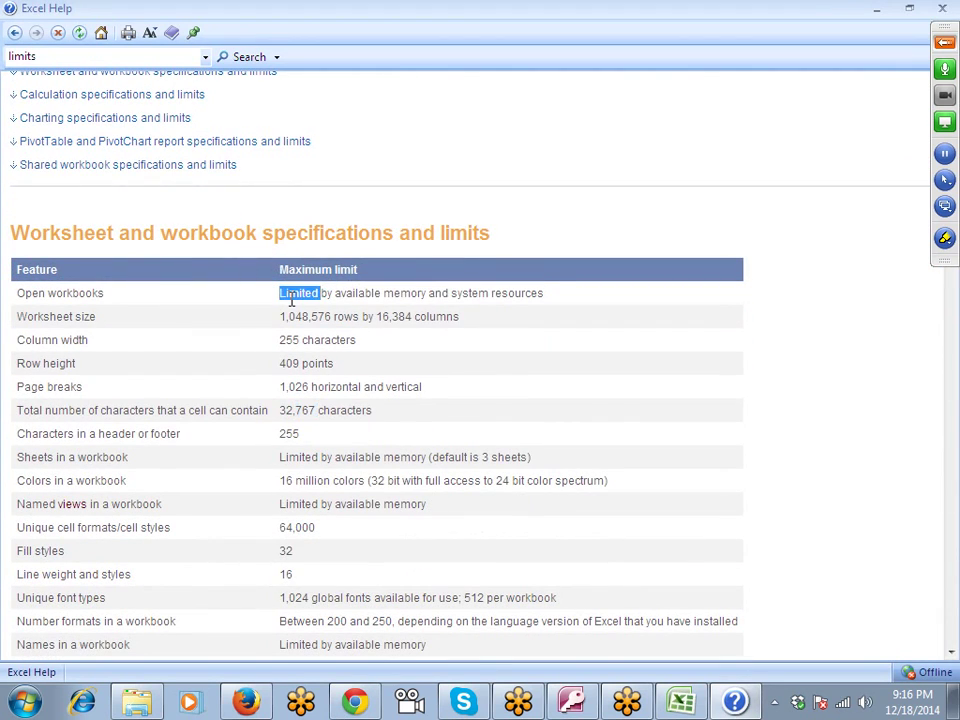
{"action": "double_click", "coordinate": [293, 295]}
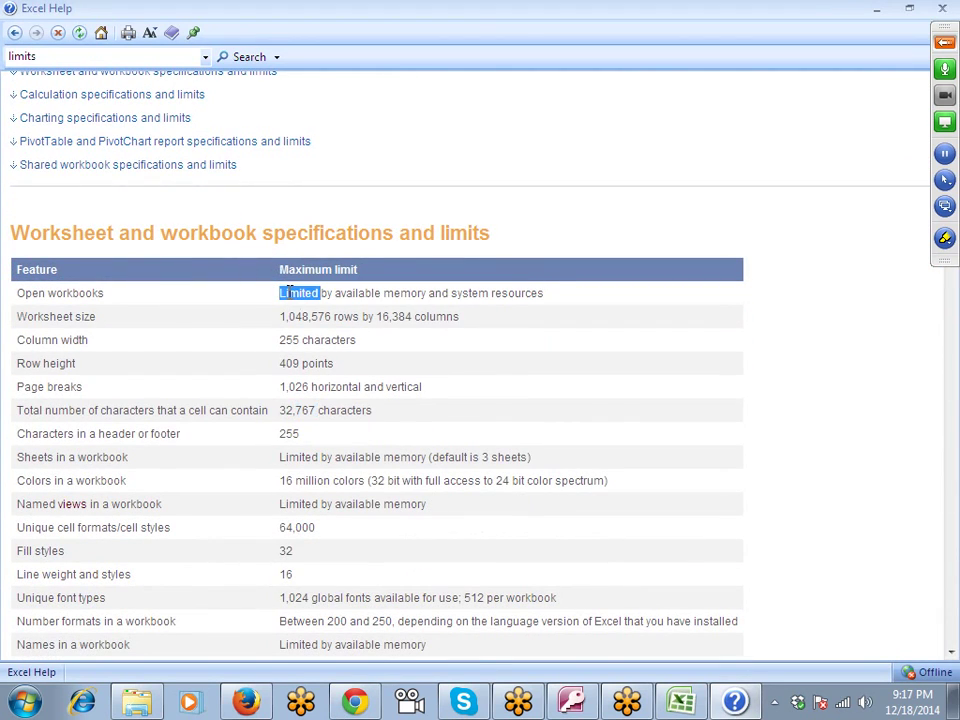
{"action": "left_click", "coordinate": [945, 9]}
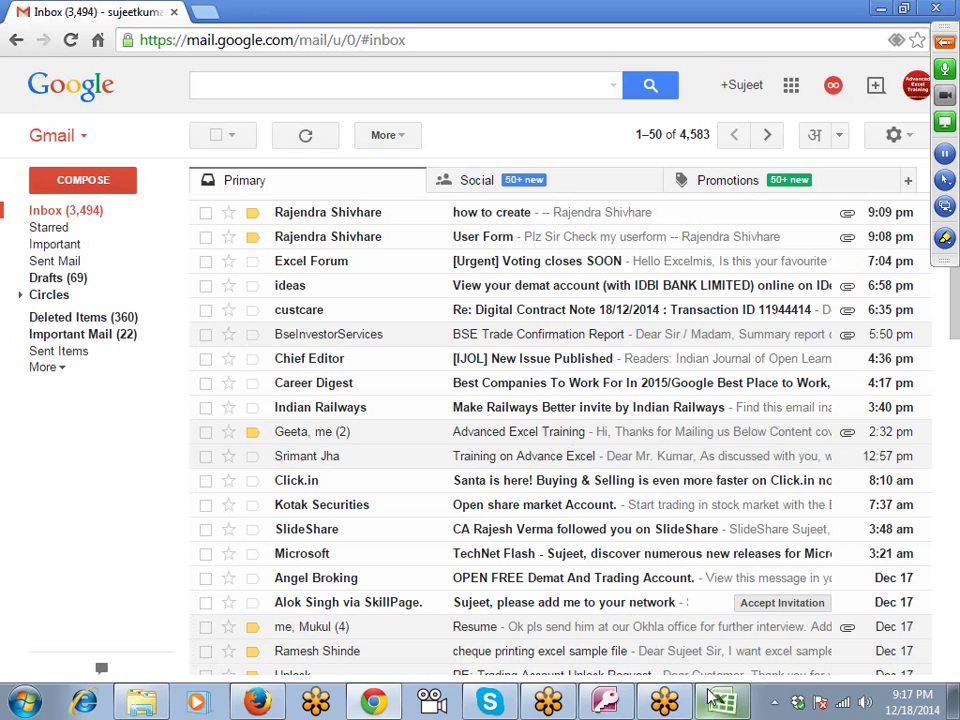
{"action": "left_click", "coordinate": [722, 702]}
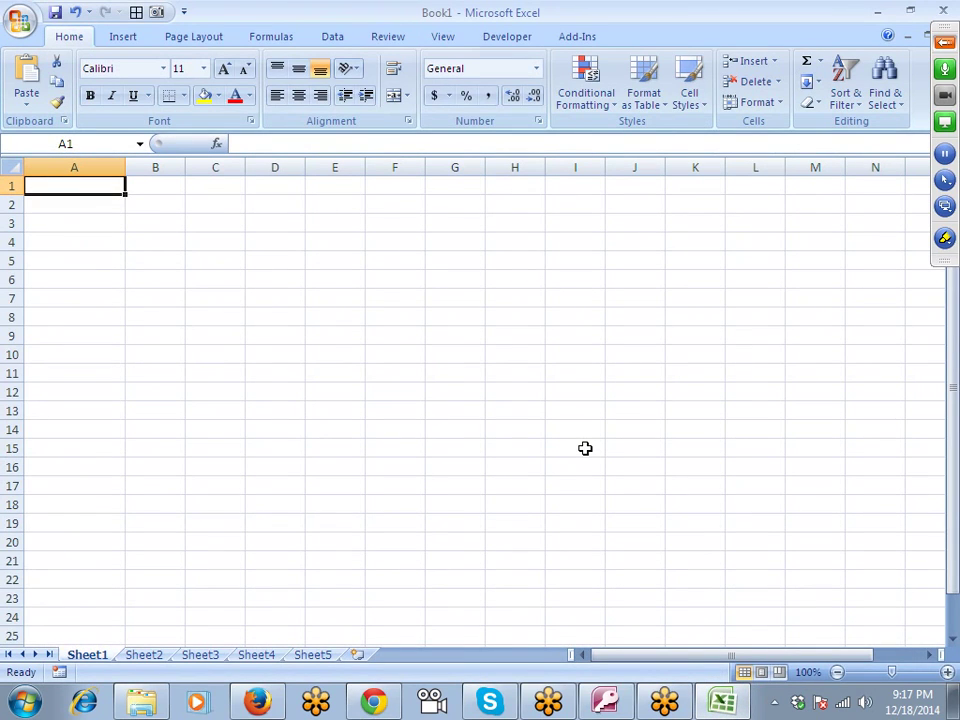
{"action": "key", "text": "F1"}
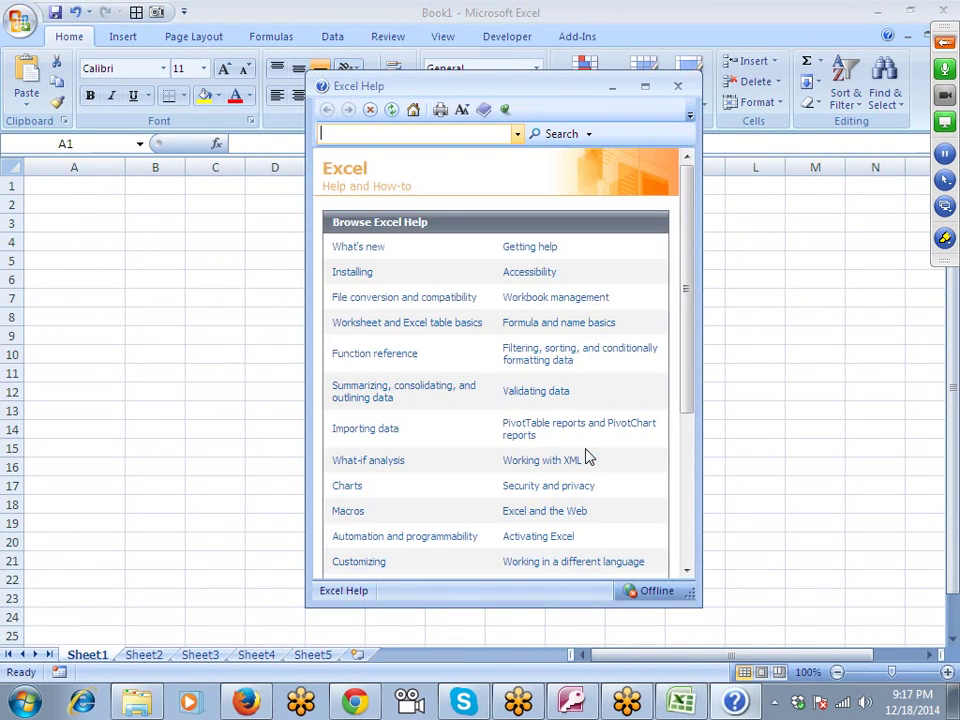
{"action": "type", "text": "limit"}
{"action": "type", "text": "s"}
{"action": "key", "text": "Return"}
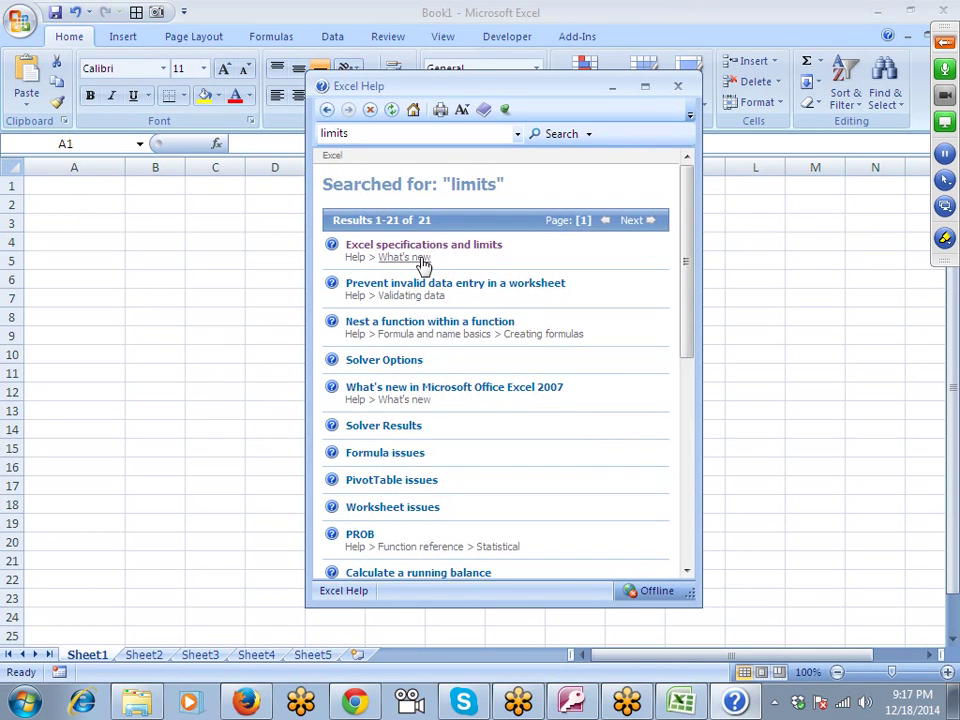
{"action": "left_click", "coordinate": [421, 246]}
{"action": "scroll", "coordinate": [445, 310], "scroll_direction": "down", "scroll_amount": 1}
{"action": "scroll", "coordinate": [454, 325], "scroll_direction": "down", "scroll_amount": 3}
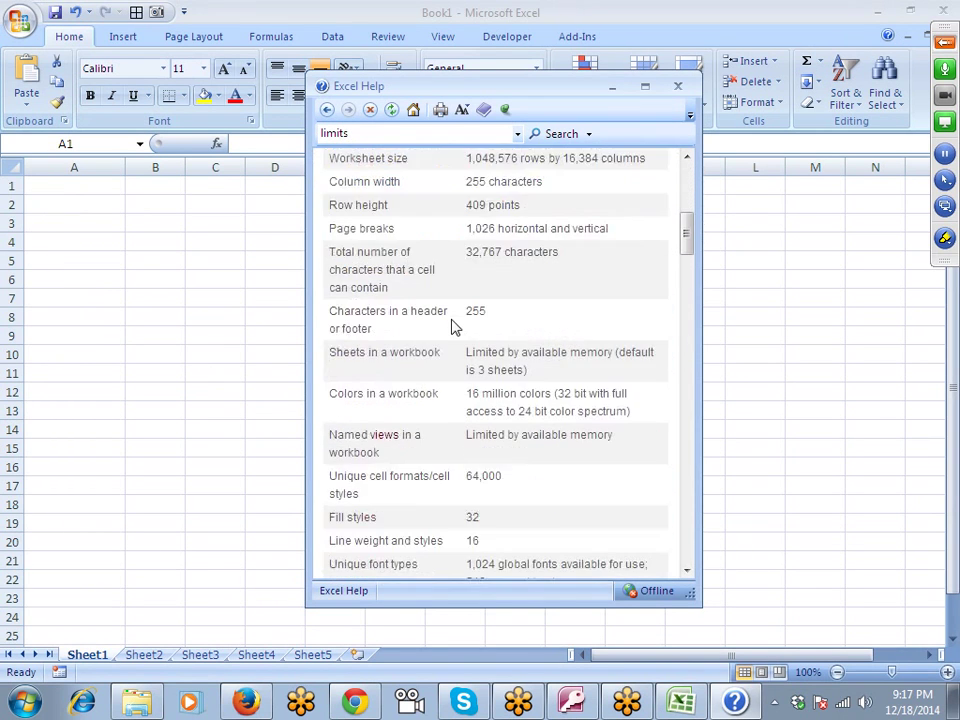
{"action": "scroll", "coordinate": [452, 325], "scroll_direction": "down", "scroll_amount": 3}
{"action": "scroll", "coordinate": [451, 327], "scroll_direction": "down", "scroll_amount": 5}
{"action": "scroll", "coordinate": [451, 327], "scroll_direction": "down", "scroll_amount": 5}
{"action": "scroll", "coordinate": [450, 326], "scroll_direction": "down", "scroll_amount": 5}
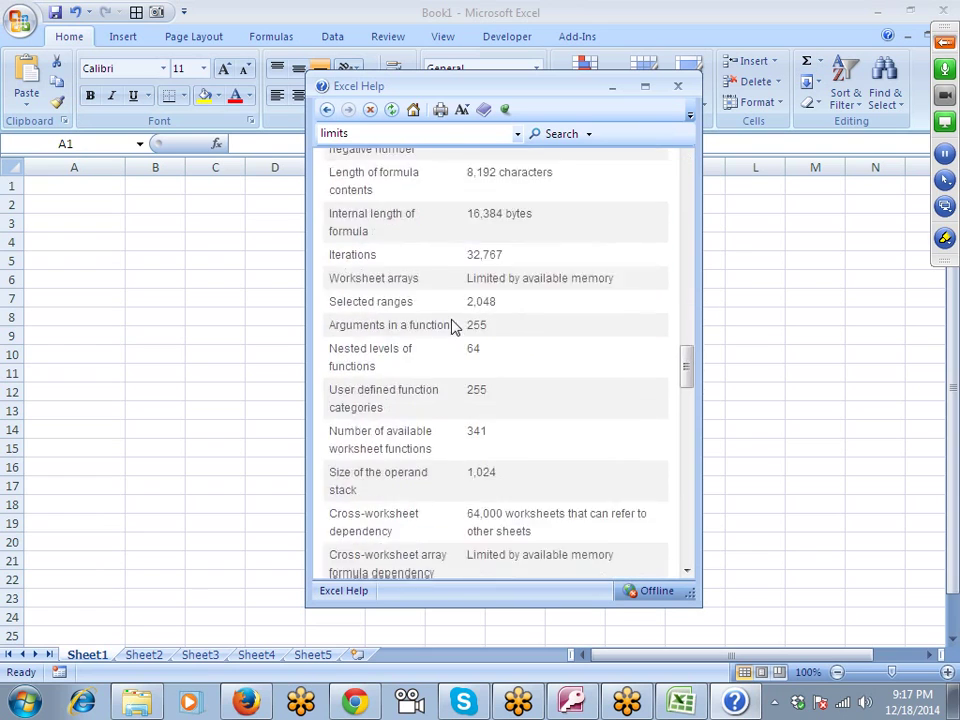
{"action": "scroll", "coordinate": [450, 326], "scroll_direction": "down", "scroll_amount": 4}
{"action": "scroll", "coordinate": [450, 326], "scroll_direction": "down", "scroll_amount": 2}
{"action": "left_click", "coordinate": [677, 86]}
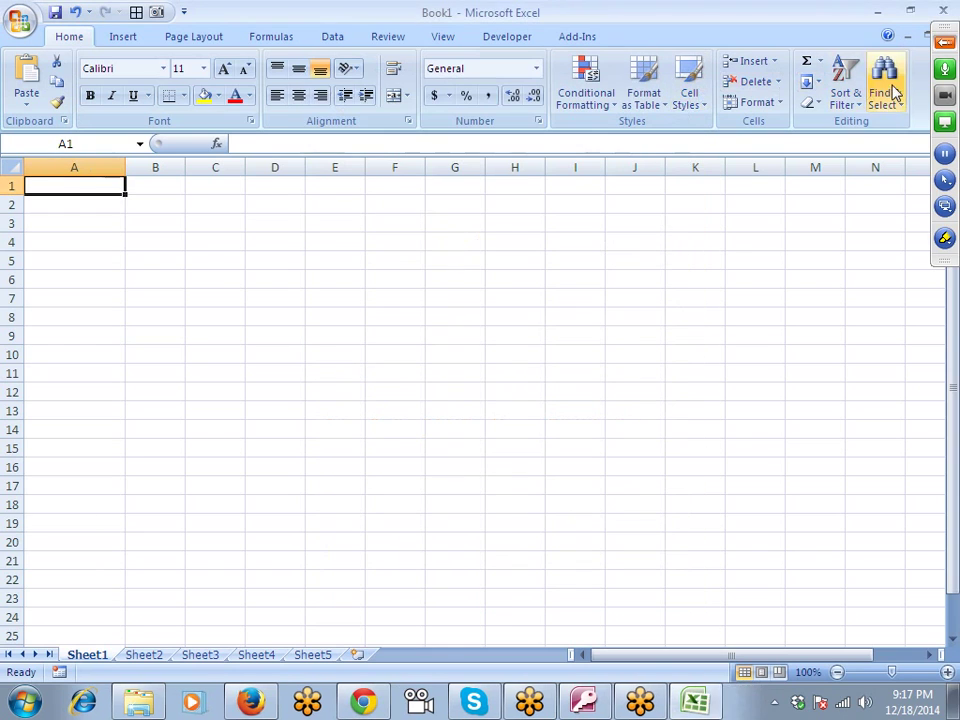
Step: Expand the GoToMeeting side toolbar into its full control panel
{"action": "left_click", "coordinate": [944, 42]}
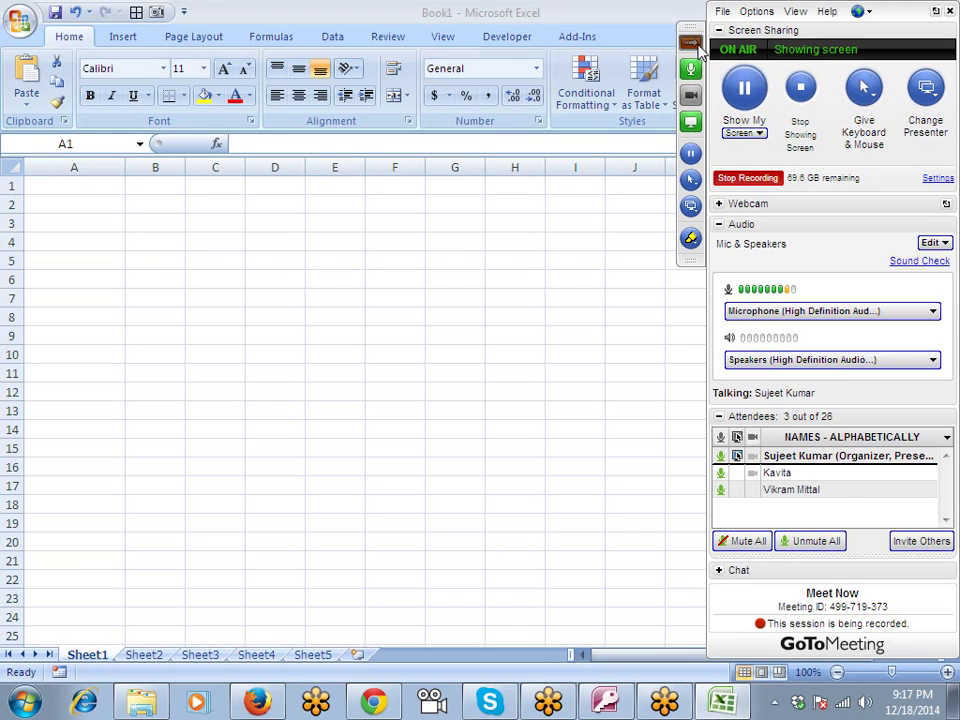
Step: Collapse the GoToMeeting panel and drag column A's border left to narrow it
{"action": "left_click", "coordinate": [690, 42]}
{"action": "left_click_drag", "start_coordinate": [125, 167], "coordinate": [89, 167]}
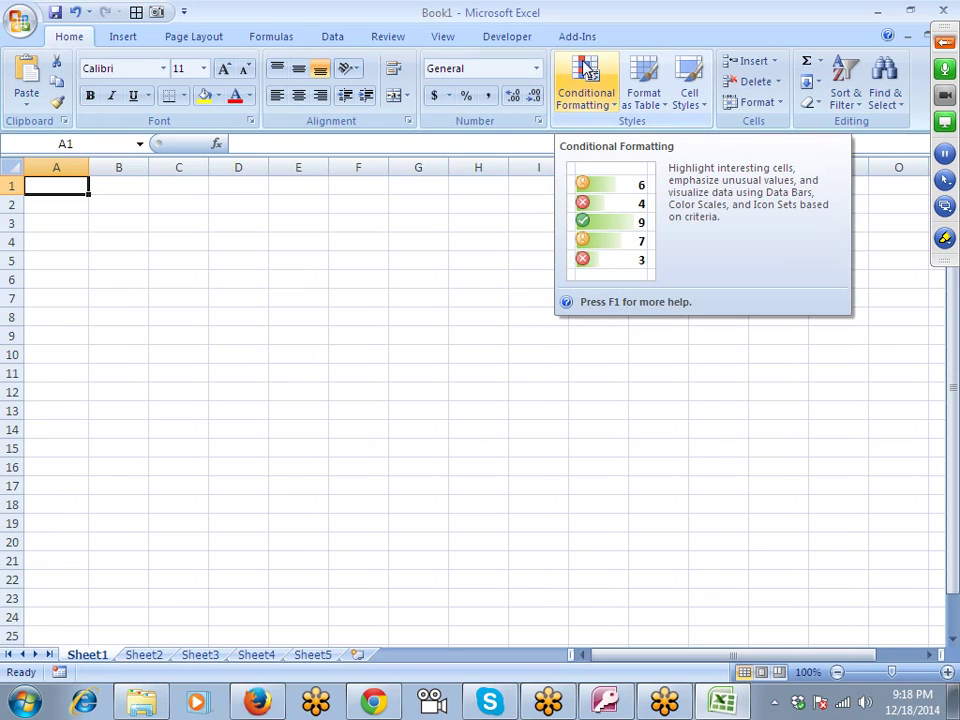
{"action": "key", "text": "F1"}
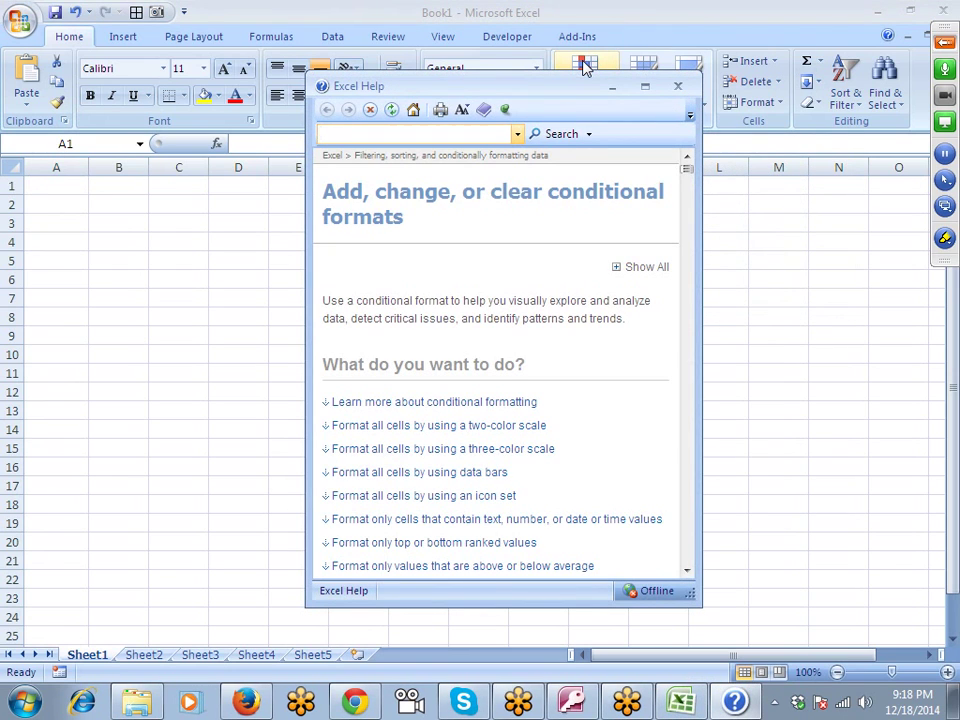
{"action": "scroll", "coordinate": [537, 228], "scroll_direction": "down", "scroll_amount": 3}
{"action": "scroll", "coordinate": [537, 230], "scroll_direction": "down", "scroll_amount": 10}
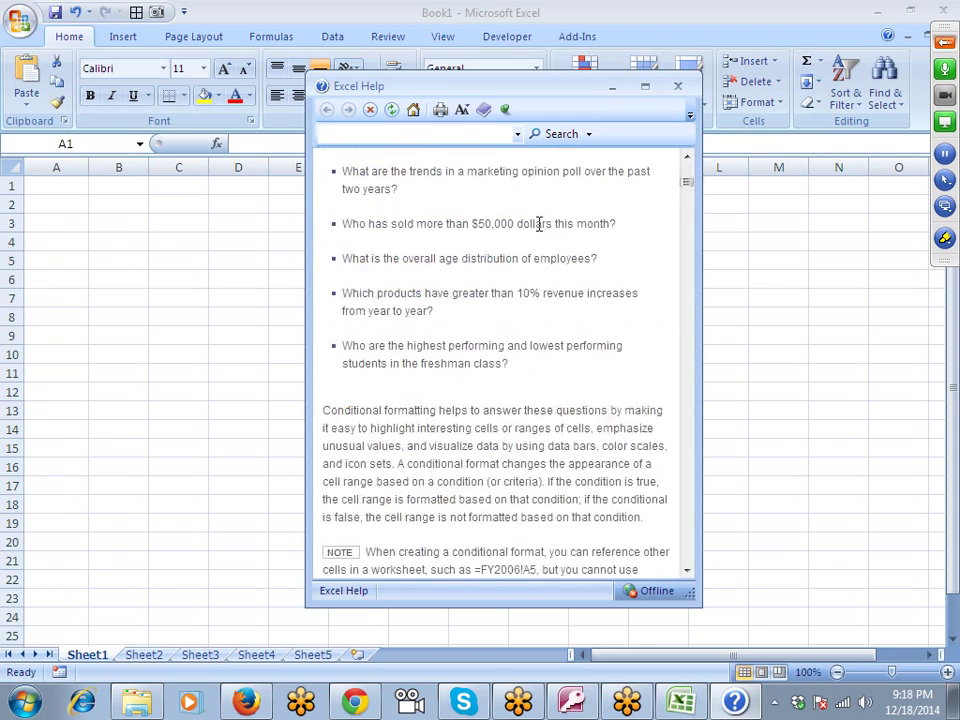
{"action": "scroll", "coordinate": [537, 226], "scroll_direction": "down", "scroll_amount": 7}
{"action": "scroll", "coordinate": [539, 225], "scroll_direction": "up", "scroll_amount": 3}
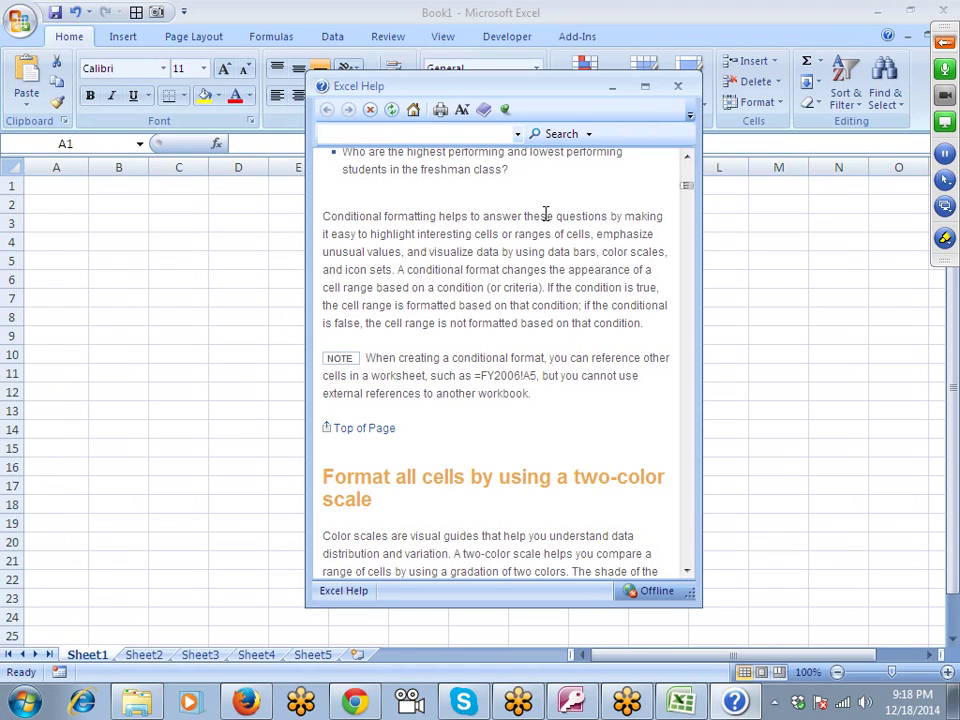
{"action": "left_click", "coordinate": [678, 86]}
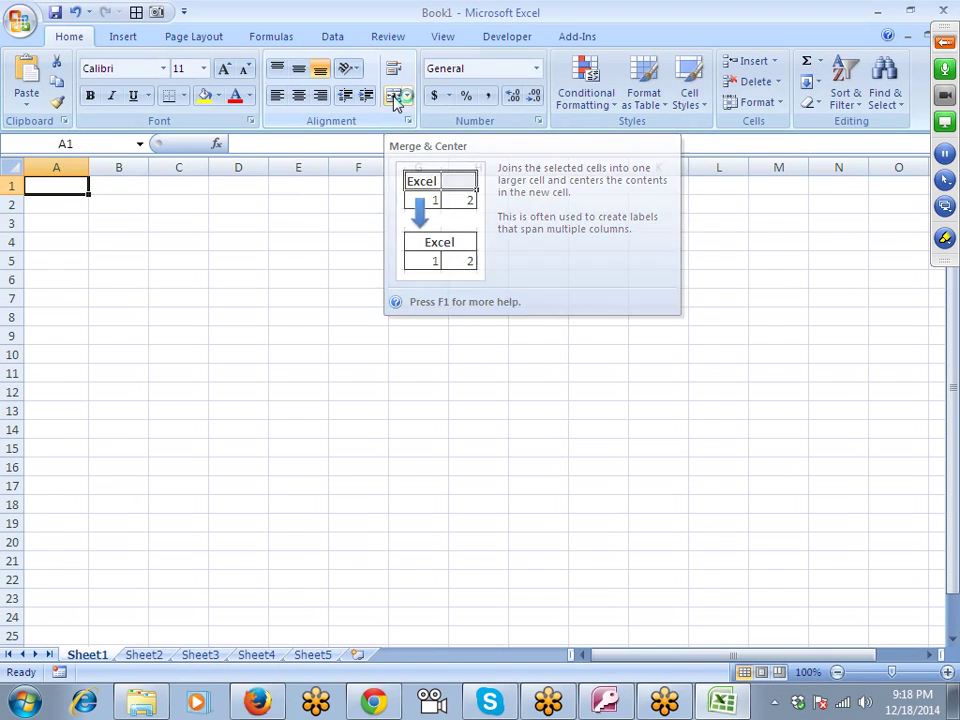
{"action": "key", "text": "F1"}
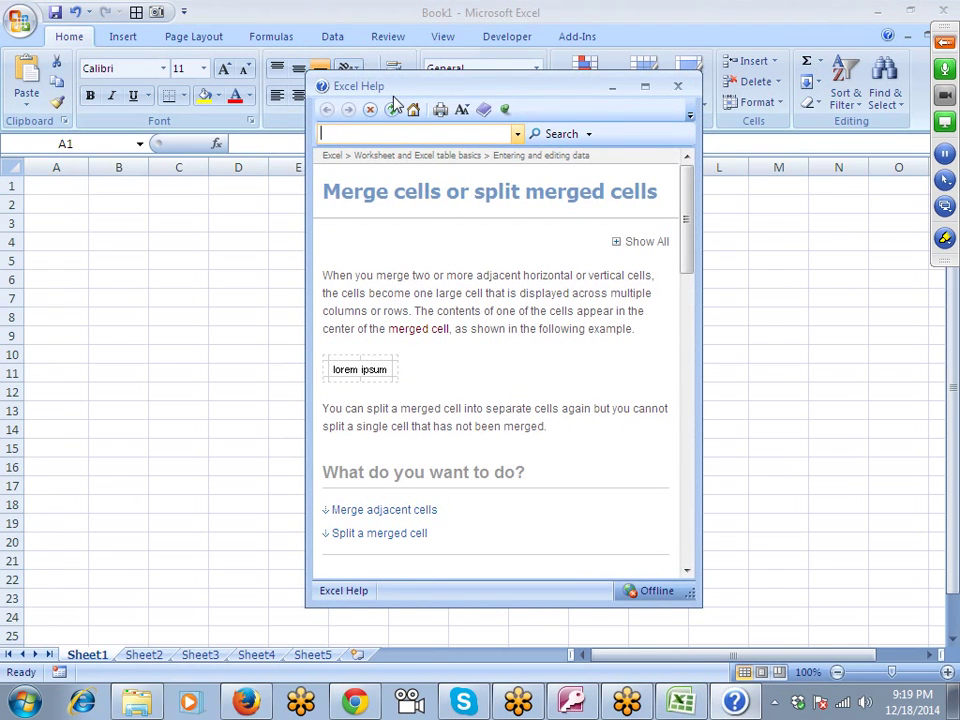
{"action": "left_click", "coordinate": [677, 86]}
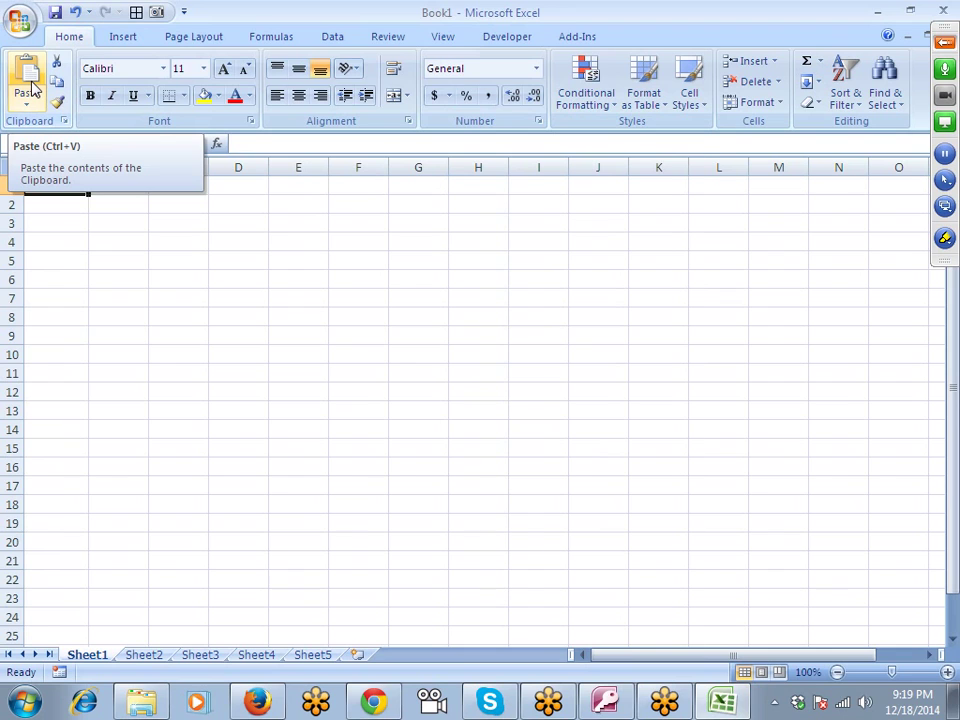
{"action": "key", "text": "F1"}
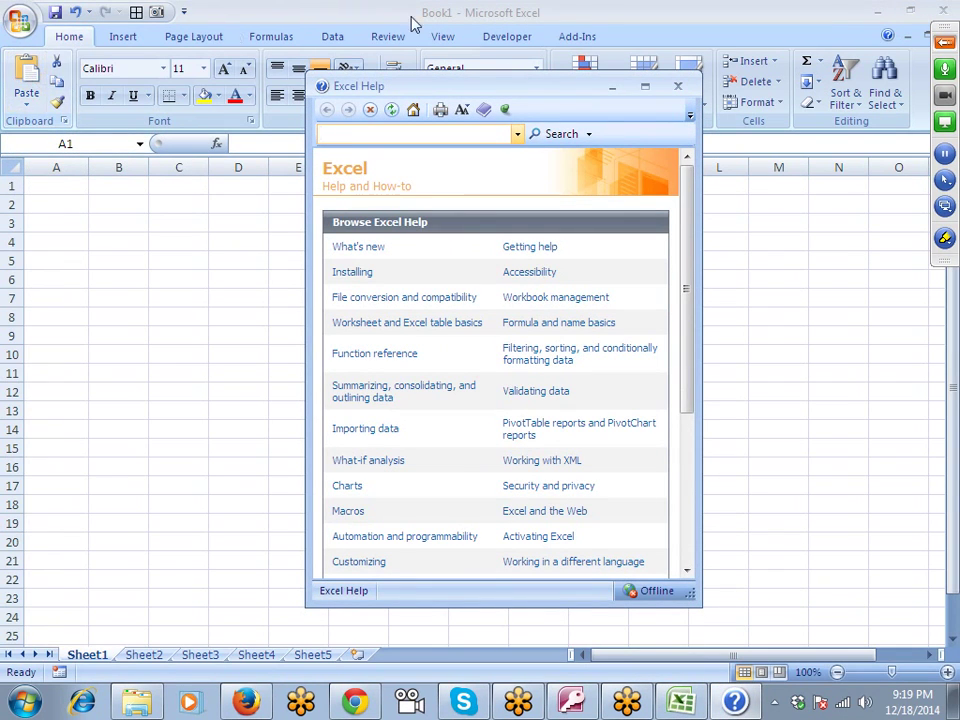
{"action": "left_click", "coordinate": [678, 87]}
{"action": "left_click", "coordinate": [341, 206]}
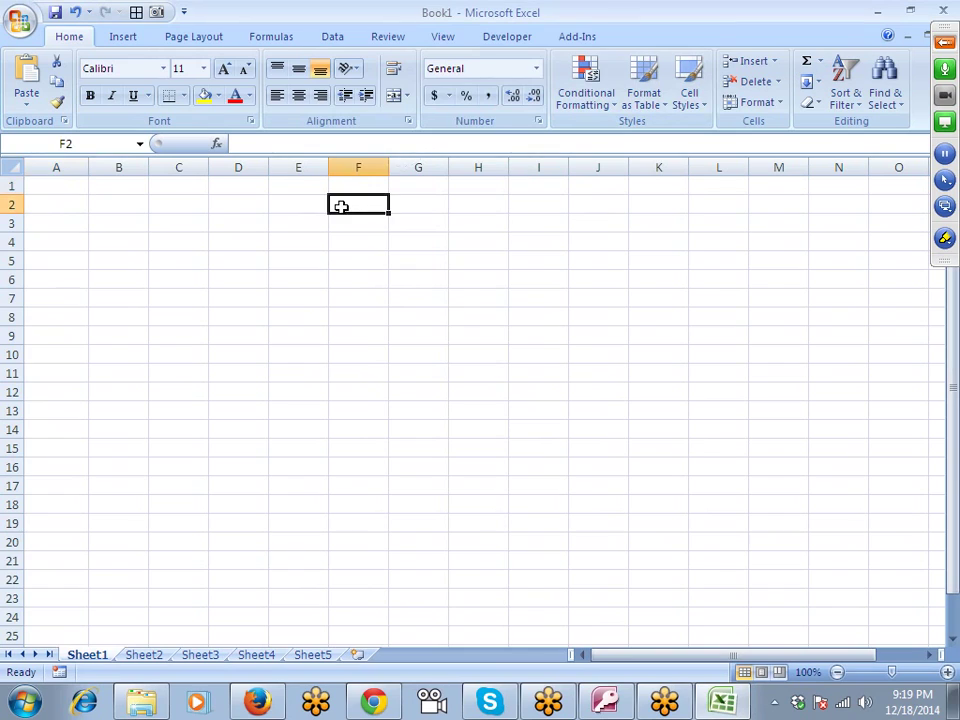
{"action": "left_click", "coordinate": [165, 206]}
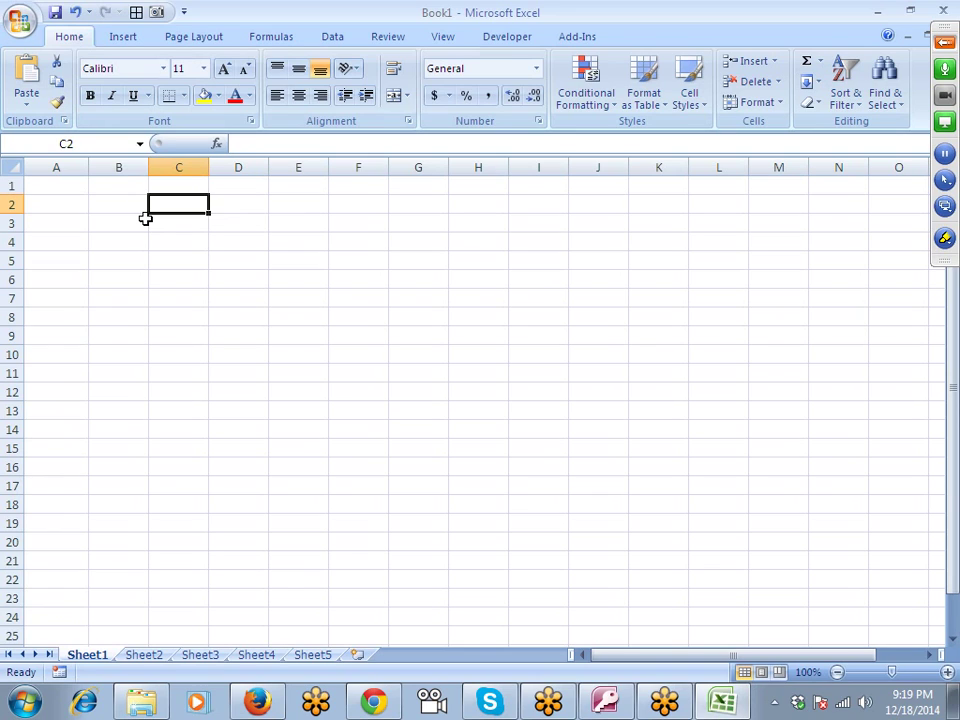
{"action": "key", "text": "Left"}
{"action": "key", "text": "Left"}
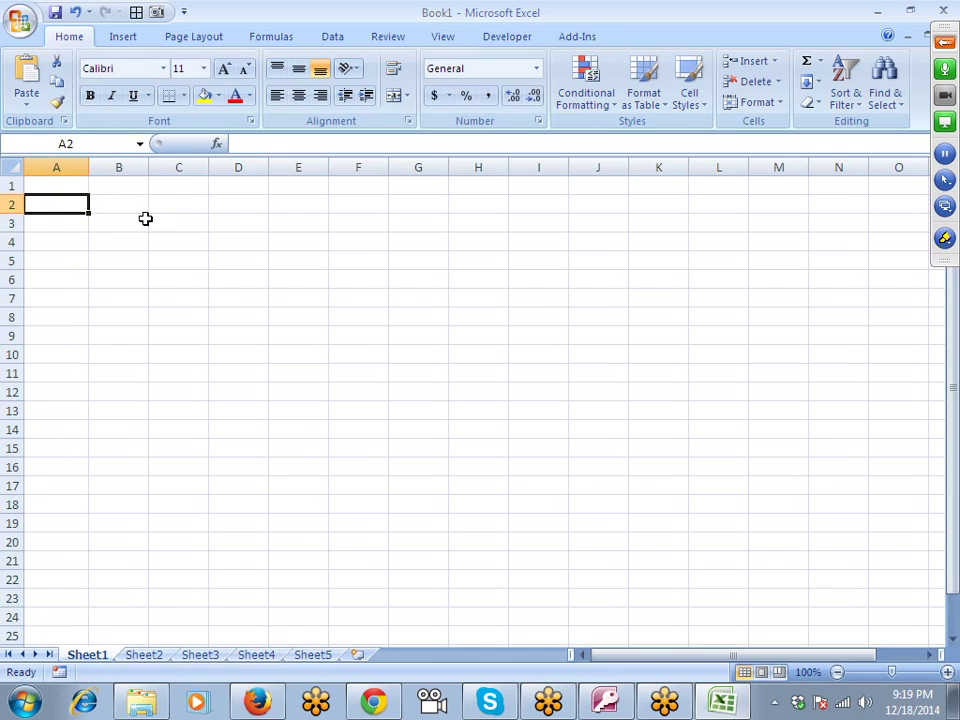
{"action": "key", "text": "Right"}
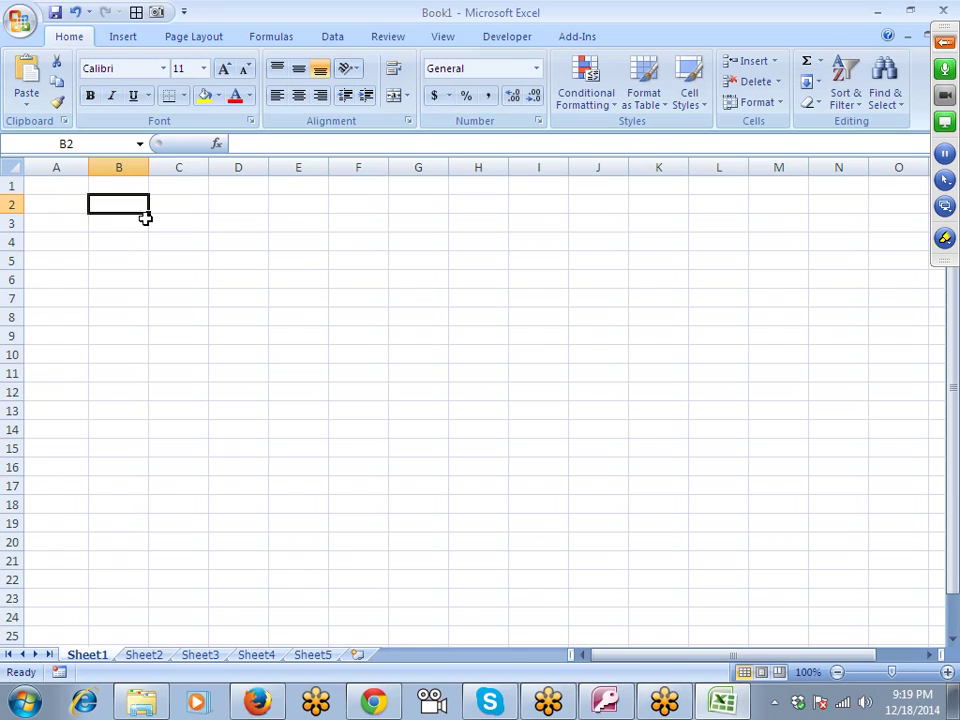
{"action": "left_click", "coordinate": [169, 205]}
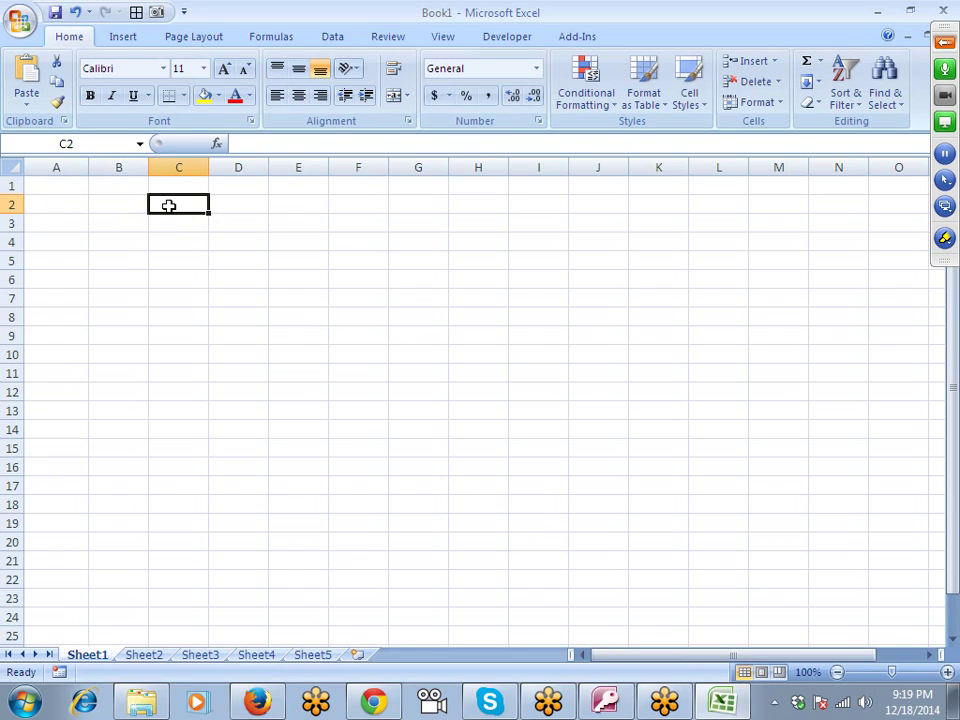
{"action": "left_click", "coordinate": [57, 85]}
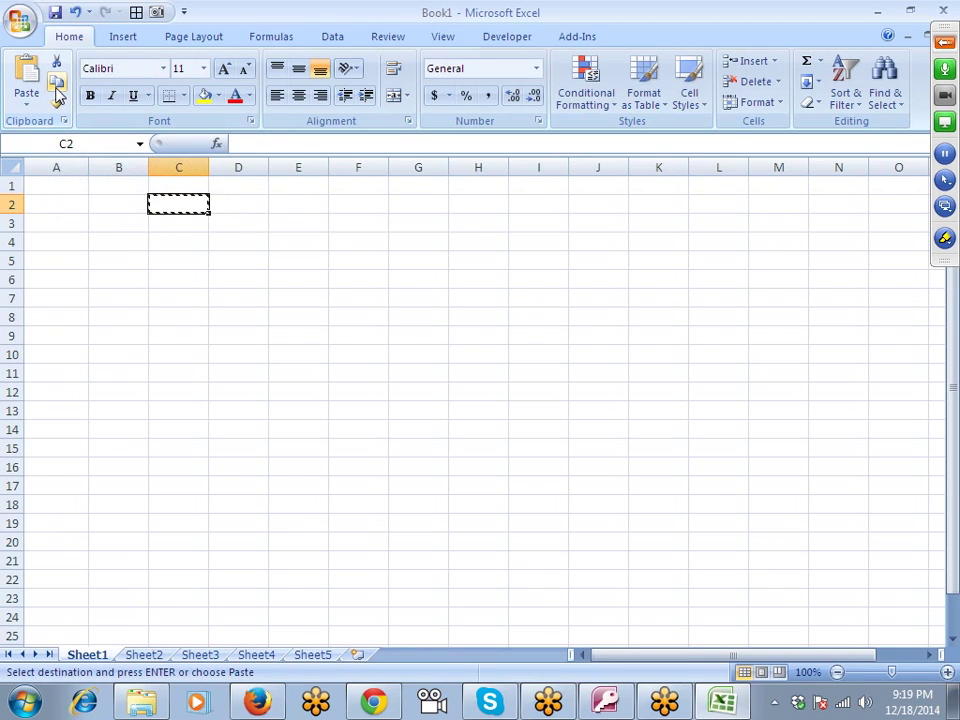
{"action": "left_click", "coordinate": [172, 243]}
{"action": "key", "text": "Return"}
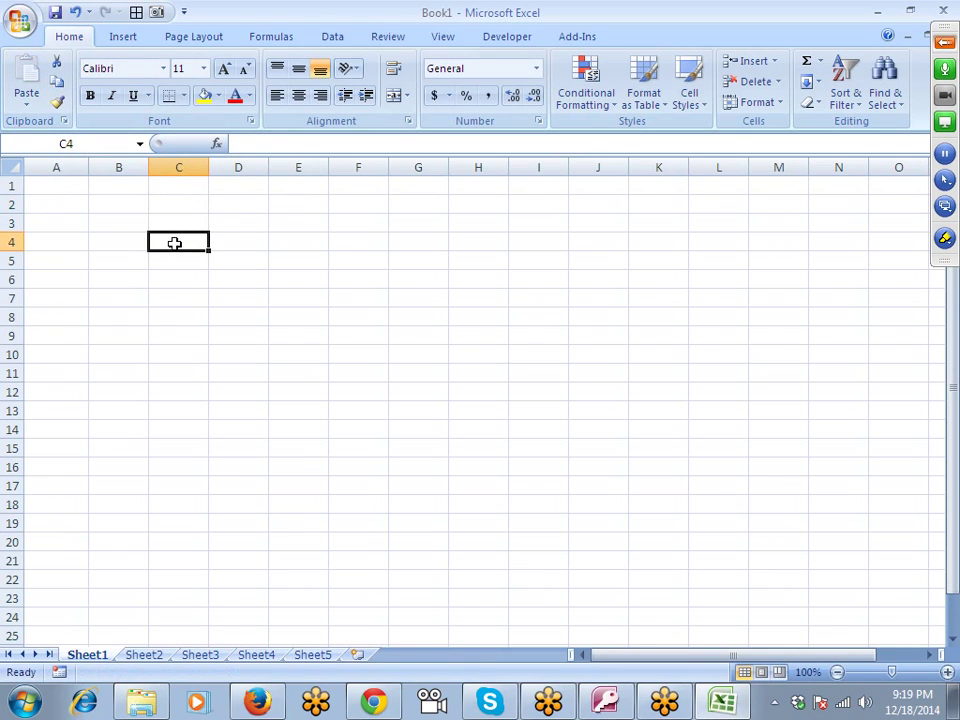
{"action": "key", "text": "ctrl+c"}
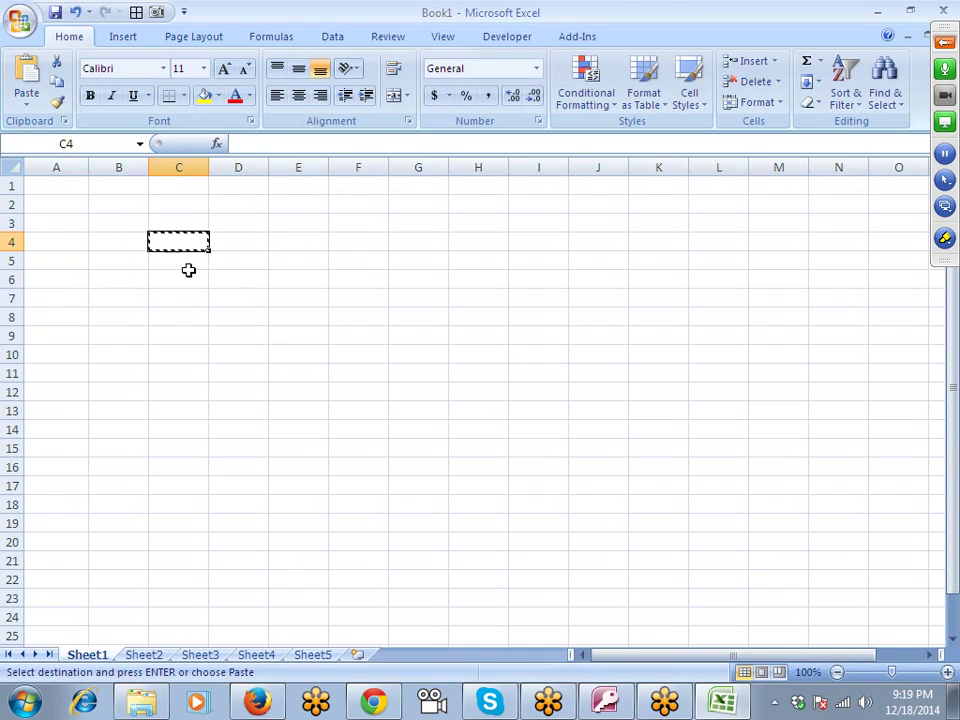
{"action": "key", "text": "Escape"}
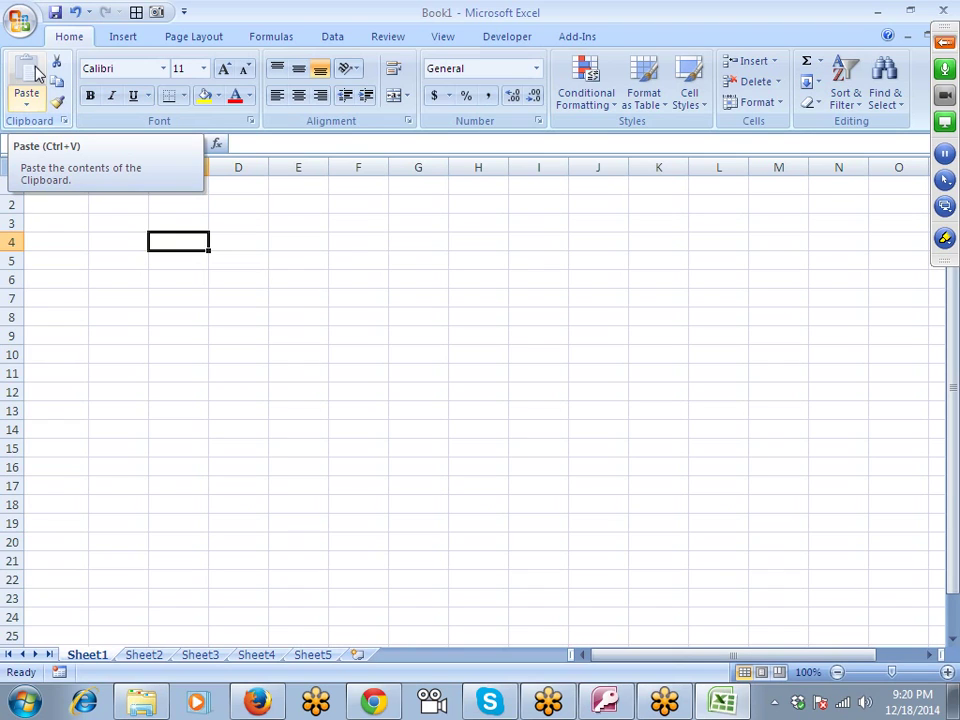
Step: Select a cell in column C and arrow between C1, B1, A1 and A3, ending on B1
{"action": "left_click", "coordinate": [843, 92]}
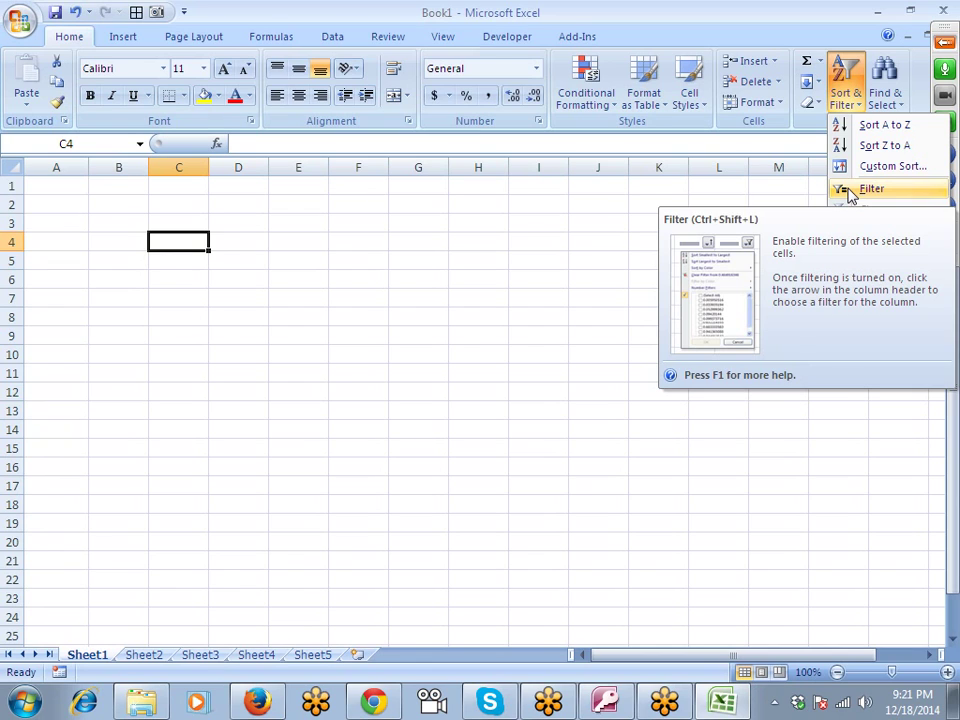
{"action": "left_click", "coordinate": [594, 190]}
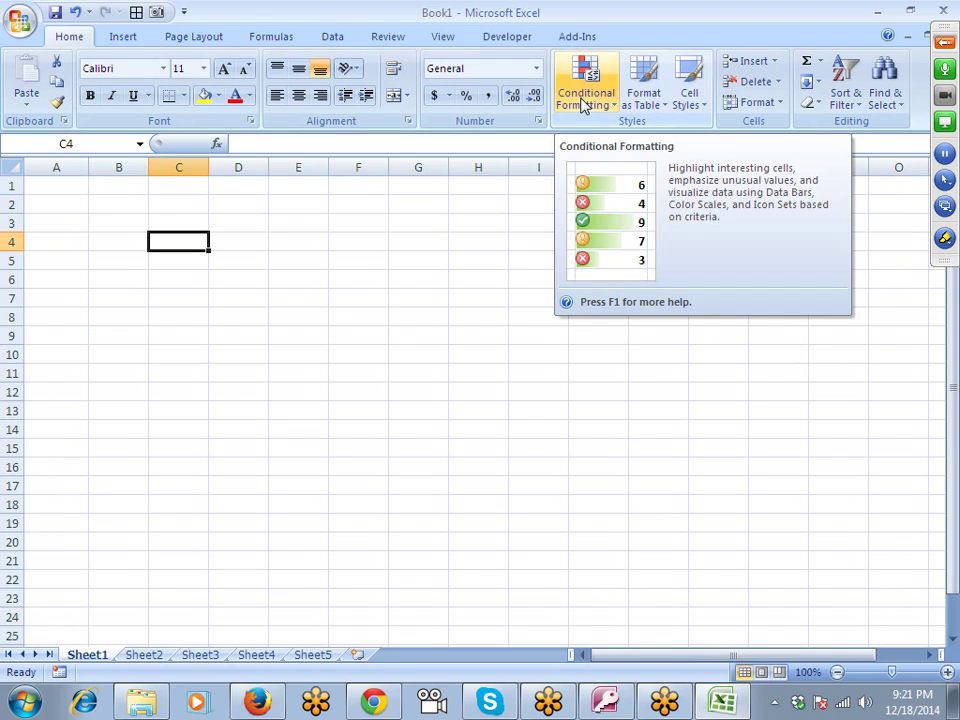
{"action": "left_click", "coordinate": [175, 208]}
{"action": "key", "text": "Up"}
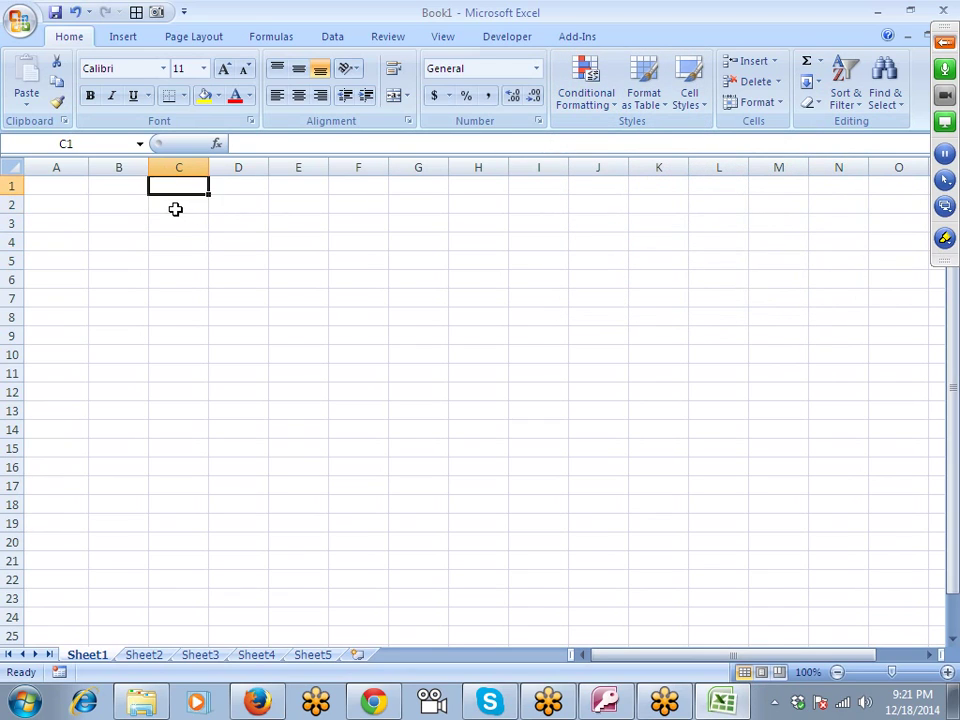
{"action": "key", "text": "Left"}
{"action": "key", "text": "Left"}
{"action": "key", "text": "Right"}
{"action": "key", "text": "Right"}
{"action": "key", "text": "Left"}
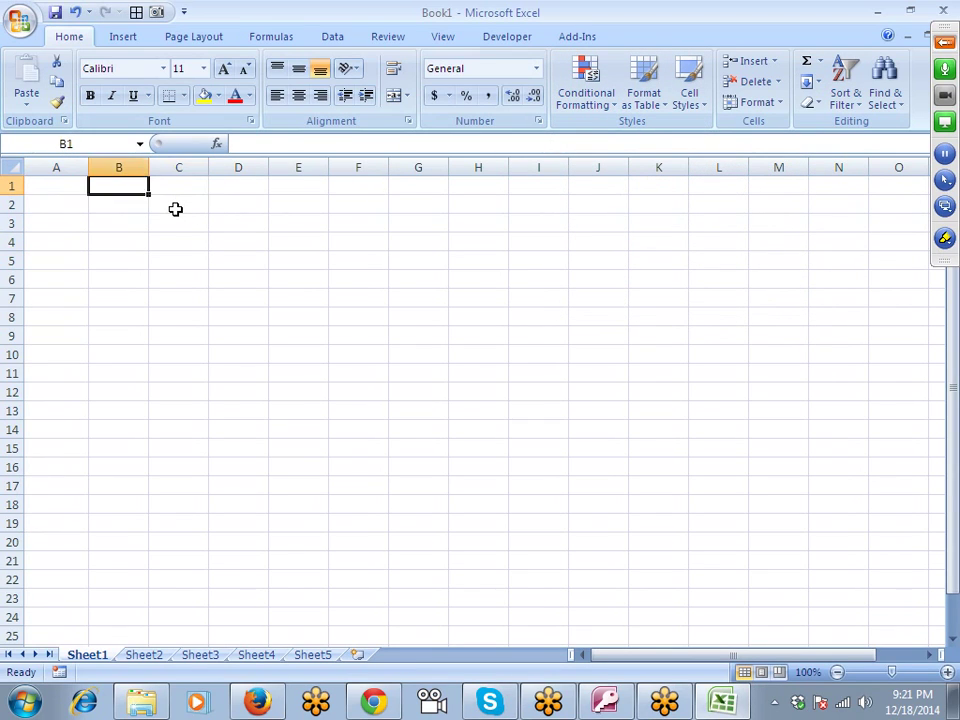
{"action": "key", "text": "Left"}
{"action": "key", "text": "Down"}
{"action": "key", "text": "Down"}
{"action": "key", "text": "Down"}
{"action": "key", "text": "Up"}
{"action": "key", "text": "Up"}
{"action": "key", "text": "Up"}
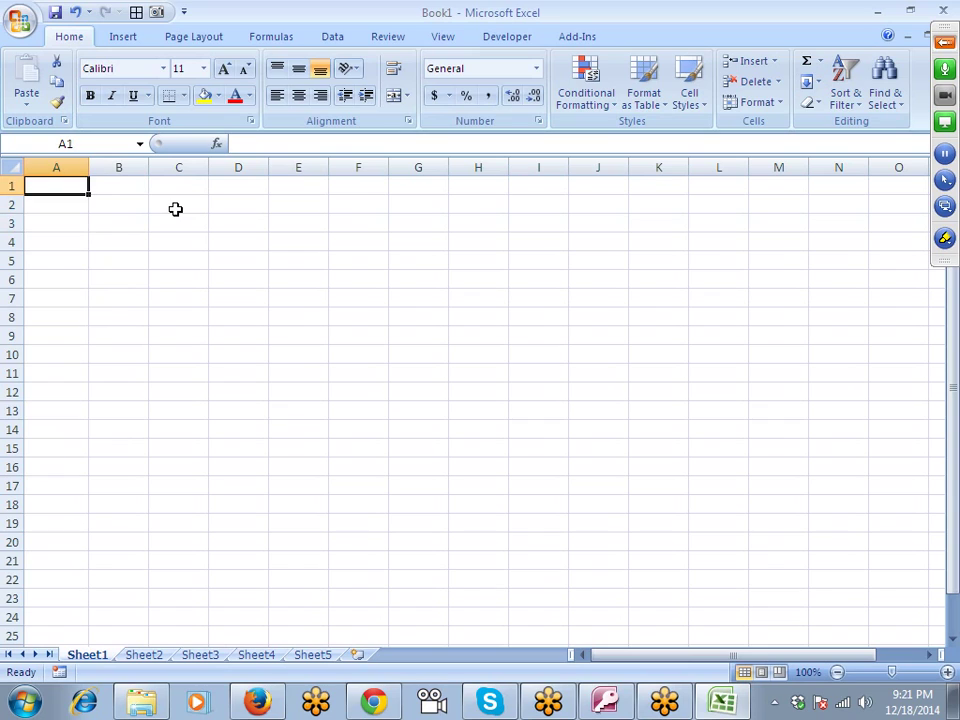
{"action": "key", "text": "Right"}
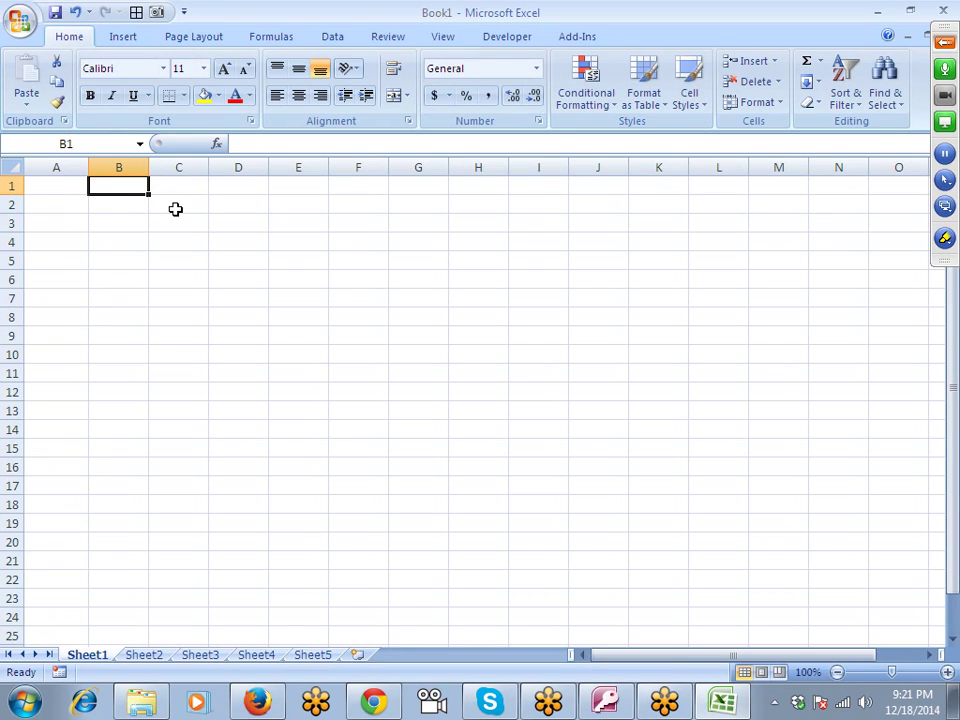
Step: Search Excel Help for 'shortcut' and open the 'Excel shortcut and function keys' article maximized
{"action": "key", "text": "F1"}
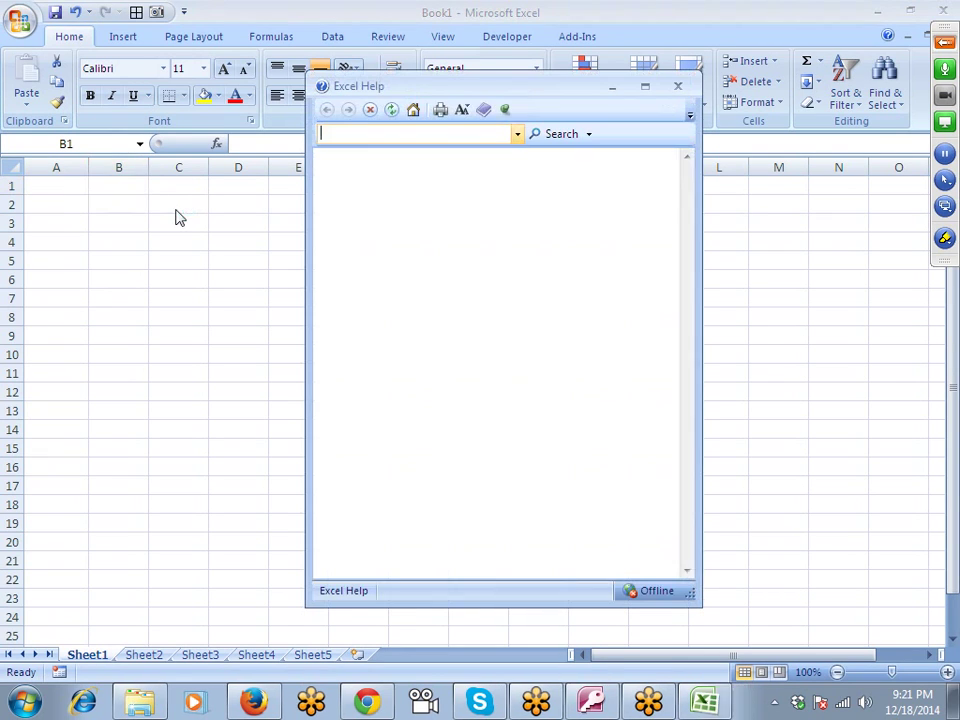
{"action": "type", "text": "sho"}
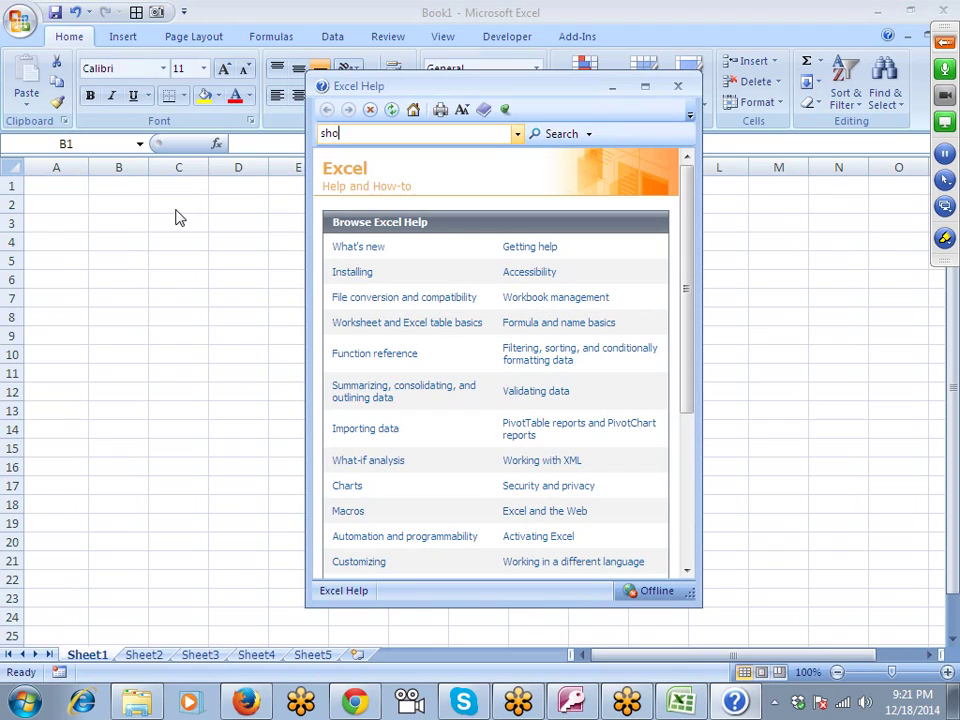
{"action": "type", "text": "r"}
{"action": "type", "text": "tcut"}
{"action": "key", "text": "Return"}
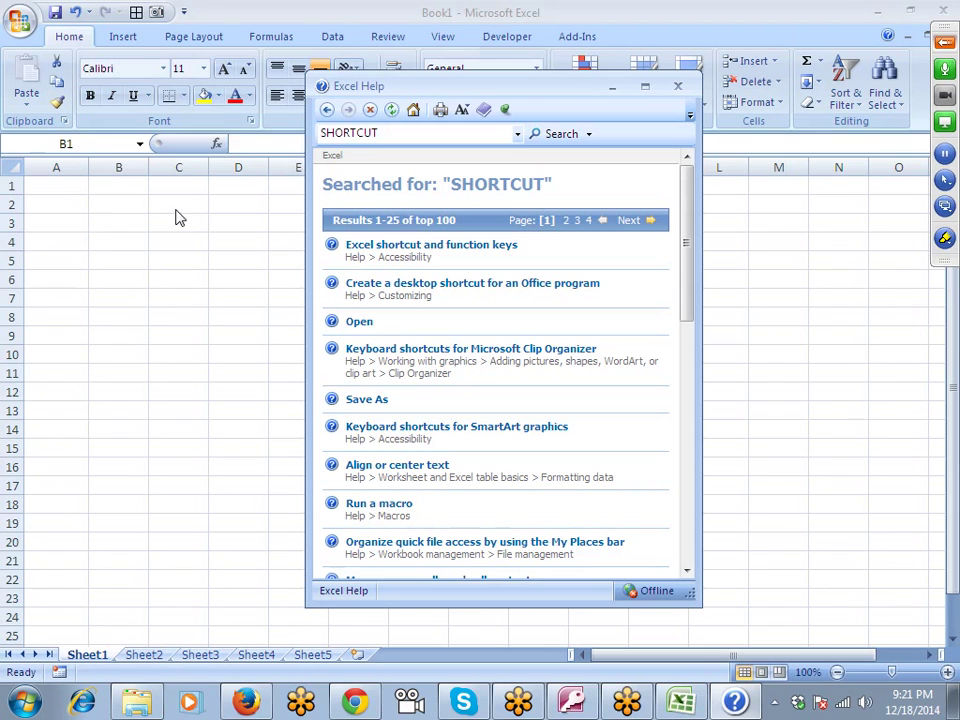
{"action": "left_click", "coordinate": [388, 250]}
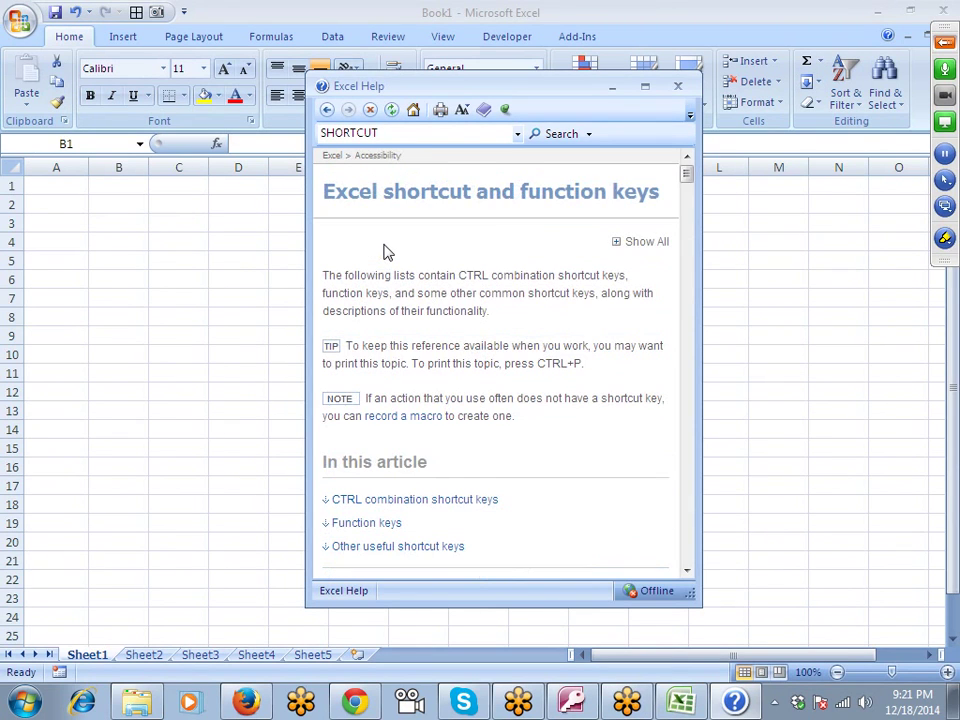
{"action": "left_click", "coordinate": [645, 87]}
{"action": "scroll", "coordinate": [336, 388], "scroll_direction": "down", "scroll_amount": 3}
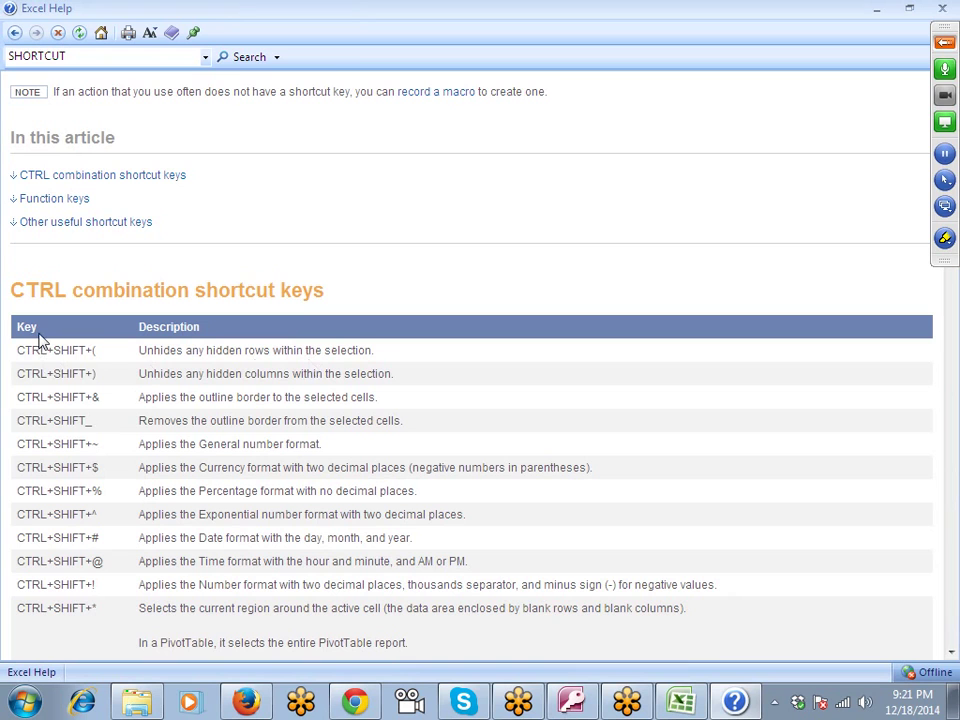
Step: Highlight the Description column heading and scroll up and down through the shortcut key tables
{"action": "double_click", "coordinate": [150, 330]}
{"action": "scroll", "coordinate": [147, 338], "scroll_direction": "down", "scroll_amount": 5}
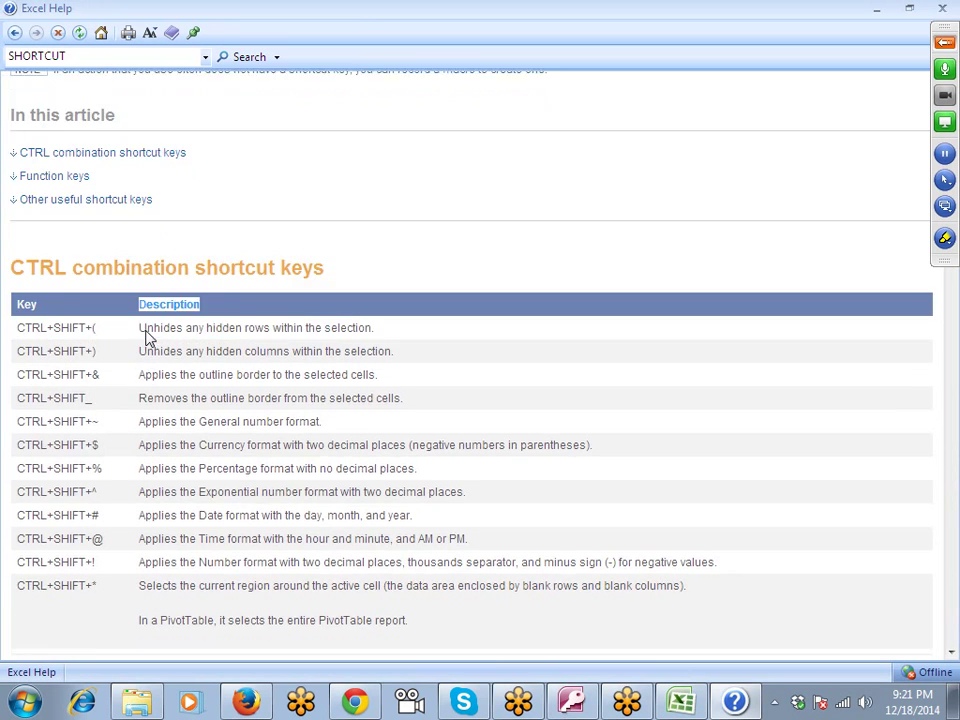
{"action": "scroll", "coordinate": [145, 340], "scroll_direction": "up", "scroll_amount": 2}
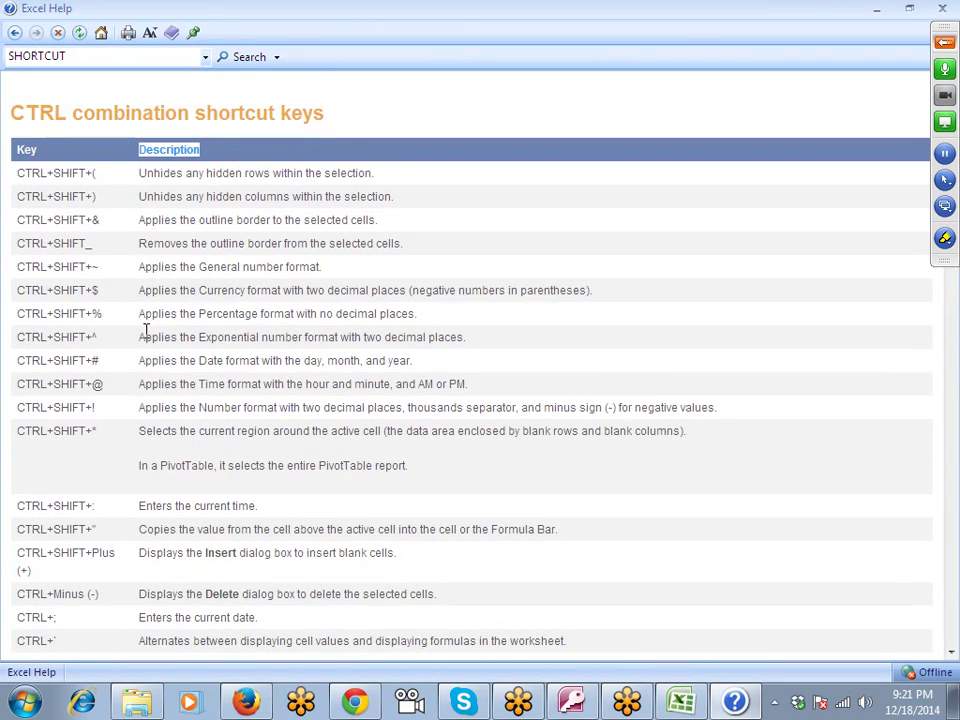
{"action": "scroll", "coordinate": [145, 330], "scroll_direction": "down", "scroll_amount": 3}
{"action": "scroll", "coordinate": [145, 330], "scroll_direction": "down", "scroll_amount": 7}
{"action": "scroll", "coordinate": [145, 330], "scroll_direction": "down", "scroll_amount": 7}
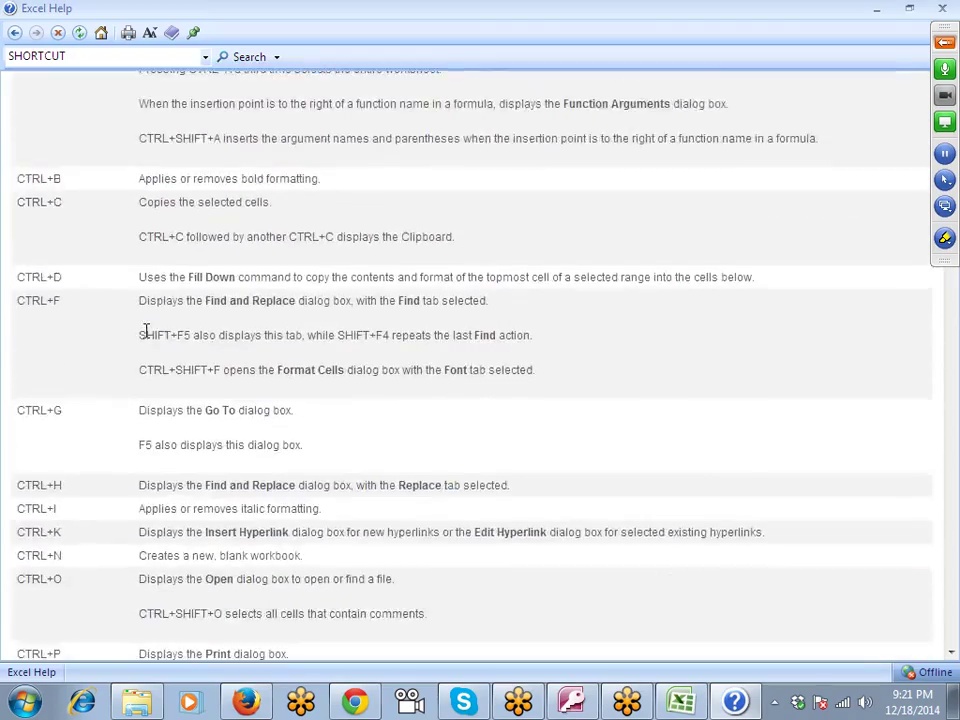
{"action": "scroll", "coordinate": [145, 330], "scroll_direction": "down", "scroll_amount": 6}
{"action": "scroll", "coordinate": [145, 330], "scroll_direction": "down", "scroll_amount": 8}
{"action": "scroll", "coordinate": [145, 330], "scroll_direction": "down", "scroll_amount": 5}
{"action": "scroll", "coordinate": [145, 330], "scroll_direction": "down", "scroll_amount": 9}
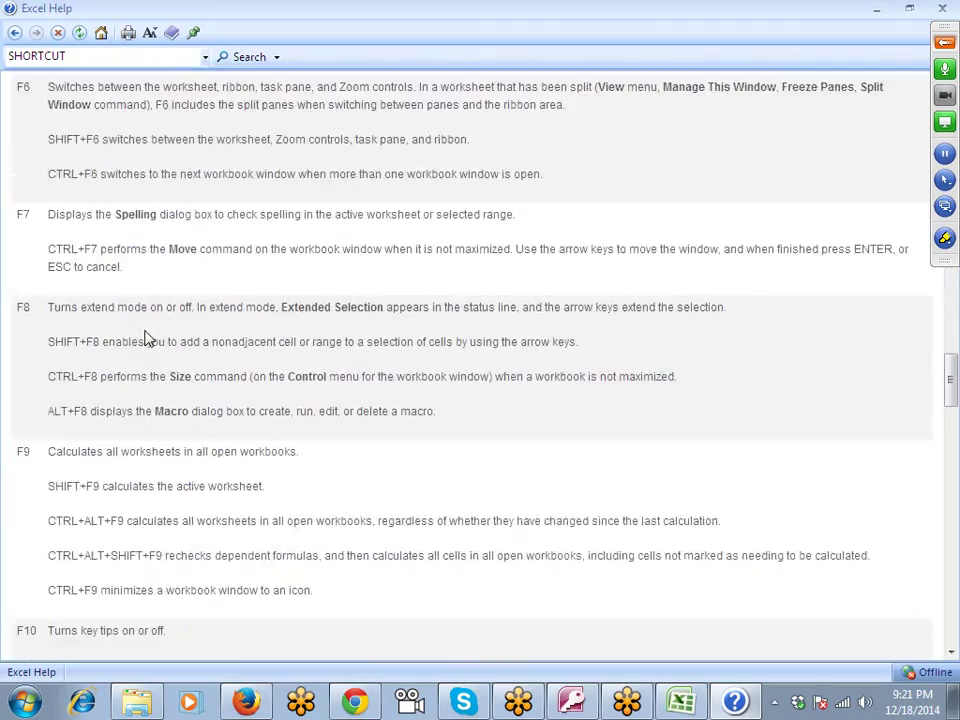
{"action": "scroll", "coordinate": [145, 330], "scroll_direction": "down", "scroll_amount": 6}
{"action": "scroll", "coordinate": [145, 330], "scroll_direction": "down", "scroll_amount": 8}
{"action": "scroll", "coordinate": [145, 330], "scroll_direction": "down", "scroll_amount": 7}
{"action": "scroll", "coordinate": [145, 330], "scroll_direction": "down", "scroll_amount": 7}
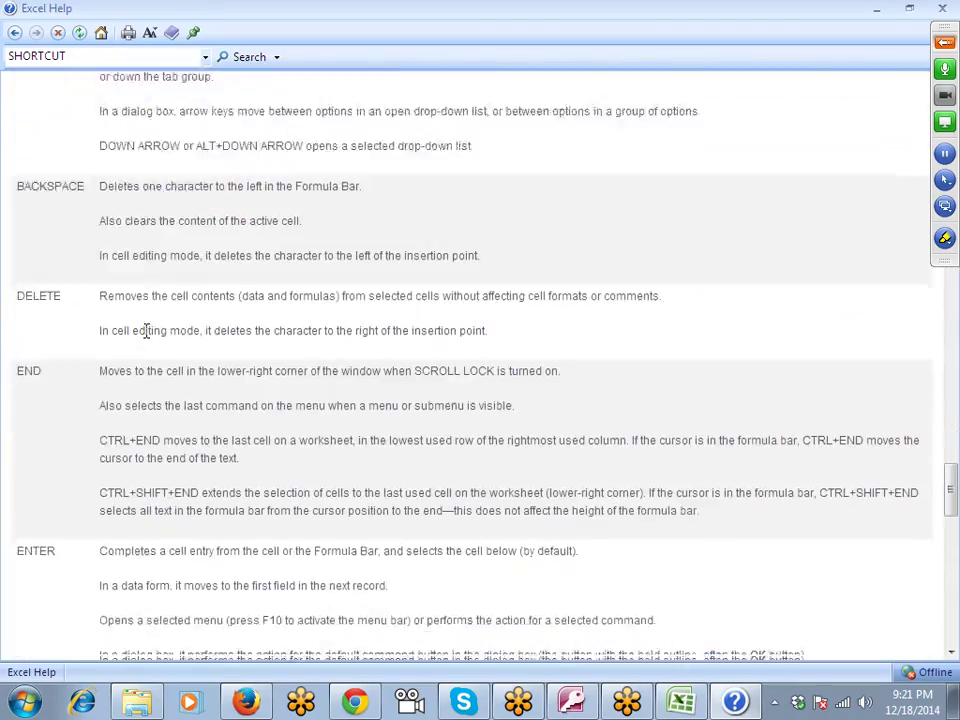
{"action": "scroll", "coordinate": [145, 330], "scroll_direction": "down", "scroll_amount": 10}
{"action": "scroll", "coordinate": [145, 335], "scroll_direction": "down", "scroll_amount": 8}
{"action": "scroll", "coordinate": [145, 335], "scroll_direction": "down", "scroll_amount": 5}
{"action": "scroll", "coordinate": [145, 335], "scroll_direction": "down", "scroll_amount": 2}
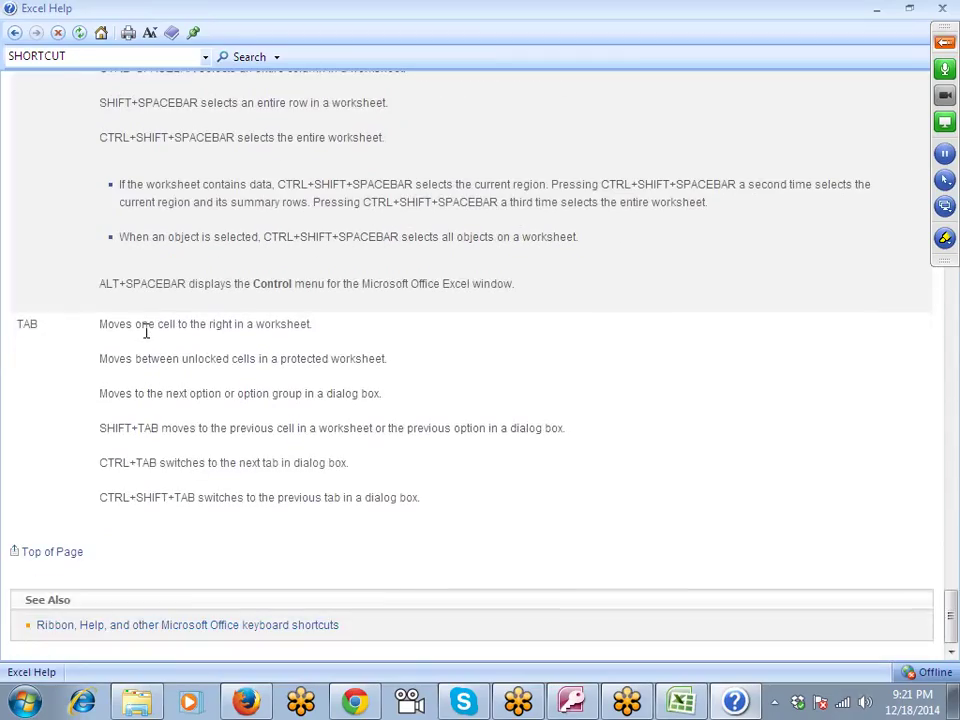
{"action": "scroll", "coordinate": [146, 331], "scroll_direction": "up", "scroll_amount": 8}
{"action": "scroll", "coordinate": [145, 330], "scroll_direction": "up", "scroll_amount": 5}
{"action": "scroll", "coordinate": [146, 336], "scroll_direction": "up", "scroll_amount": 8}
{"action": "scroll", "coordinate": [146, 336], "scroll_direction": "up", "scroll_amount": 8}
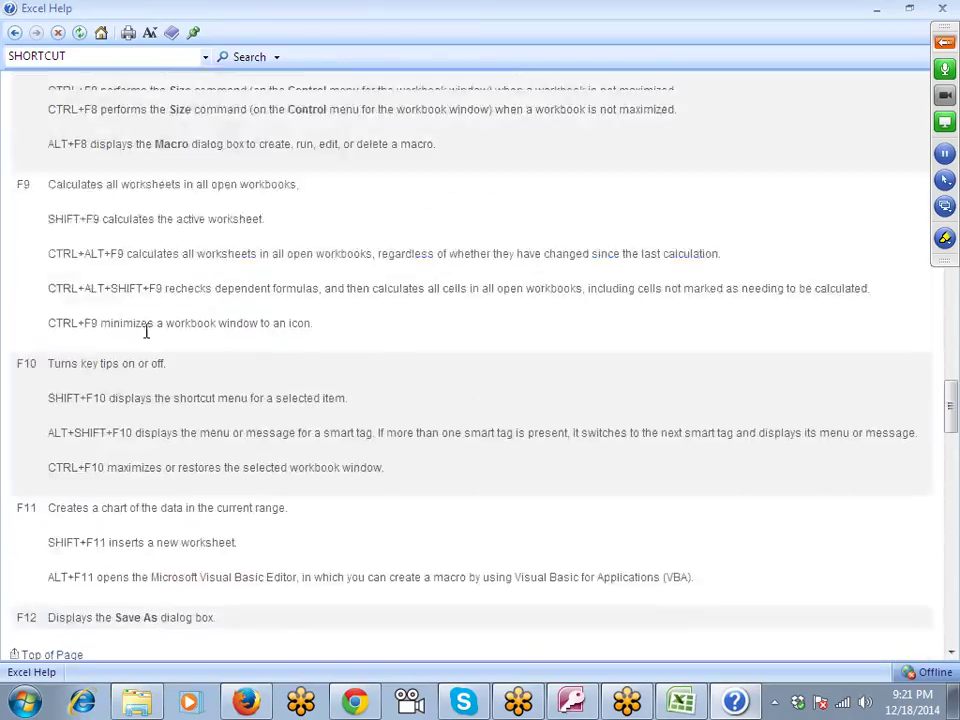
{"action": "scroll", "coordinate": [146, 336], "scroll_direction": "up", "scroll_amount": 7}
{"action": "scroll", "coordinate": [145, 338], "scroll_direction": "up", "scroll_amount": 10}
{"action": "scroll", "coordinate": [146, 332], "scroll_direction": "up", "scroll_amount": 7}
{"action": "scroll", "coordinate": [146, 332], "scroll_direction": "up", "scroll_amount": 7}
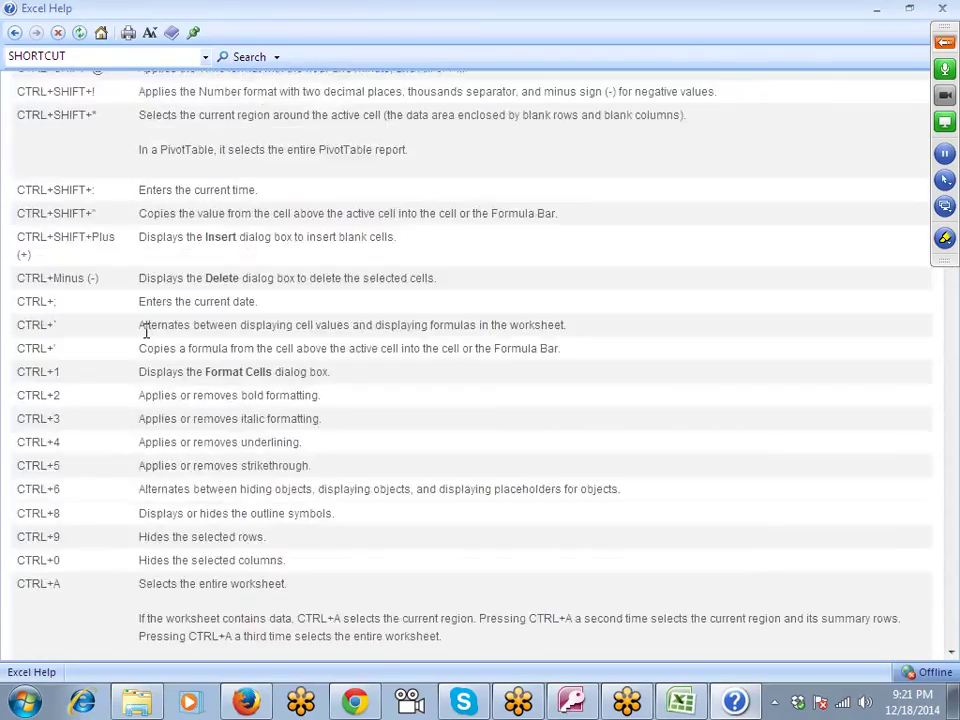
{"action": "scroll", "coordinate": [145, 330], "scroll_direction": "up", "scroll_amount": 5}
{"action": "scroll", "coordinate": [145, 333], "scroll_direction": "up", "scroll_amount": 5}
{"action": "scroll", "coordinate": [145, 333], "scroll_direction": "down", "scroll_amount": 7}
{"action": "scroll", "coordinate": [145, 332], "scroll_direction": "down", "scroll_amount": 3}
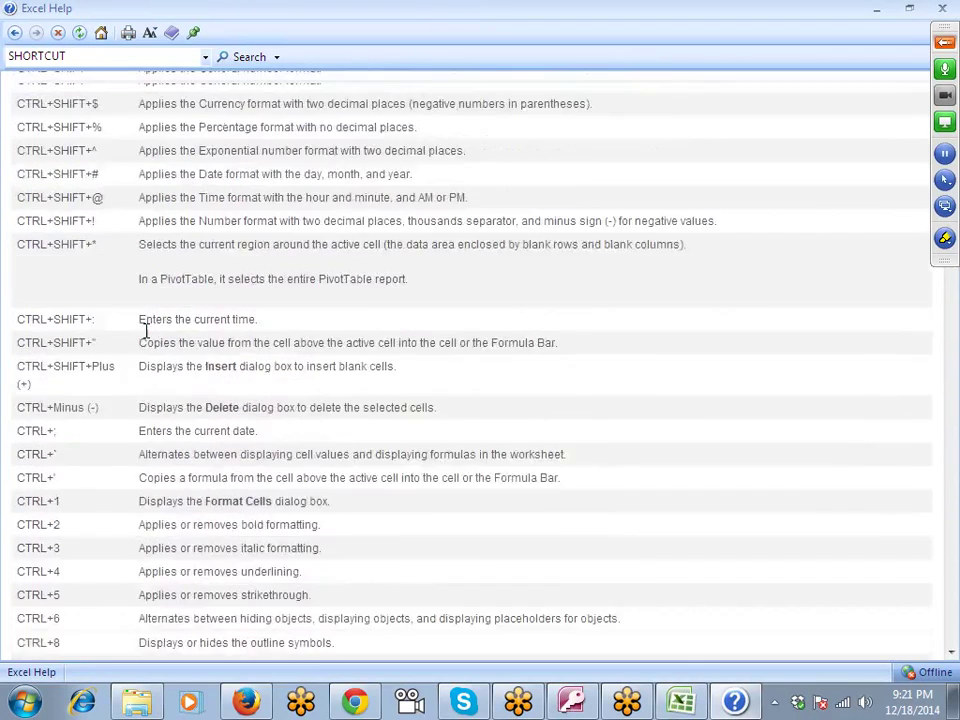
{"action": "scroll", "coordinate": [145, 331], "scroll_direction": "up", "scroll_amount": 5}
Step: Highlight words and whole descriptions in the CTRL table, like the Unhides rows and remove outline border
{"action": "double_click", "coordinate": [168, 308]}
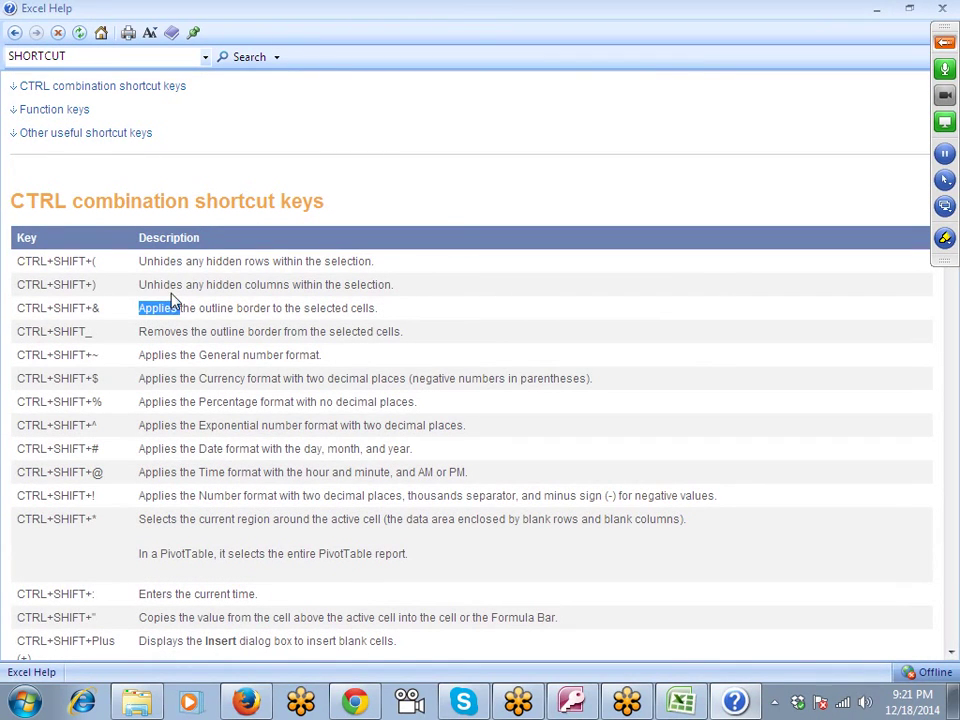
{"action": "left_click", "coordinate": [172, 288]}
{"action": "double_click", "coordinate": [172, 288]}
{"action": "left_click", "coordinate": [170, 263]}
{"action": "double_click", "coordinate": [178, 262]}
{"action": "triple_click", "coordinate": [184, 287]}
{"action": "left_click", "coordinate": [193, 307]}
{"action": "triple_click", "coordinate": [193, 331]}
Step: Scroll back up the table and close the Help window
{"action": "scroll", "coordinate": [193, 331], "scroll_direction": "down", "scroll_amount": 5}
{"action": "scroll", "coordinate": [195, 333], "scroll_direction": "down", "scroll_amount": 5}
{"action": "scroll", "coordinate": [196, 334], "scroll_direction": "up", "scroll_amount": 5}
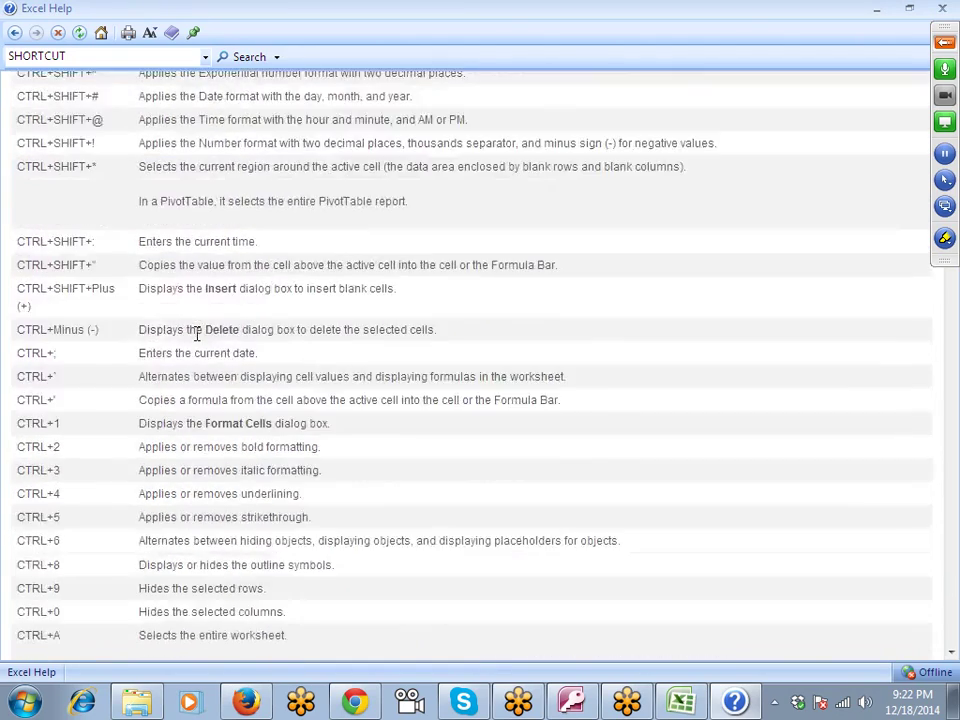
{"action": "scroll", "coordinate": [196, 335], "scroll_direction": "up", "scroll_amount": 5}
{"action": "scroll", "coordinate": [198, 340], "scroll_direction": "up", "scroll_amount": 3}
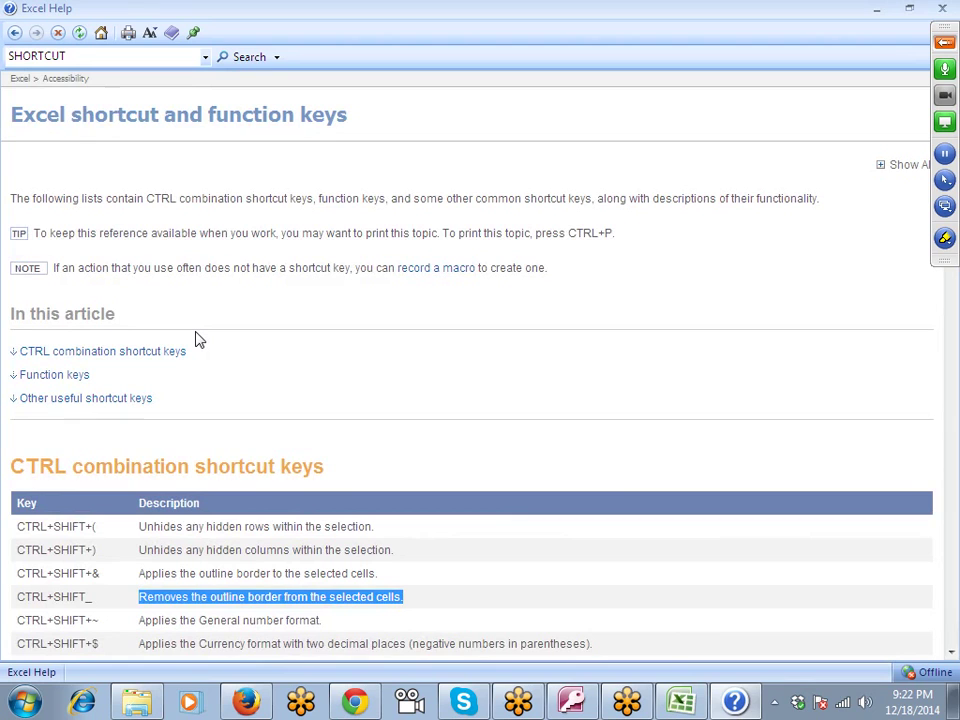
{"action": "left_click", "coordinate": [940, 10]}
Step: Select J3, reopen Help, search 'shortcut' and scroll the shortcut article to the CTRL combination table
{"action": "left_click", "coordinate": [601, 217]}
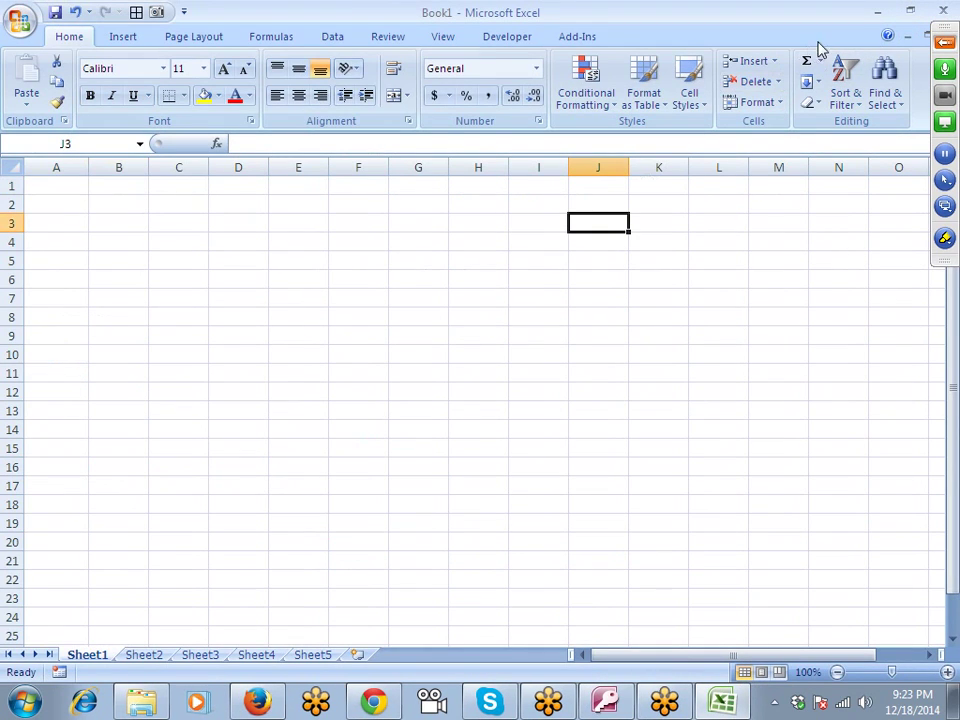
{"action": "left_click", "coordinate": [889, 38]}
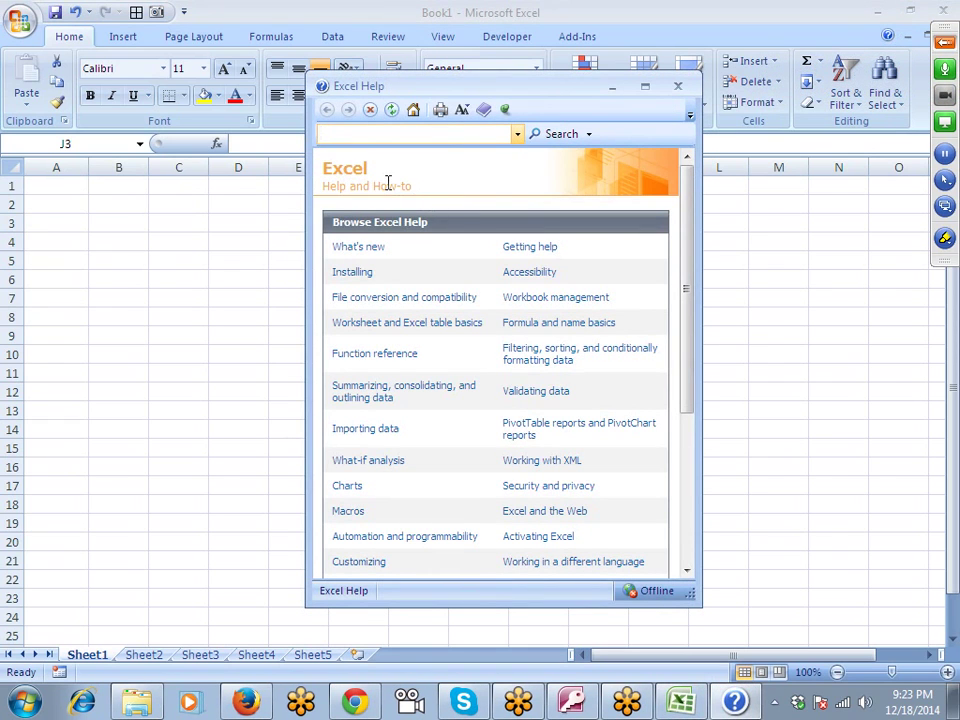
{"action": "type", "text": "s"}
{"action": "type", "text": "ho"}
{"action": "type", "text": "rtcut"}
{"action": "key", "text": "Return"}
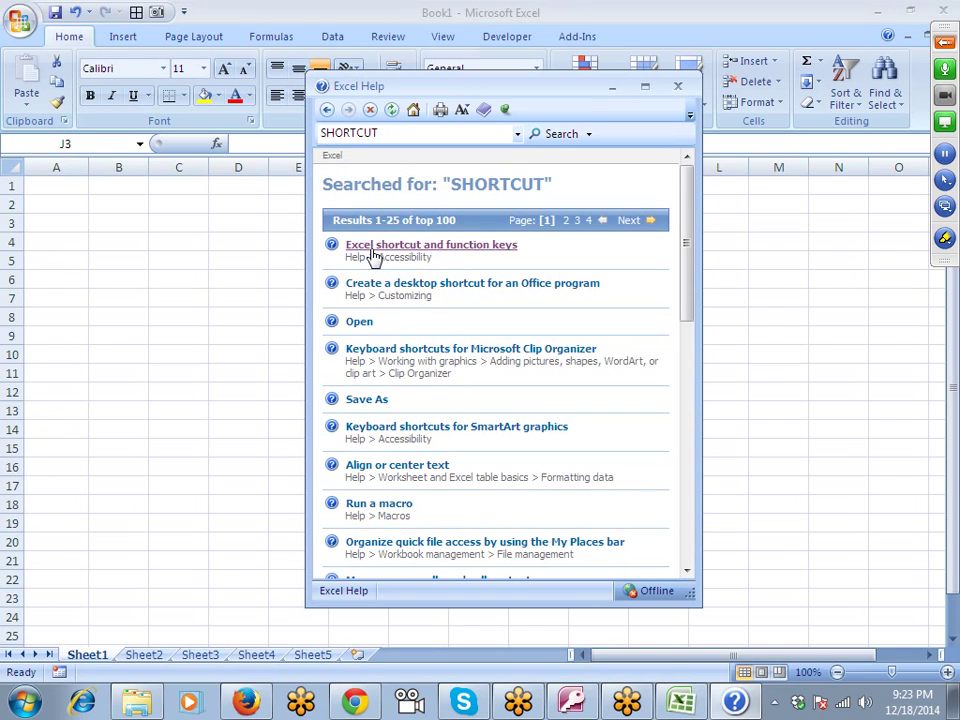
{"action": "left_click", "coordinate": [372, 256]}
{"action": "scroll", "coordinate": [407, 250], "scroll_direction": "down", "scroll_amount": 3}
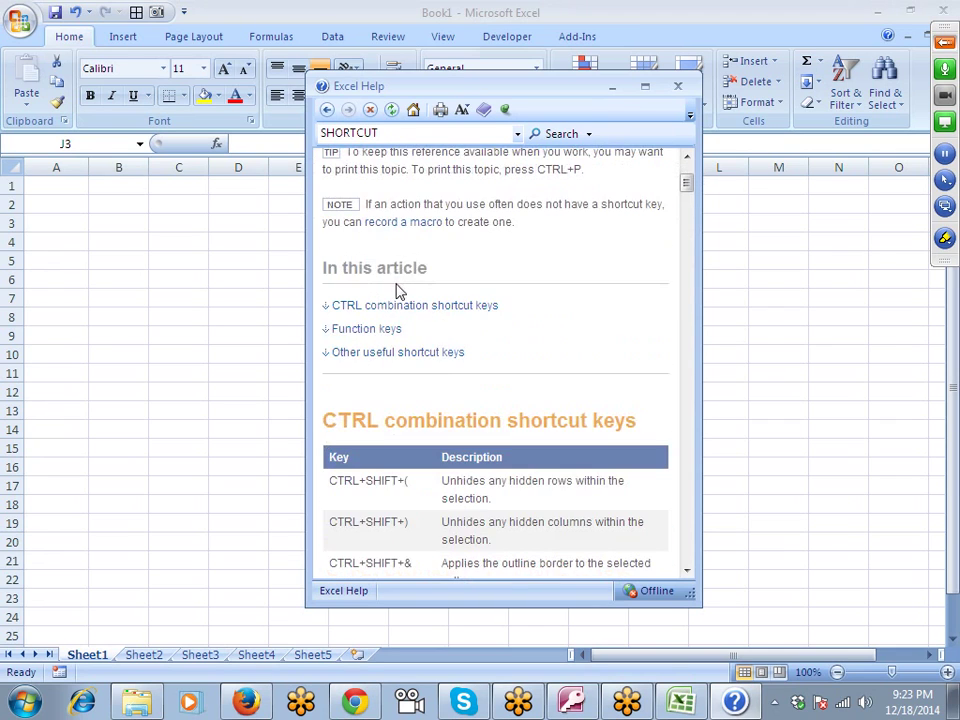
{"action": "scroll", "coordinate": [396, 289], "scroll_direction": "down", "scroll_amount": 3}
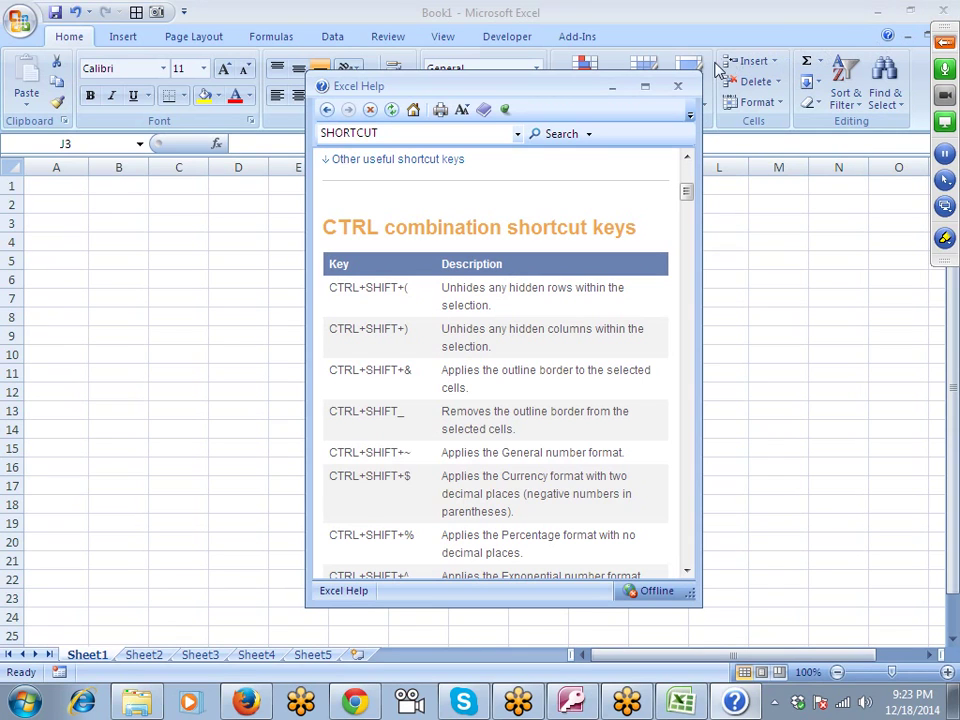
Step: Close the Excel Help window to bring Book1 back to the front
{"action": "left_click", "coordinate": [680, 90]}
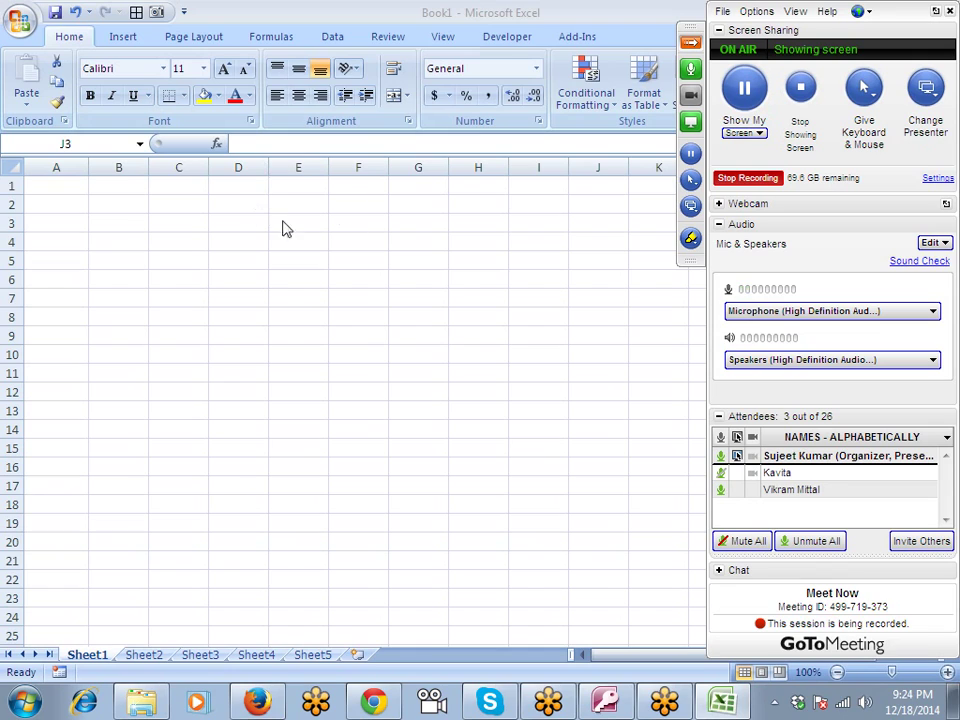
Step: Select a block of cells from D3 and collapse the GoToMeeting control panel
{"action": "mouse_move", "coordinate": [238, 226]}
{"action": "left_mouse_down"}
{"action": "mouse_move", "coordinate": [333, 318]}
{"action": "mouse_move", "coordinate": [392, 345]}
{"action": "left_mouse_up"}
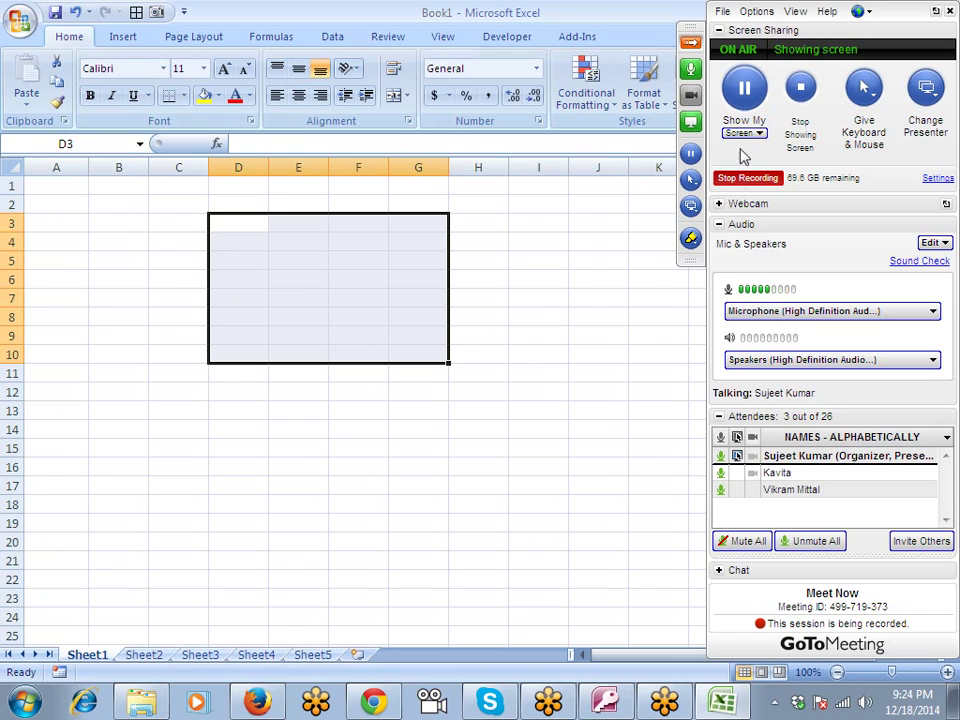
{"action": "left_click", "coordinate": [690, 42]}
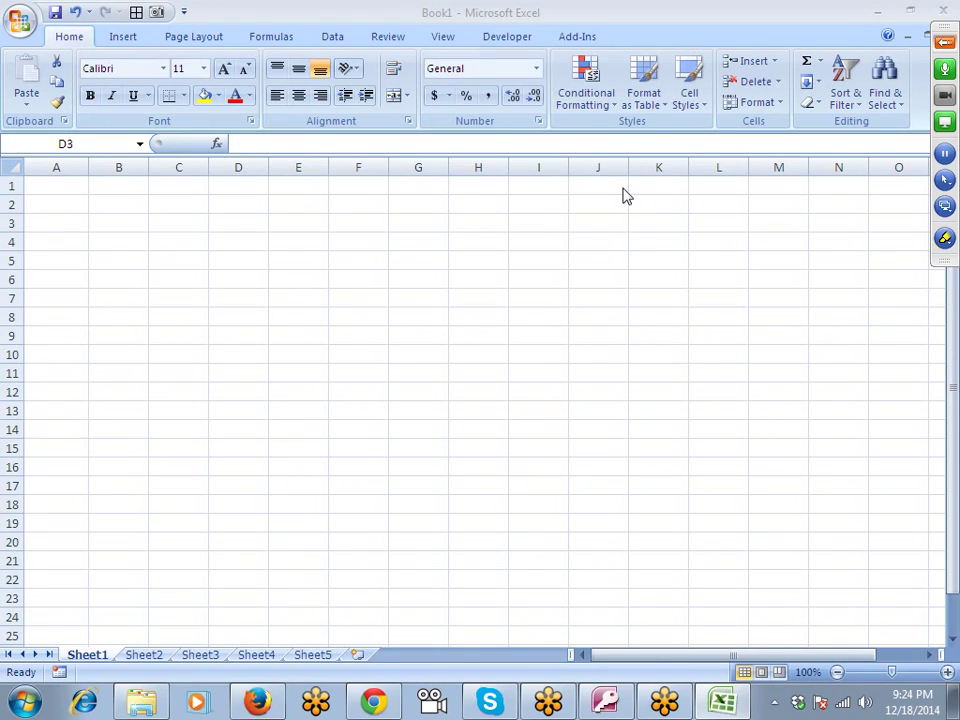
Step: Extend the selection to D3:G10 and apply a dark grey fill using Alt, H, H
{"action": "key", "text": "shift+Right"}
{"action": "key", "text": "shift+Right"}
{"action": "key", "text": "shift+Right"}
{"action": "key", "text": "shift+Down"}
{"action": "key", "text": "shift+Down"}
{"action": "key", "text": "shift+Down"}
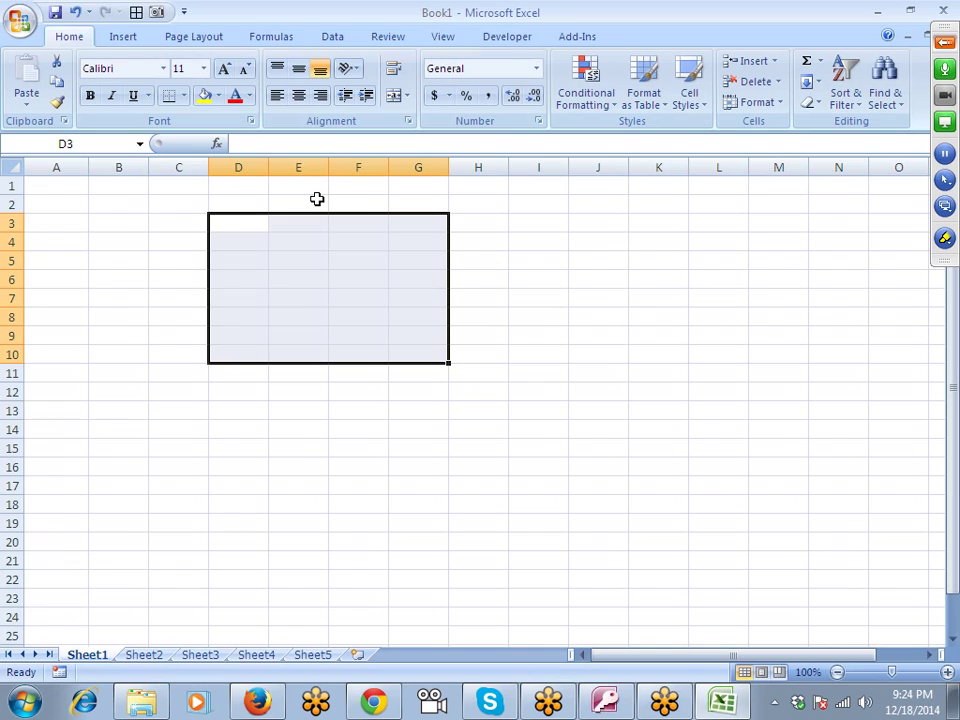
{"action": "key", "text": "alt"}
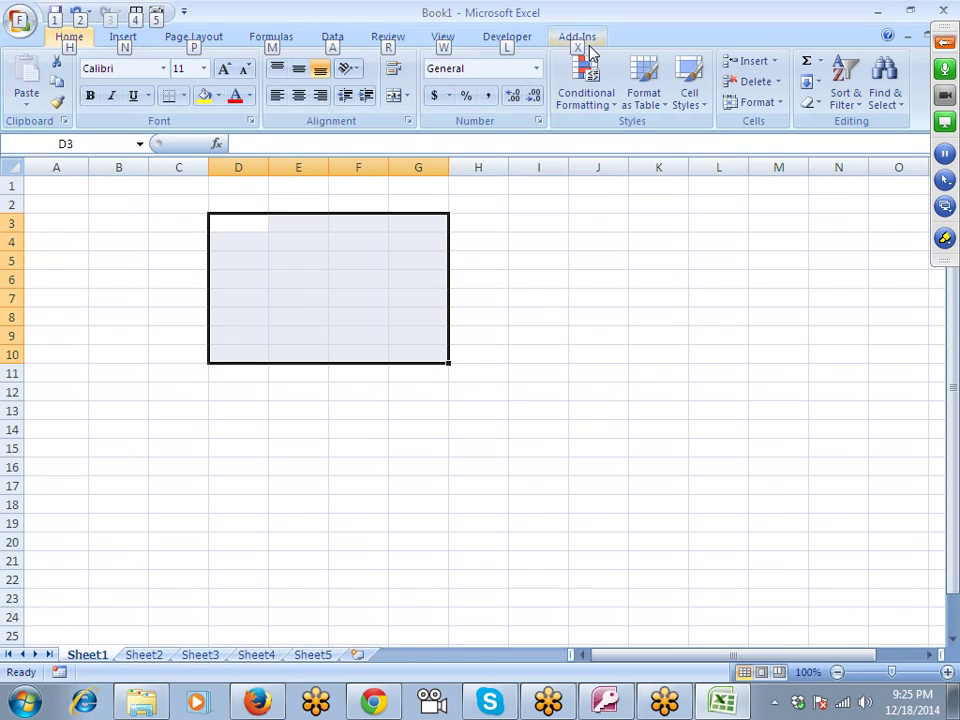
{"action": "key", "text": "h"}
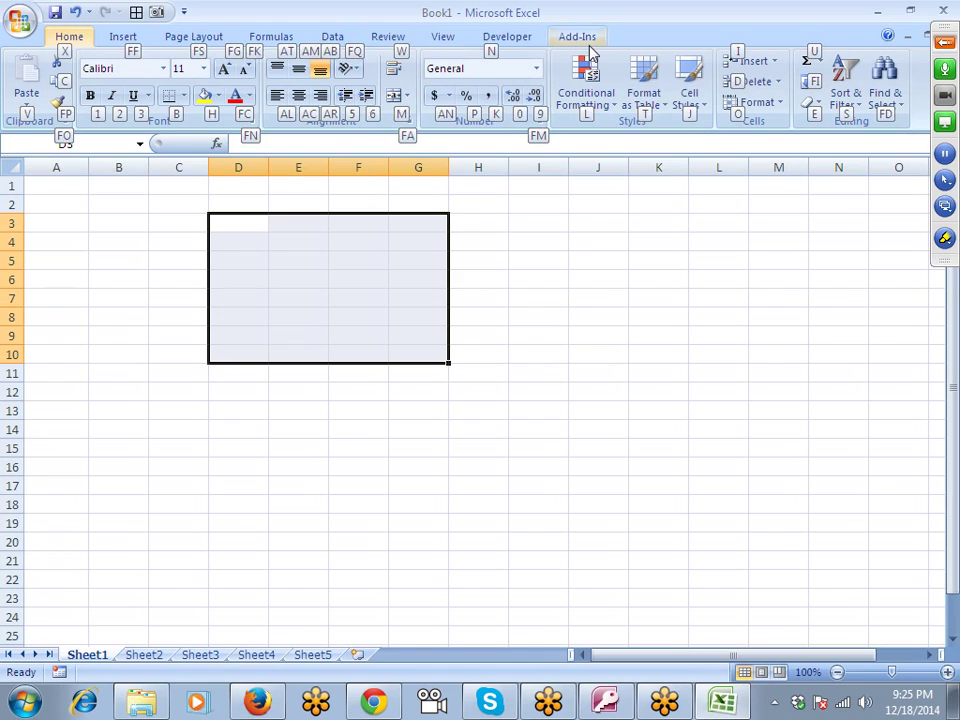
{"action": "key", "text": "h"}
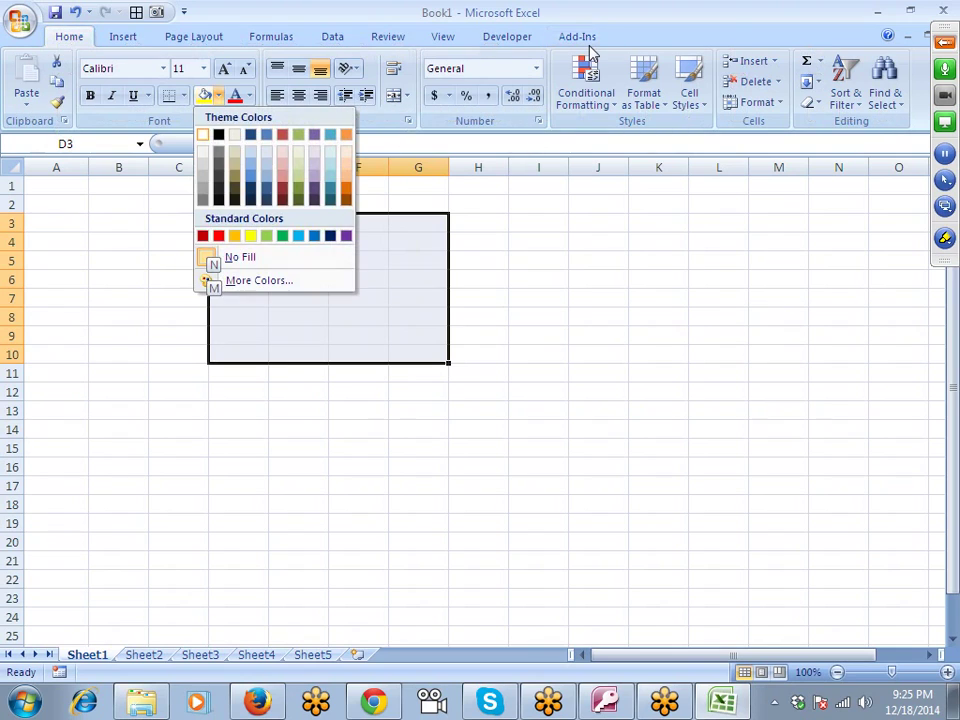
{"action": "key", "text": "Down"}
{"action": "key", "text": "Down"}
{"action": "key", "text": "Down"}
{"action": "key", "text": "Down"}
{"action": "key", "text": "Down"}
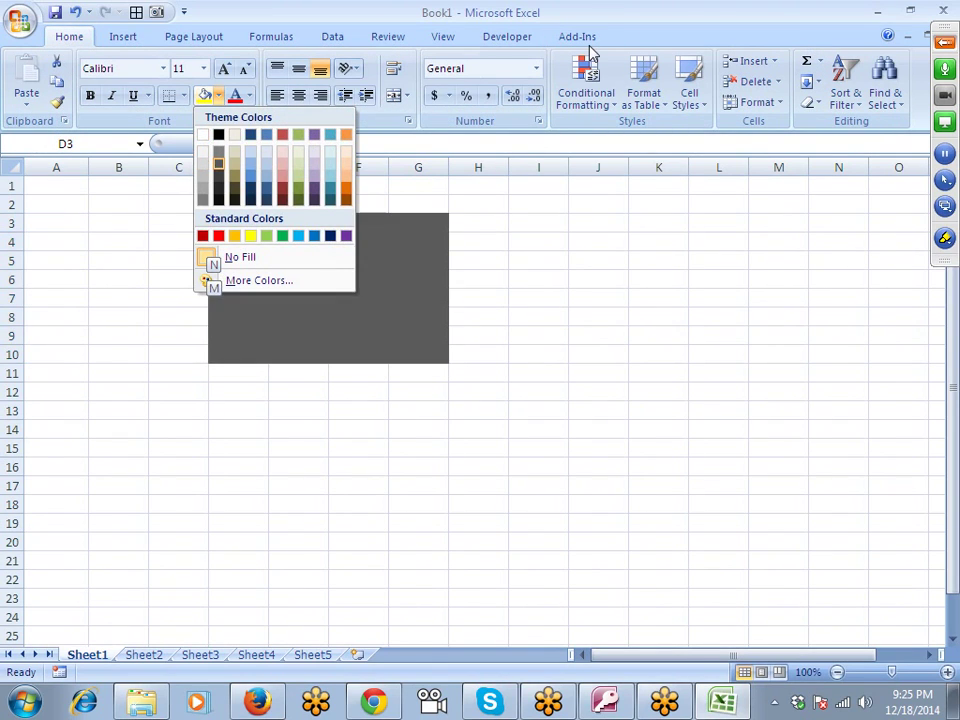
{"action": "key", "text": "Return"}
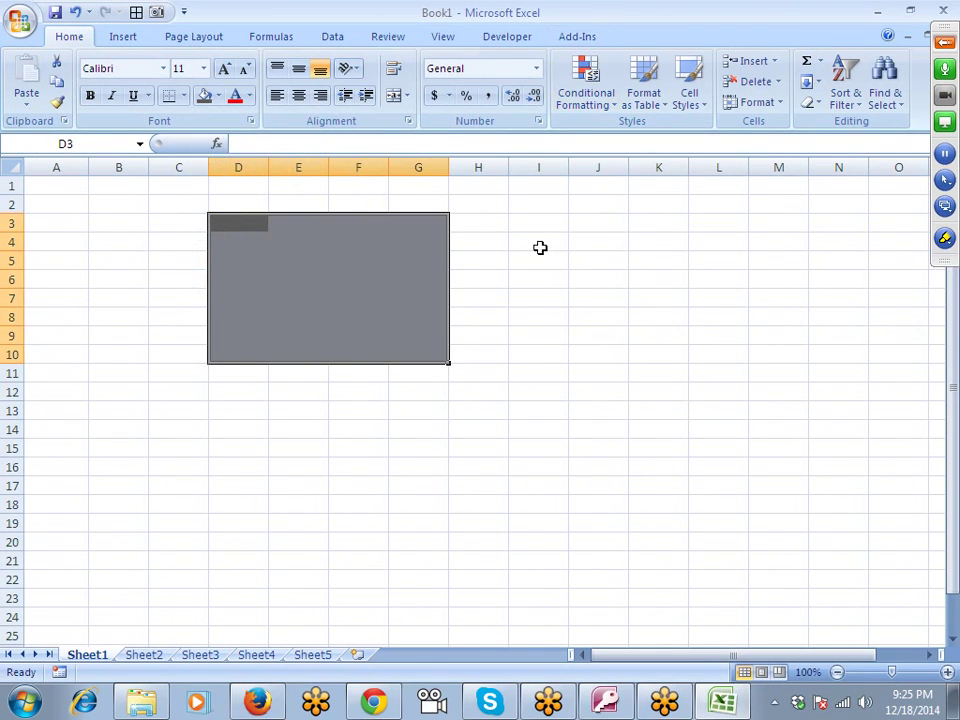
{"action": "left_click_drag", "start_coordinate": [540, 246], "coordinate": [694, 386]}
Step: Give I4:L12 All Borders with Alt, H, B, A
{"action": "key", "text": "alt"}
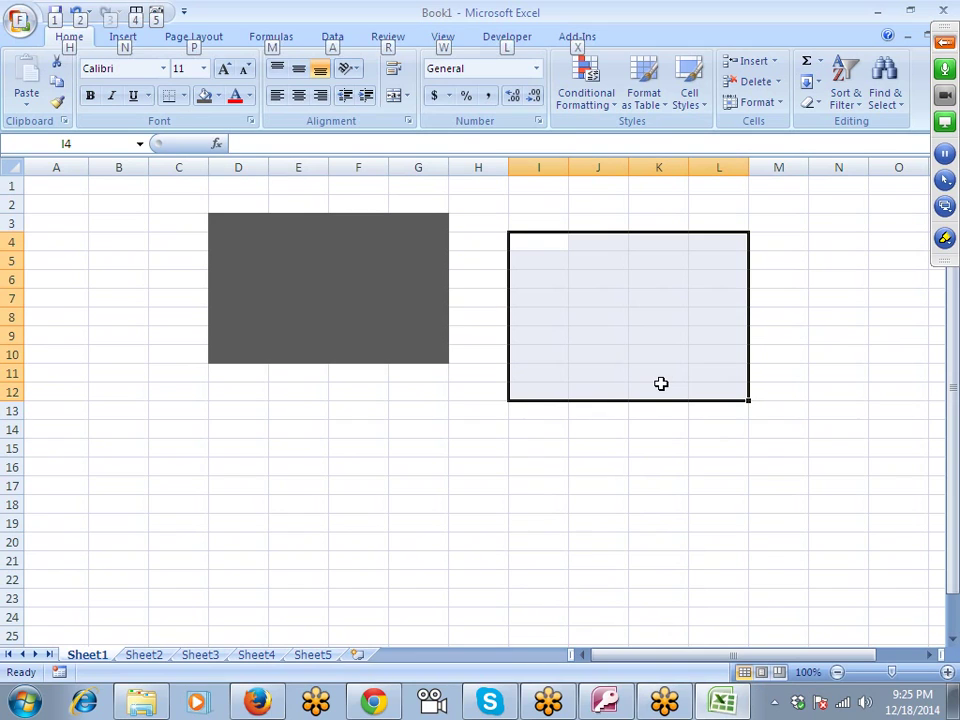
{"action": "key", "text": "h"}
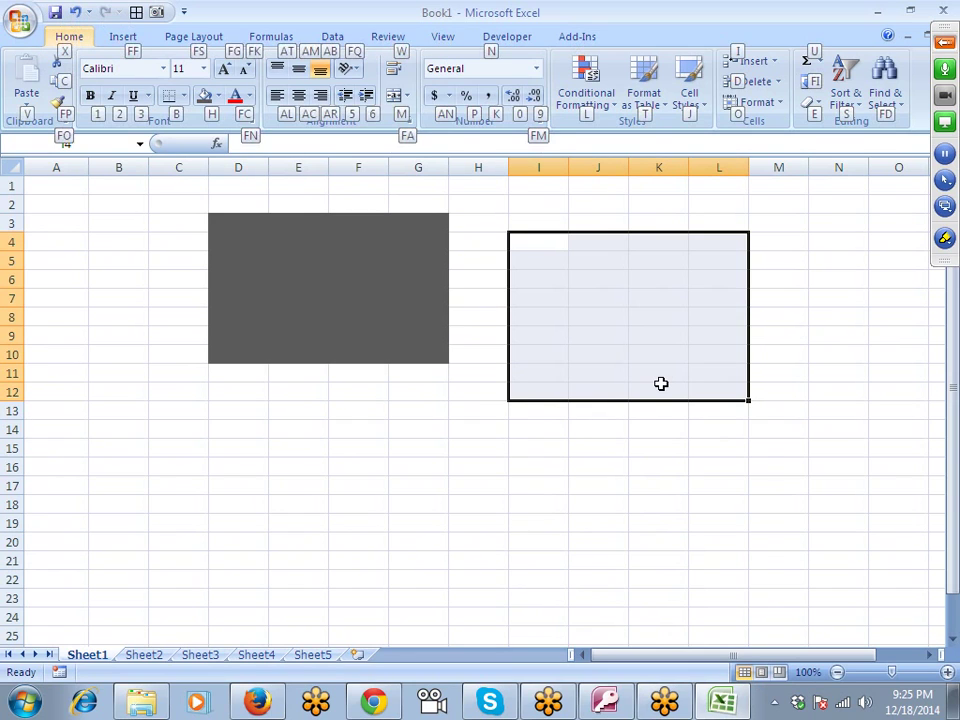
{"action": "key", "text": "b"}
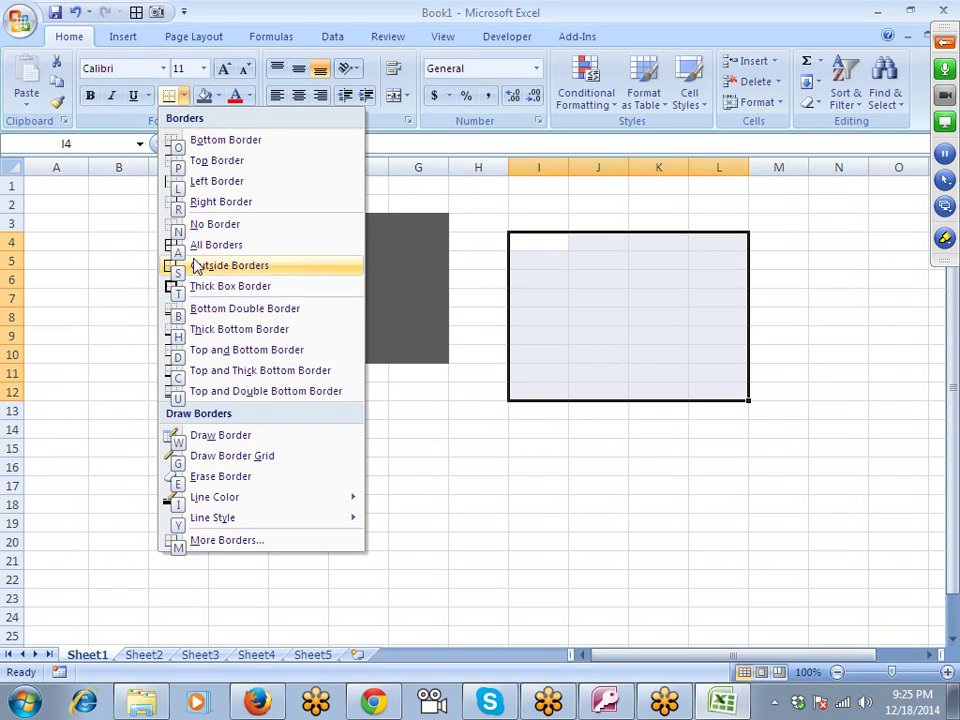
{"action": "key", "text": "a"}
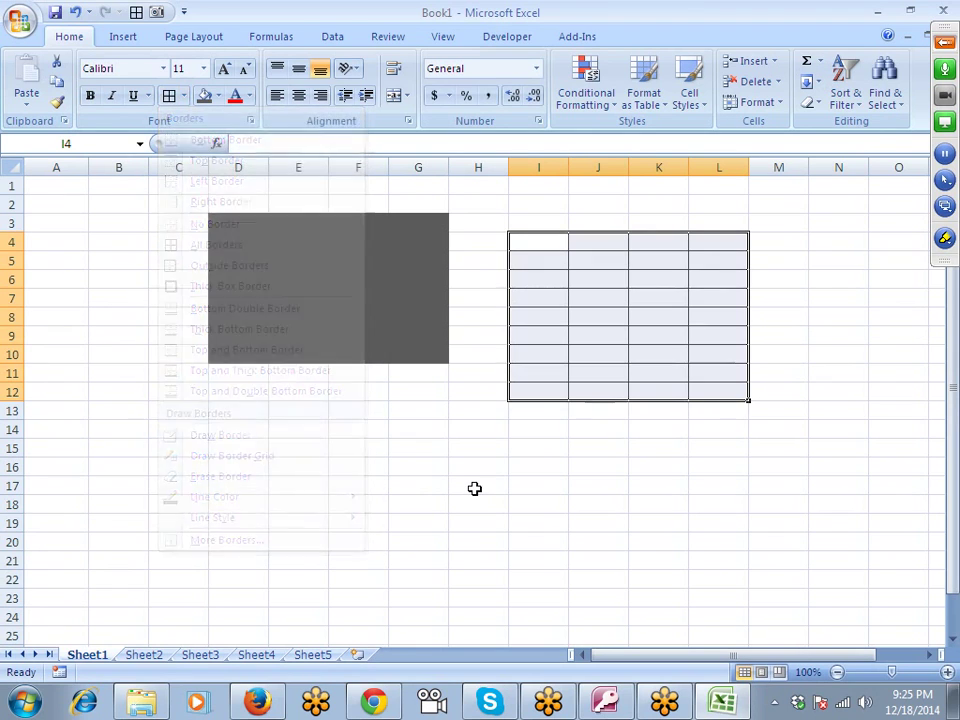
Step: Select E15:J25 and apply All Borders to it as well
{"action": "scroll", "coordinate": [420, 479], "scroll_direction": "down", "scroll_amount": 2}
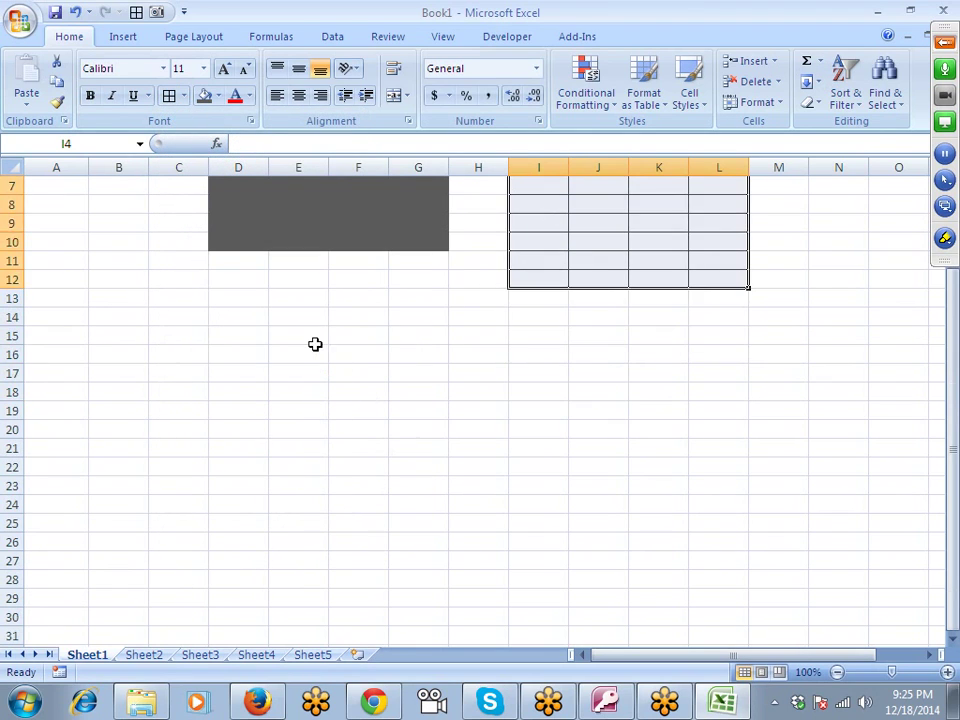
{"action": "left_click_drag", "start_coordinate": [315, 343], "coordinate": [572, 516]}
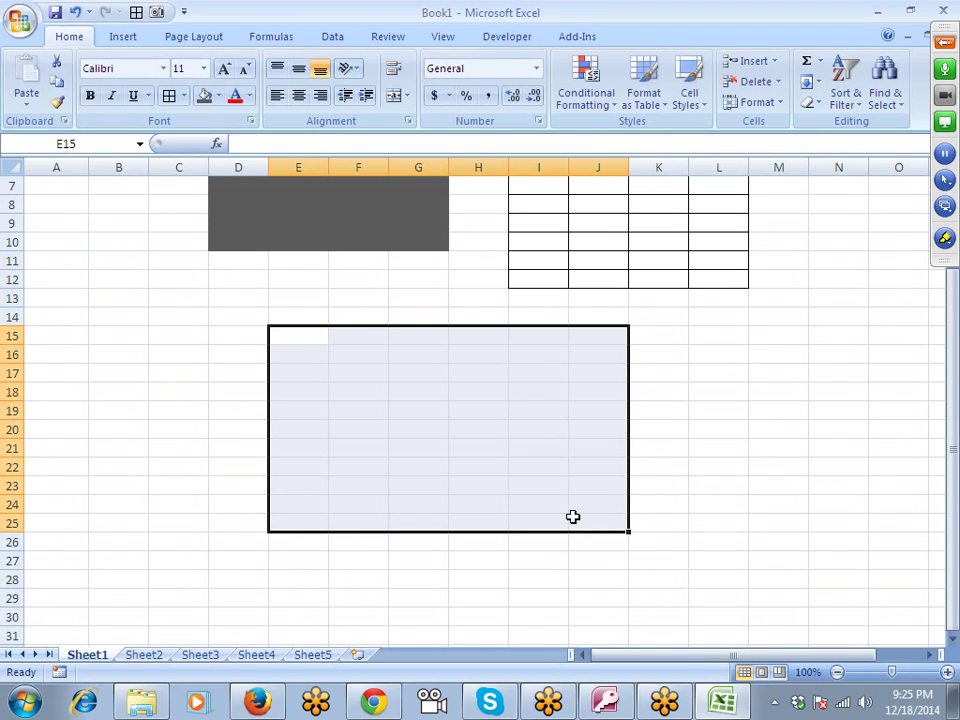
{"action": "key", "text": "alt"}
{"action": "key", "text": "h"}
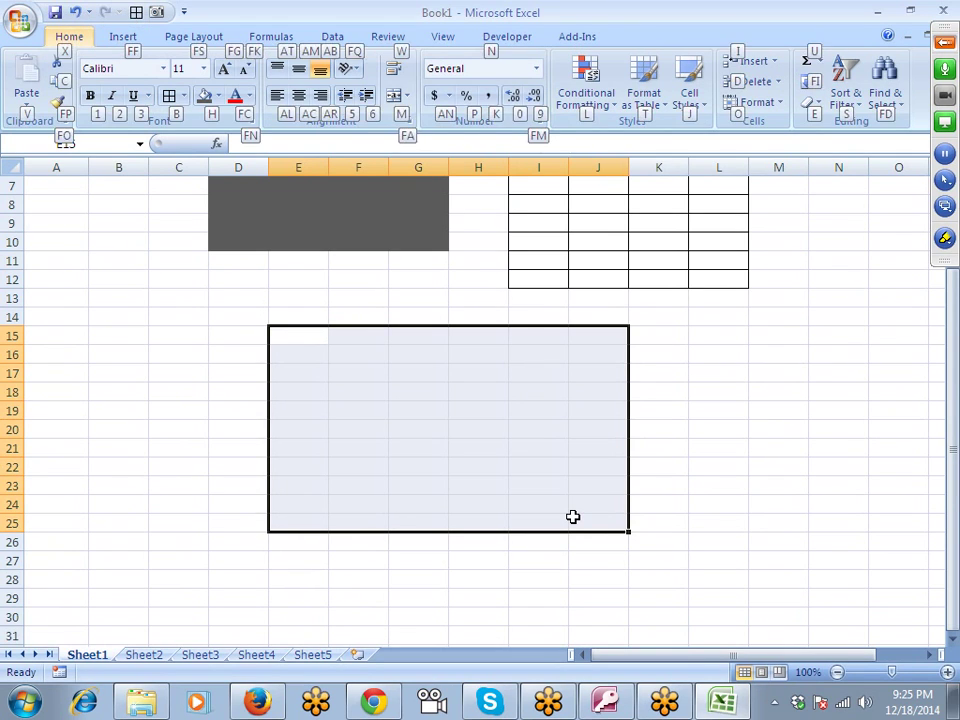
{"action": "key", "text": "a"}
{"action": "key", "text": "Escape"}
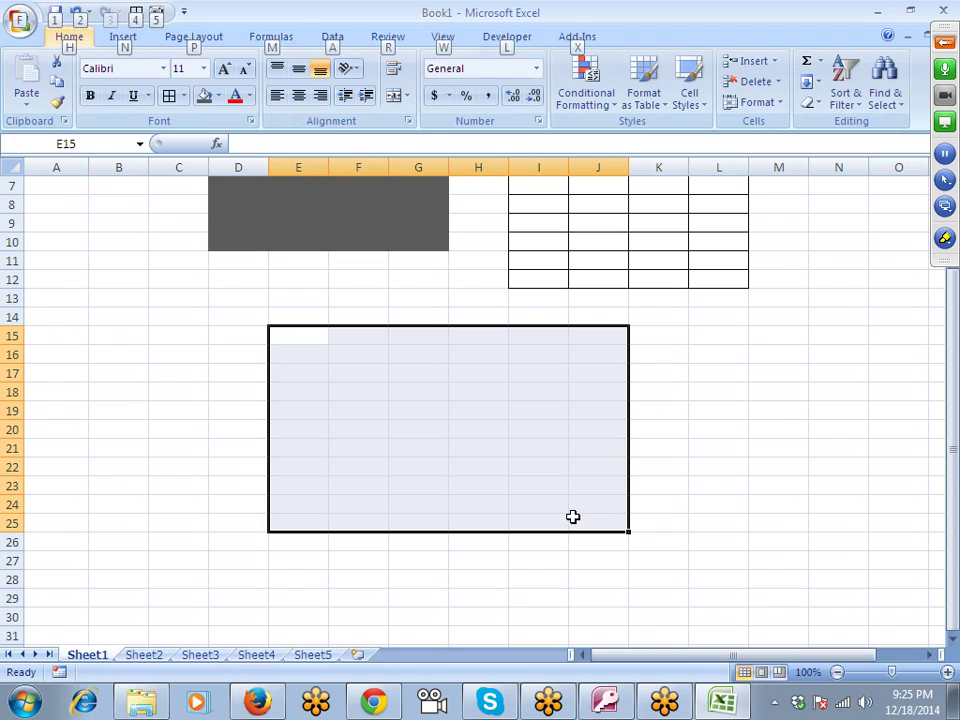
{"action": "key", "text": "h"}
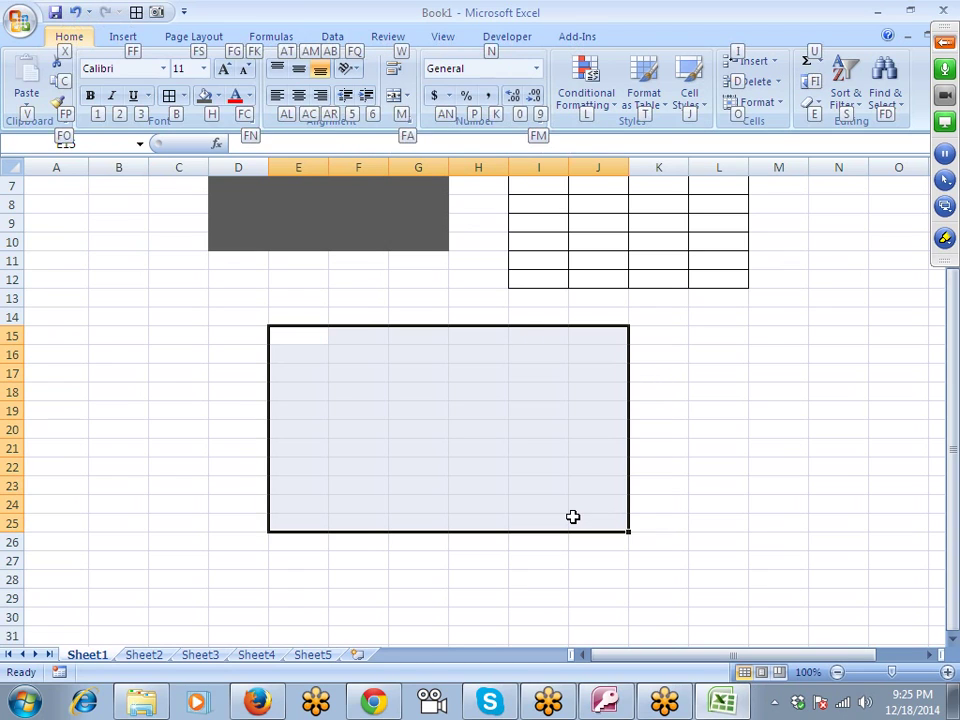
{"action": "key", "text": "b"}
{"action": "key", "text": "a"}
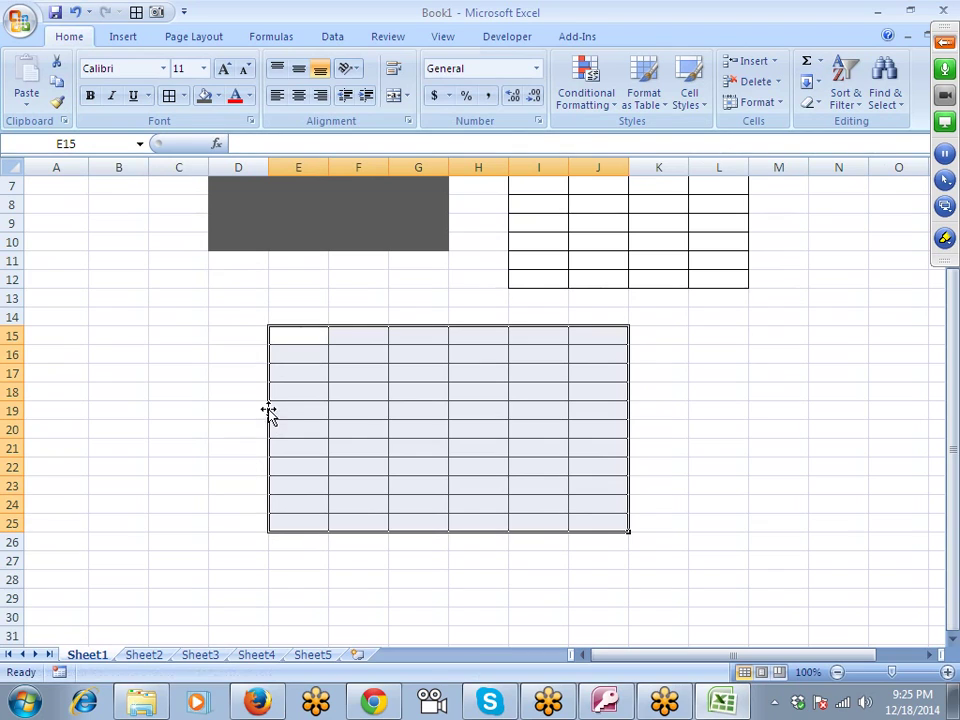
{"action": "scroll", "coordinate": [208, 431], "scroll_direction": "up", "scroll_amount": 2}
{"action": "scroll", "coordinate": [212, 450], "scroll_direction": "down", "scroll_amount": 5}
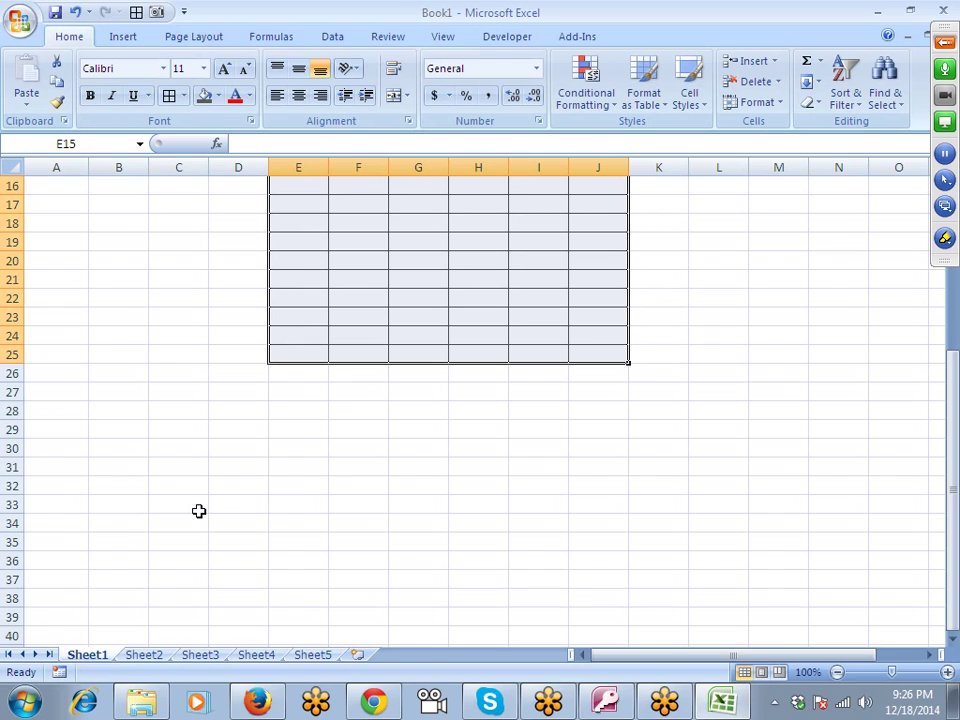
{"action": "scroll", "coordinate": [195, 529], "scroll_direction": "up", "scroll_amount": 4}
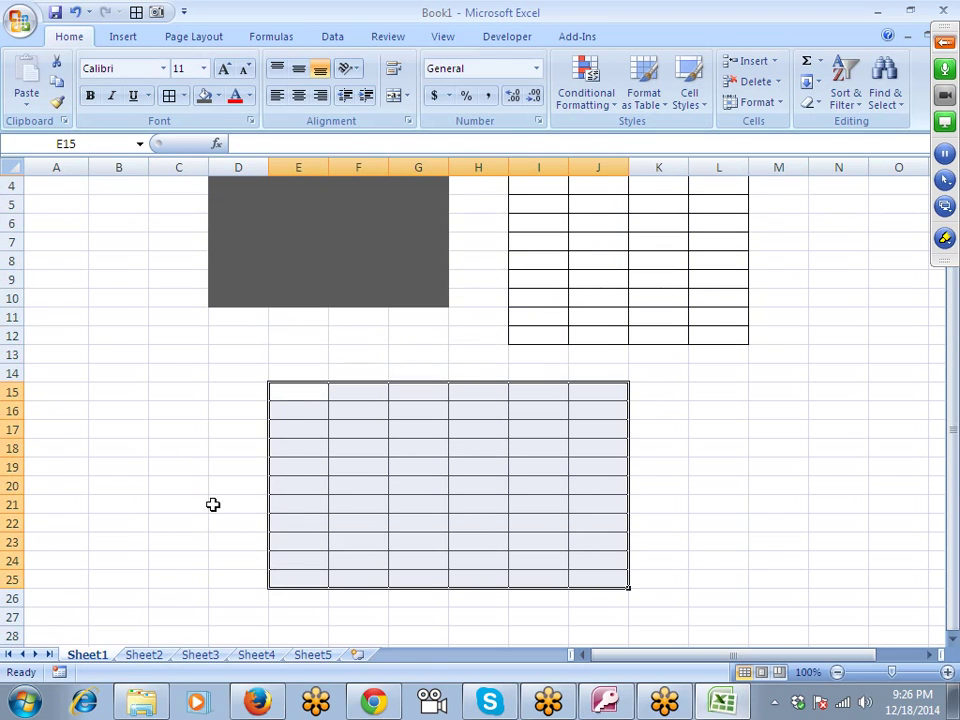
{"action": "scroll", "coordinate": [212, 506], "scroll_direction": "down", "scroll_amount": 2}
{"action": "scroll", "coordinate": [148, 660], "scroll_direction": "up", "scroll_amount": 2}
{"action": "scroll", "coordinate": [148, 668], "scroll_direction": "up", "scroll_amount": 1}
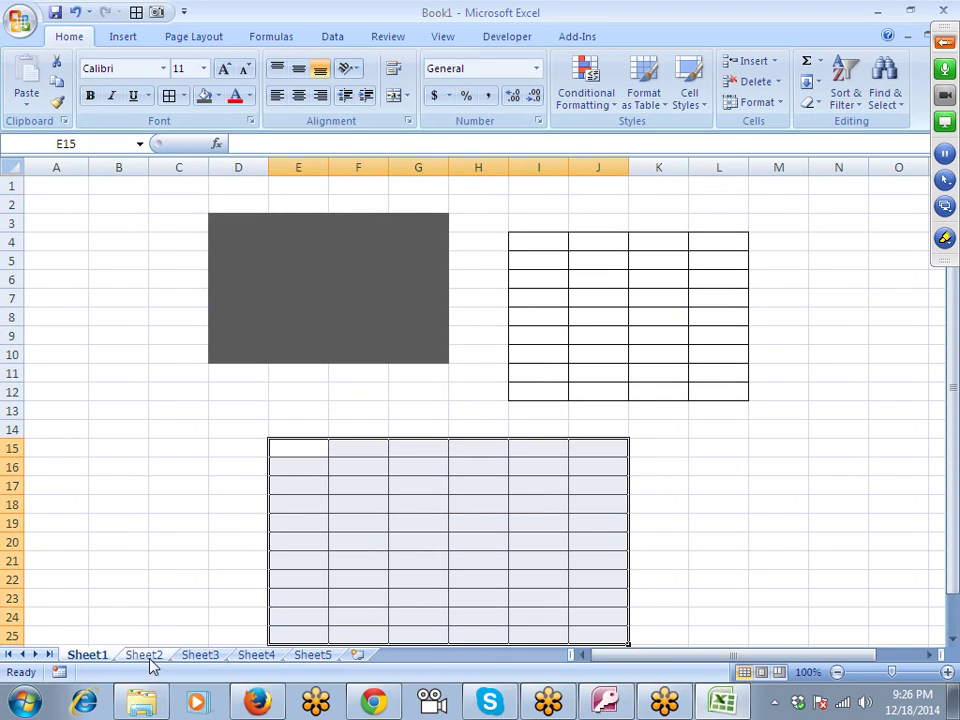
Step: Switch to Sheet2, try a few range selections, and end with cell F3 selected
{"action": "left_click", "coordinate": [143, 654]}
{"action": "left_click_drag", "start_coordinate": [169, 208], "coordinate": [326, 373]}
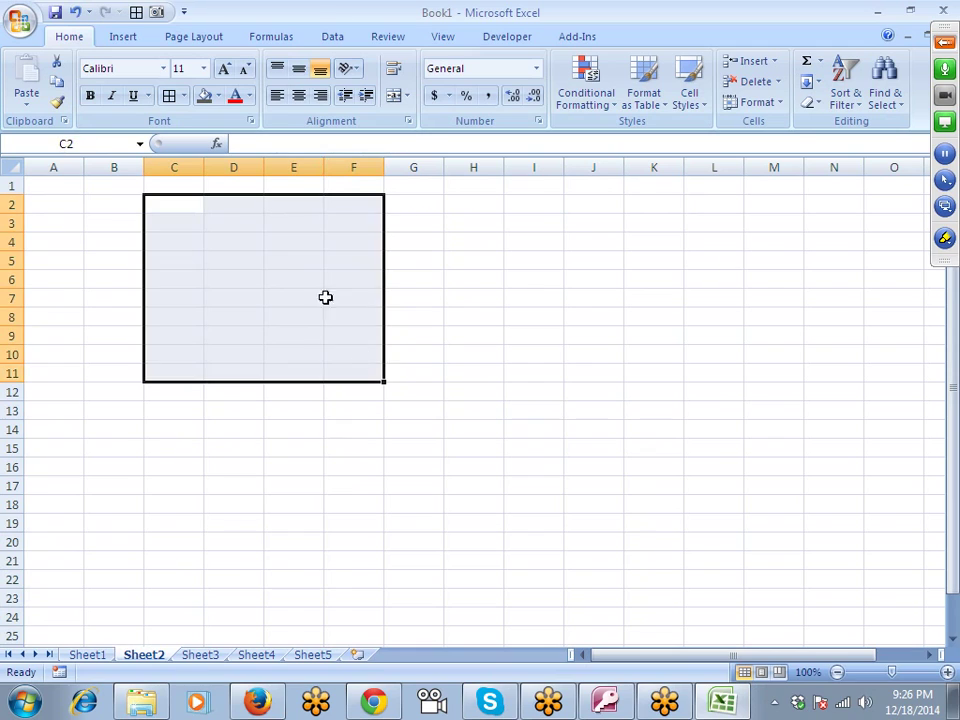
{"action": "left_click", "coordinate": [287, 258]}
{"action": "mouse_move", "coordinate": [230, 205]}
{"action": "left_mouse_down"}
{"action": "mouse_move", "coordinate": [336, 317]}
{"action": "mouse_move", "coordinate": [385, 347]}
{"action": "left_mouse_up"}
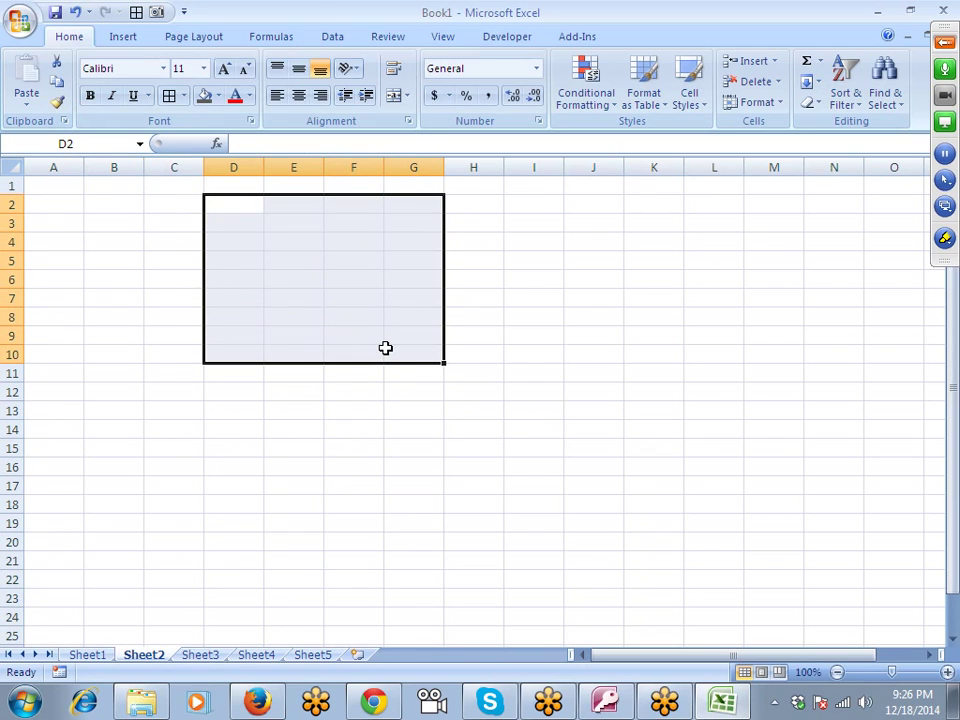
{"action": "key", "text": "alt"}
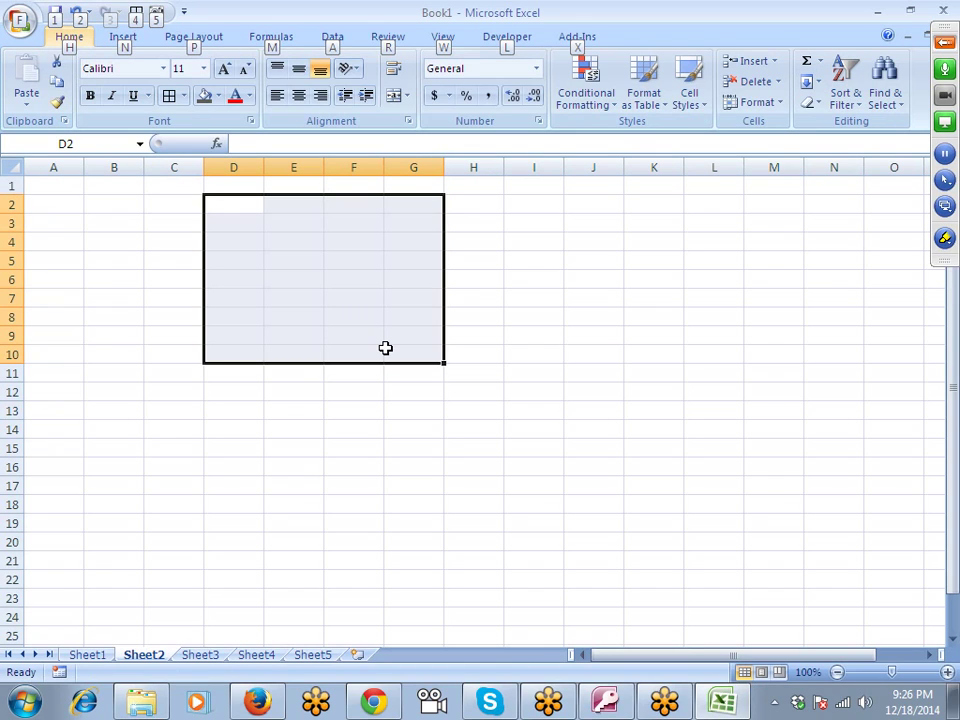
{"action": "left_click", "coordinate": [321, 261]}
{"action": "left_click", "coordinate": [340, 221]}
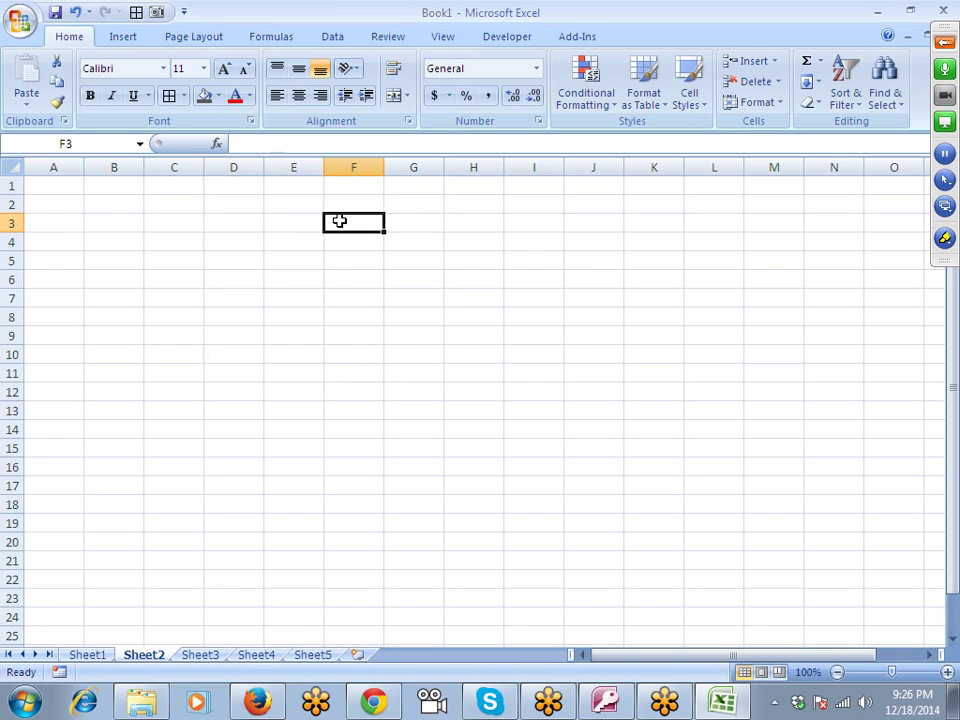
Step: Open Format Cells for F3 and pick the Currency category (2 decimal places, $)
{"action": "right_click", "coordinate": [340, 222]}
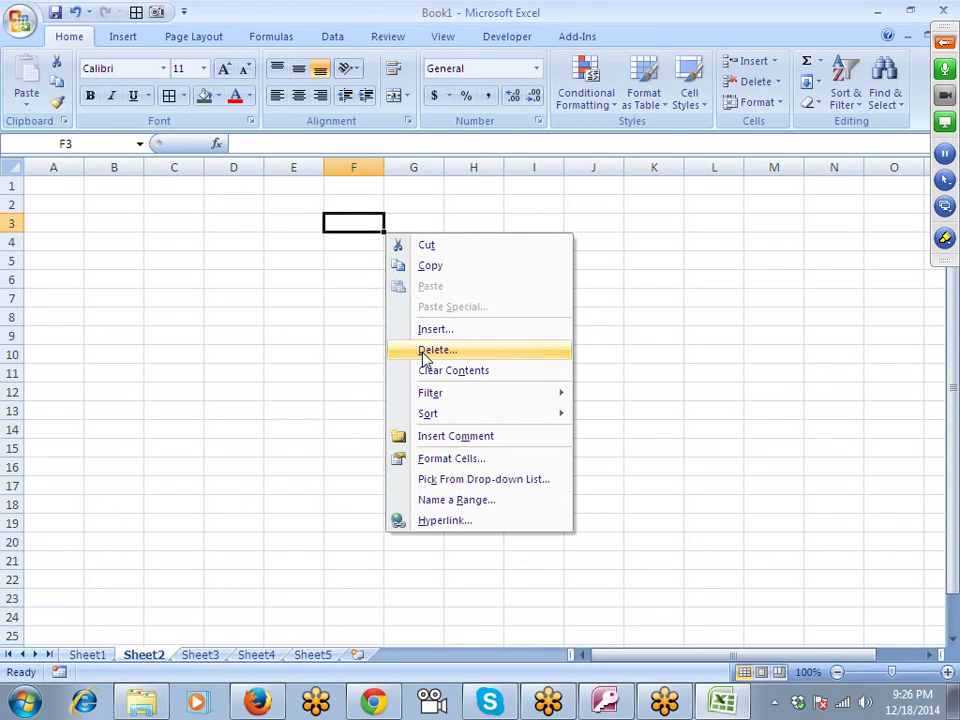
{"action": "key", "text": "f"}
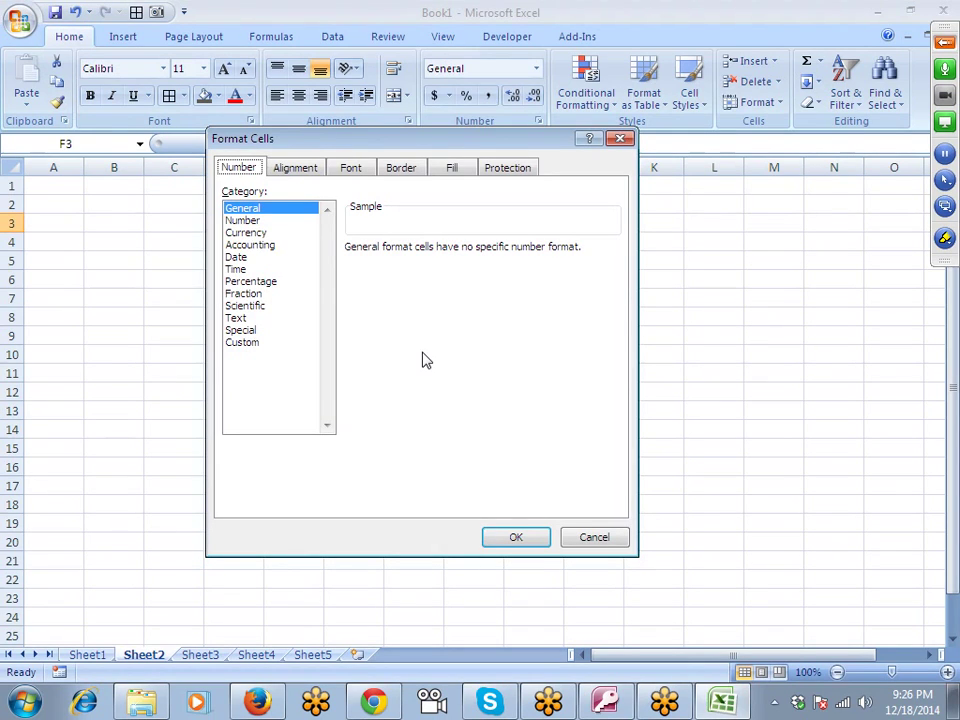
{"action": "key", "text": "Tab"}
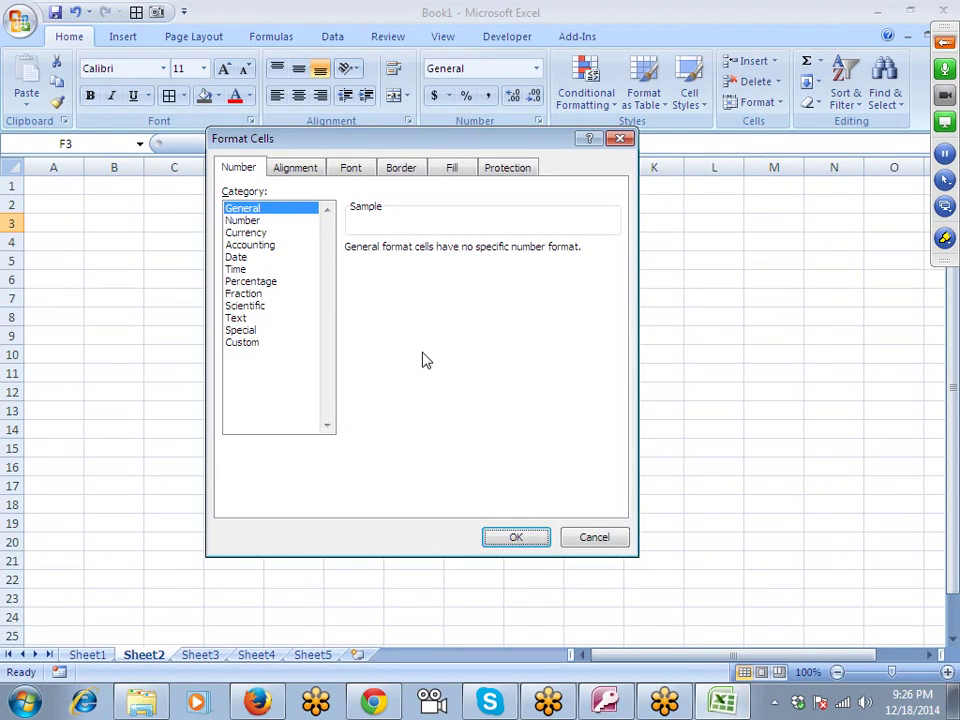
{"action": "key", "text": "shift+Tab"}
{"action": "key", "text": "Down"}
{"action": "key", "text": "Down"}
{"action": "key", "text": "Down"}
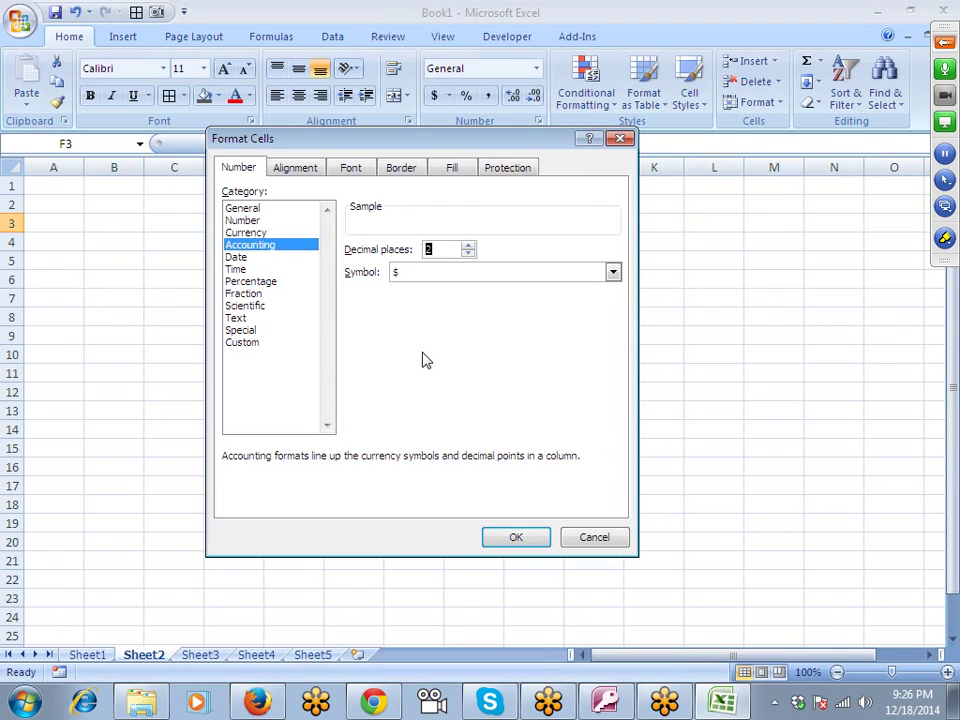
{"action": "key", "text": "Tab"}
{"action": "key", "text": "Tab"}
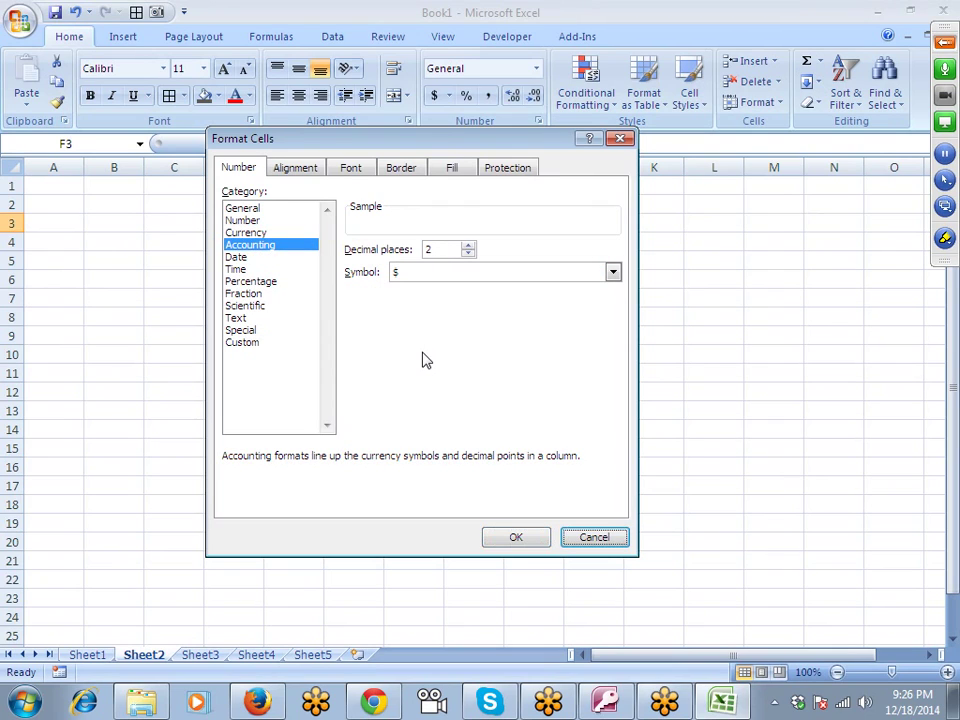
{"action": "key", "text": "Tab"}
{"action": "key", "text": "Tab"}
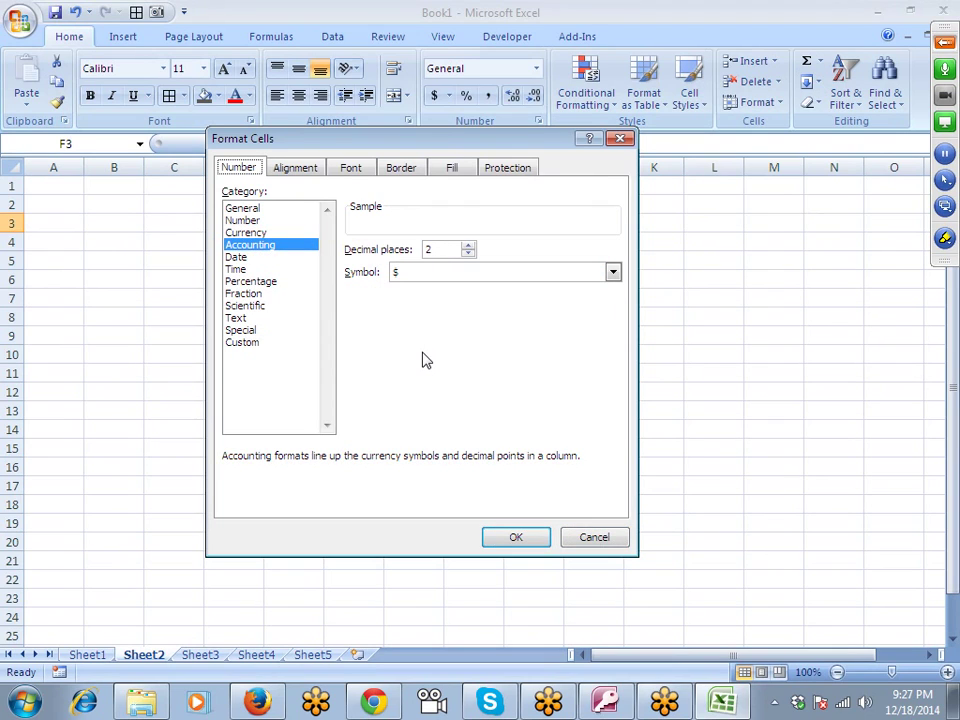
{"action": "key", "text": "Up"}
{"action": "key", "text": "Down"}
{"action": "key", "text": "Up"}
{"action": "key", "text": "Down"}
{"action": "key", "text": "Up"}
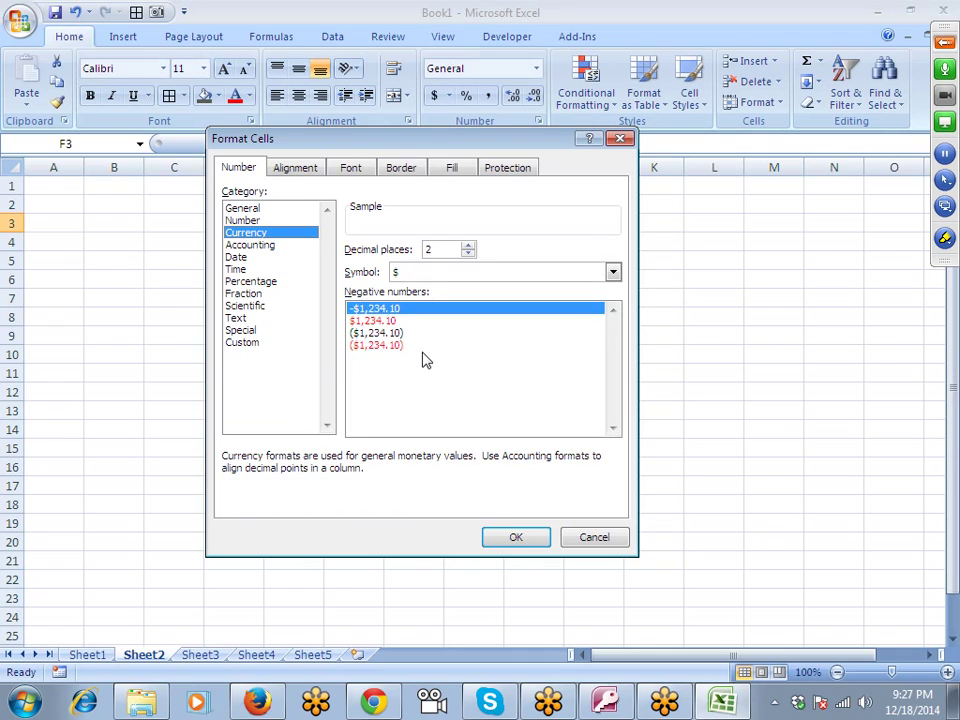
Step: On the Alignment tab, turn Shrink to fit on and back off, then move through Font to the Border tab
{"action": "key", "text": "ctrl+Tab"}
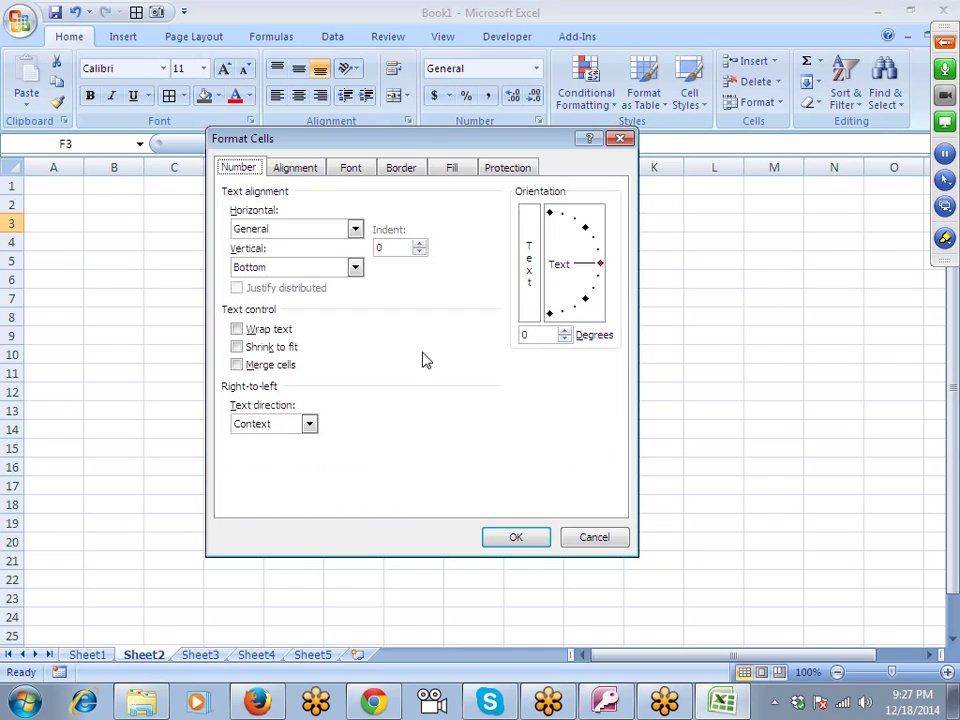
{"action": "key", "text": "Tab"}
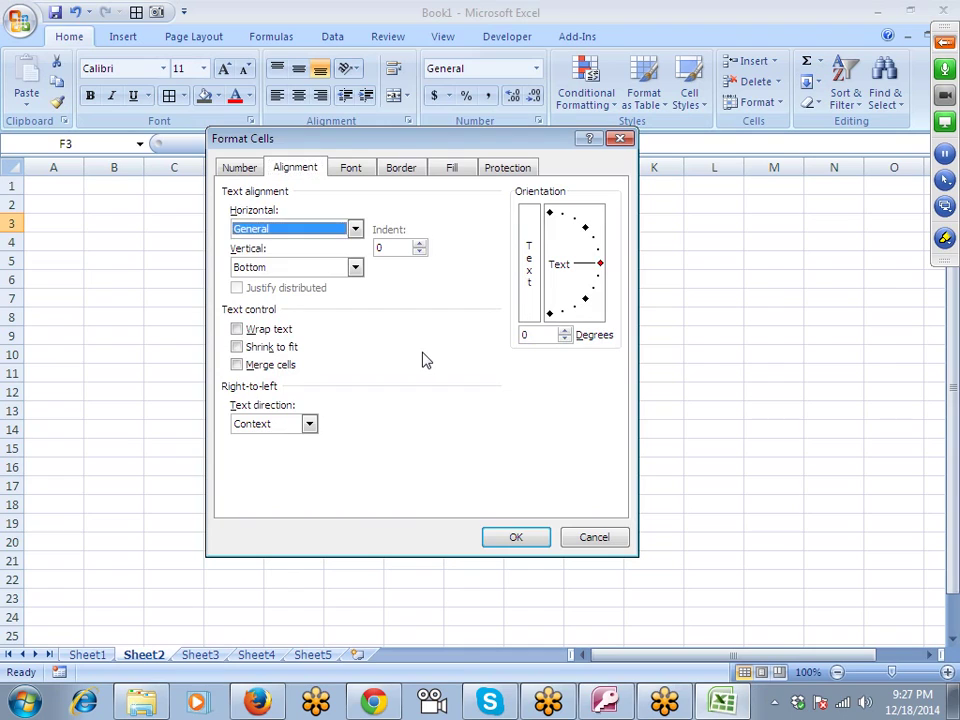
{"action": "key", "text": "Tab"}
{"action": "key", "text": "Tab"}
{"action": "key", "text": "Tab"}
{"action": "key", "text": "Tab"}
{"action": "key", "text": "Tab"}
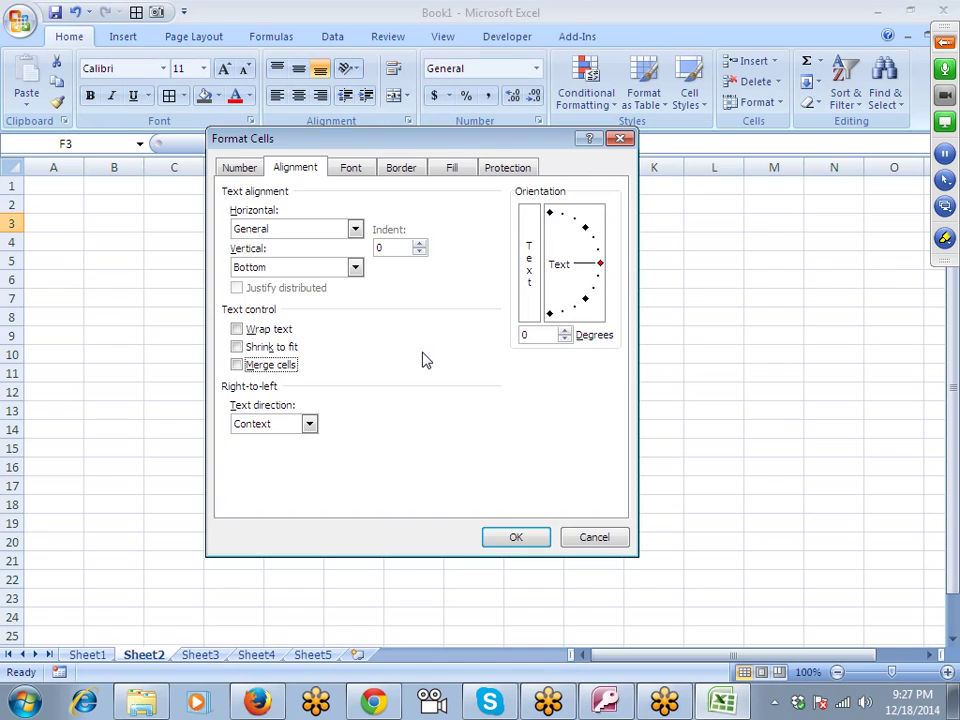
{"action": "key", "text": "alt+k"}
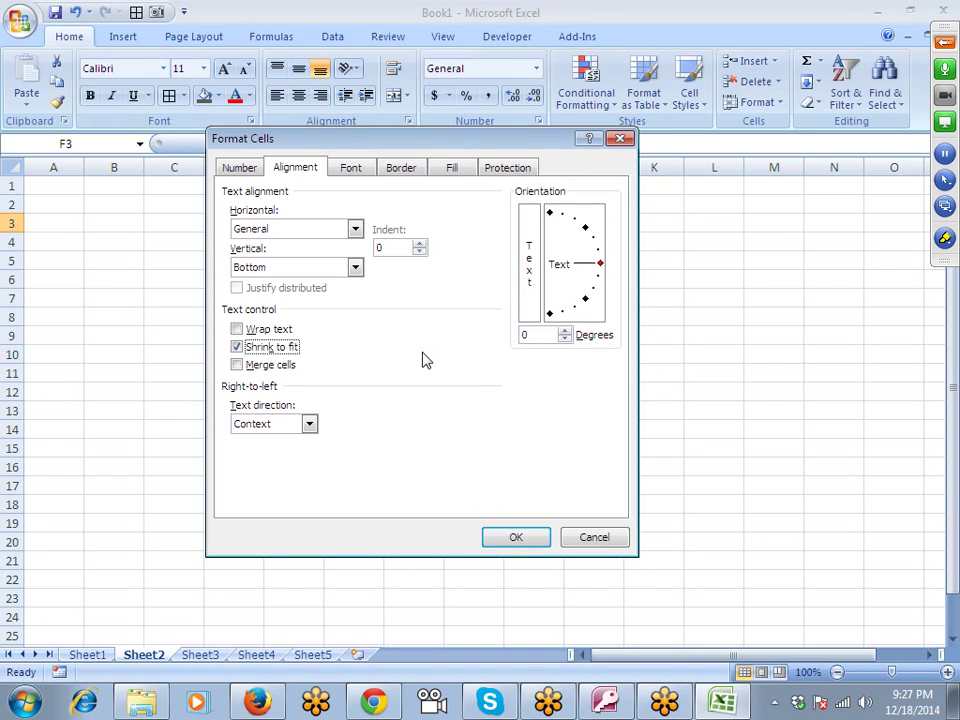
{"action": "key", "text": "alt+k"}
{"action": "key", "text": "alt+k"}
{"action": "key", "text": "alt+k"}
{"action": "key", "text": "alt+k"}
{"action": "key", "text": "alt+k"}
{"action": "key", "text": "ctrl+Tab"}
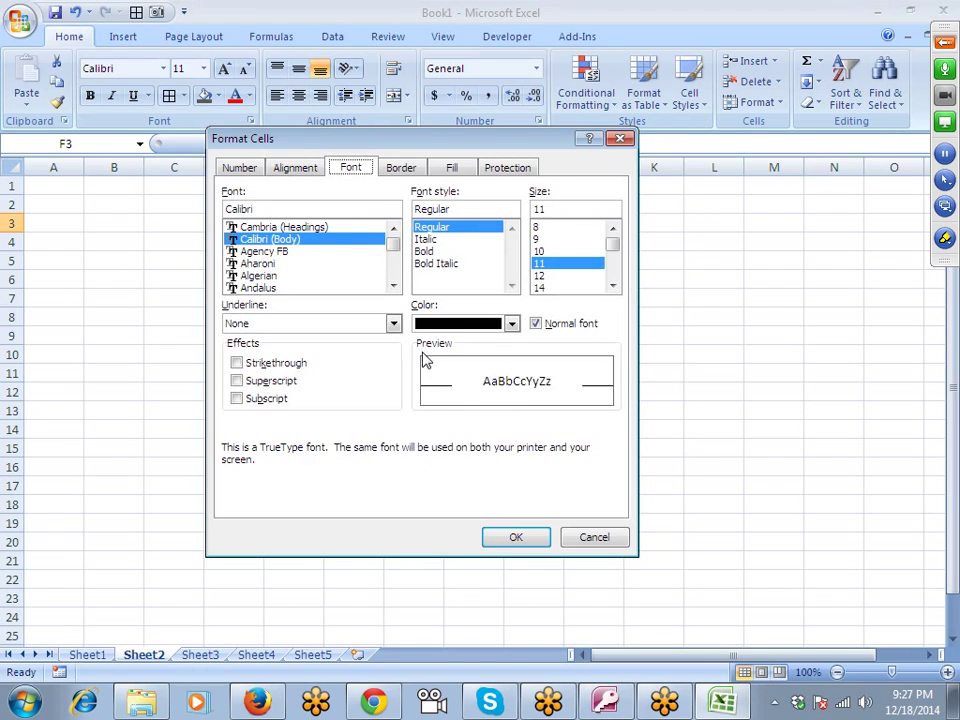
{"action": "key", "text": "ctrl+Tab"}
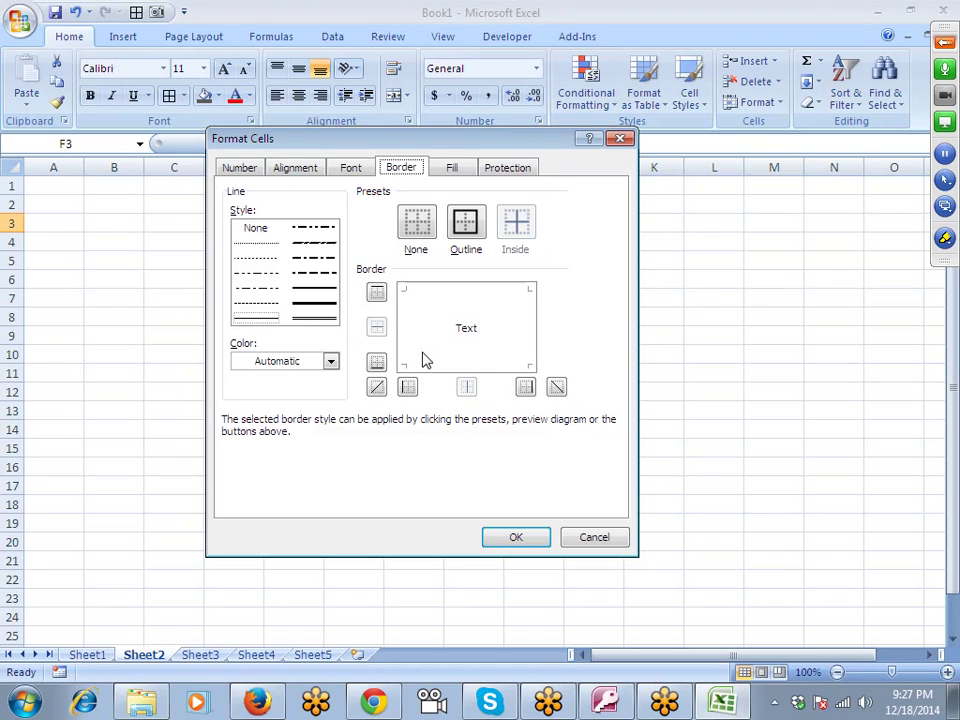
Step: Cycle back and forth between the Format Cells tabs, then cancel the dialog with Esc, leaving Sheet2 unchanged
{"action": "key", "text": "ctrl+shift+Tab"}
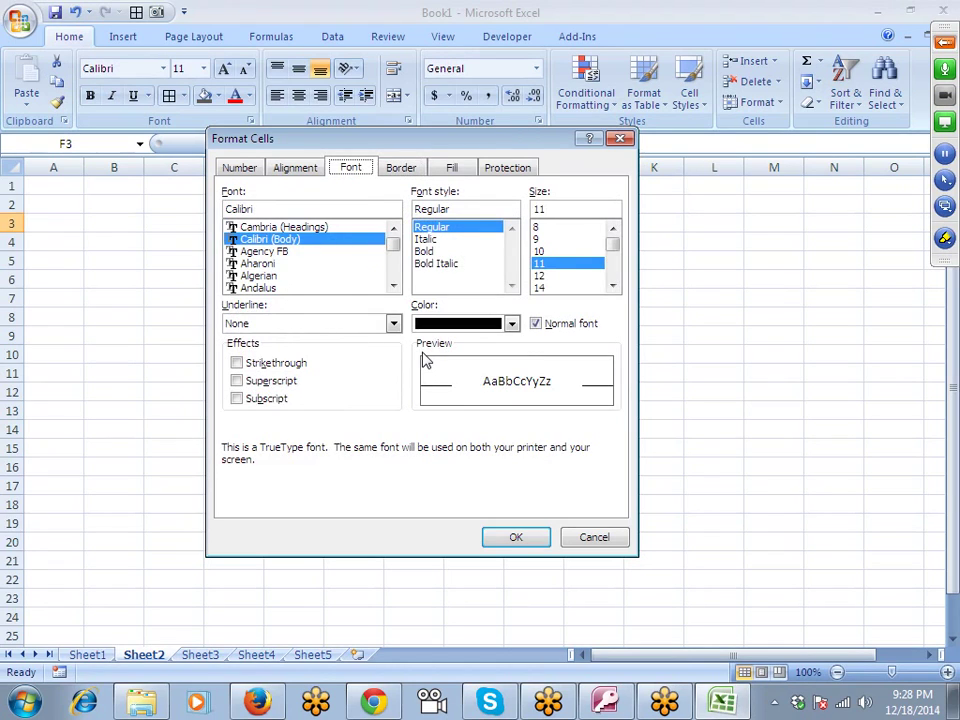
{"action": "key", "text": "ctrl+Tab"}
{"action": "key", "text": "ctrl+shift+Tab"}
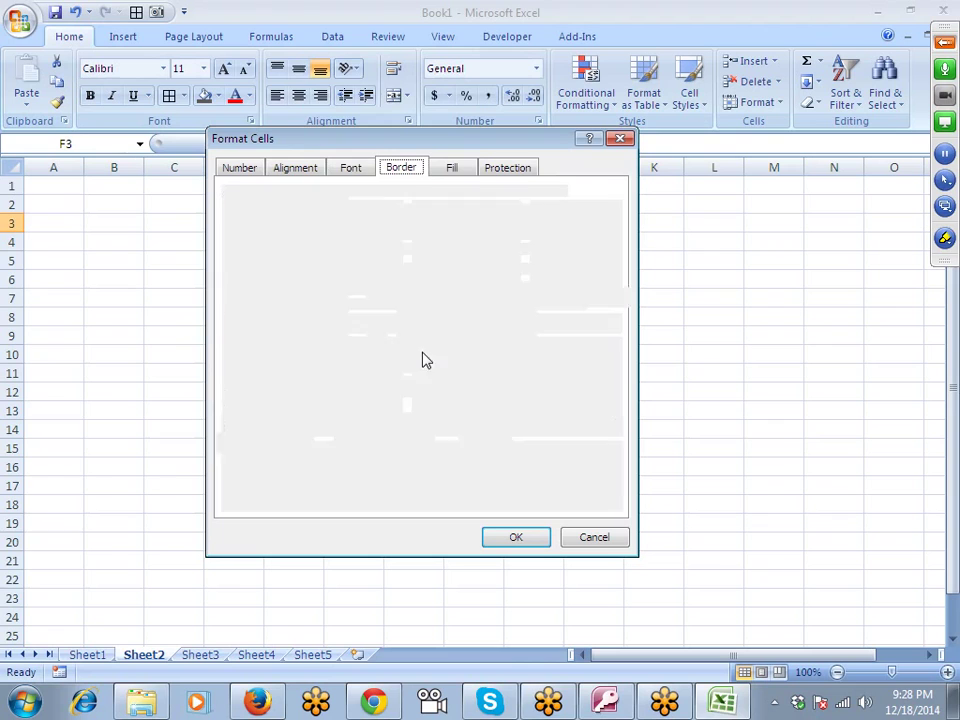
{"action": "key", "text": "ctrl+Tab"}
{"action": "key", "text": "ctrl+shift+Tab"}
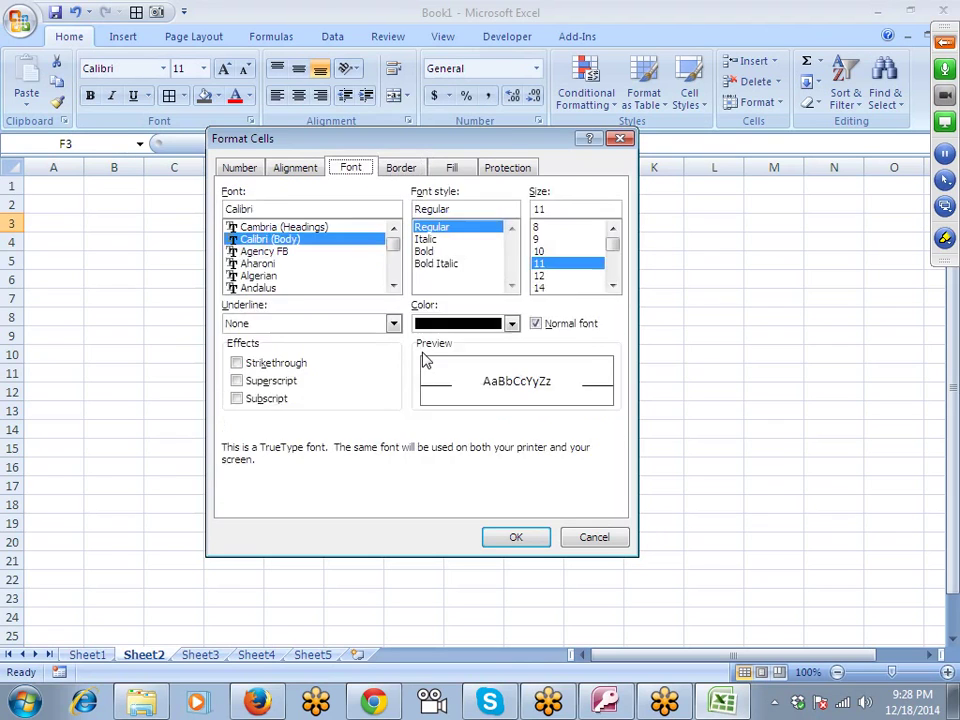
{"action": "key", "text": "ctrl+shift+Tab"}
{"action": "key", "text": "ctrl+shift+Tab"}
{"action": "key", "text": "ctrl+Tab"}
{"action": "key", "text": "ctrl+Tab"}
{"action": "key", "text": "ctrl+Tab"}
{"action": "key", "text": "ctrl+Tab"}
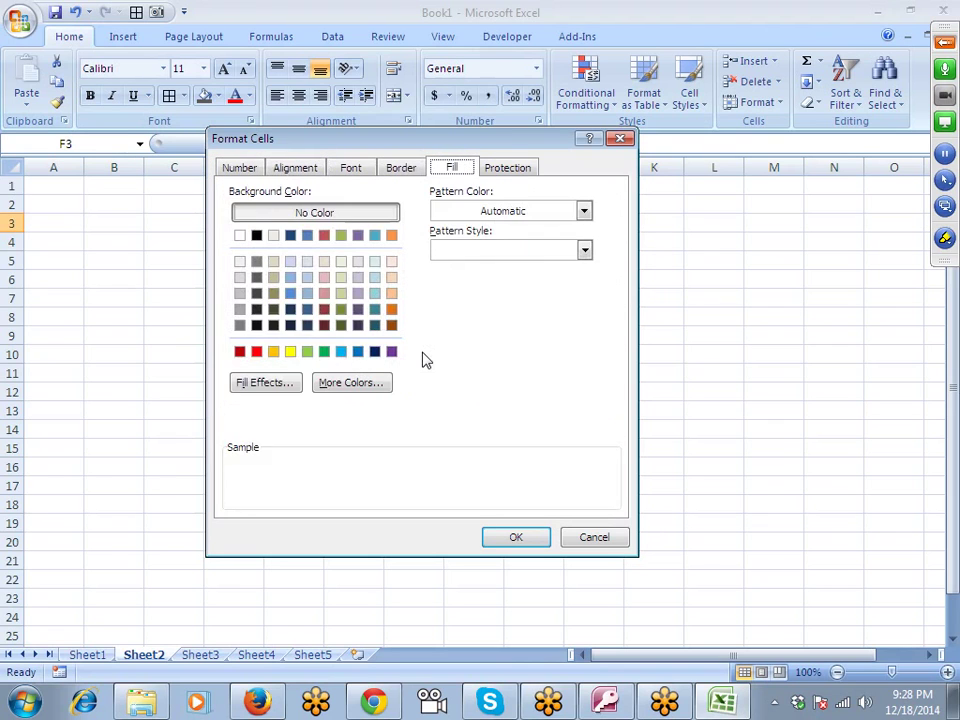
{"action": "key", "text": "ctrl+shift+Tab"}
{"action": "key", "text": "ctrl+shift+Tab"}
{"action": "key", "text": "ctrl+shift+Tab"}
{"action": "key", "text": "ctrl+Tab"}
{"action": "key", "text": "ctrl+Tab"}
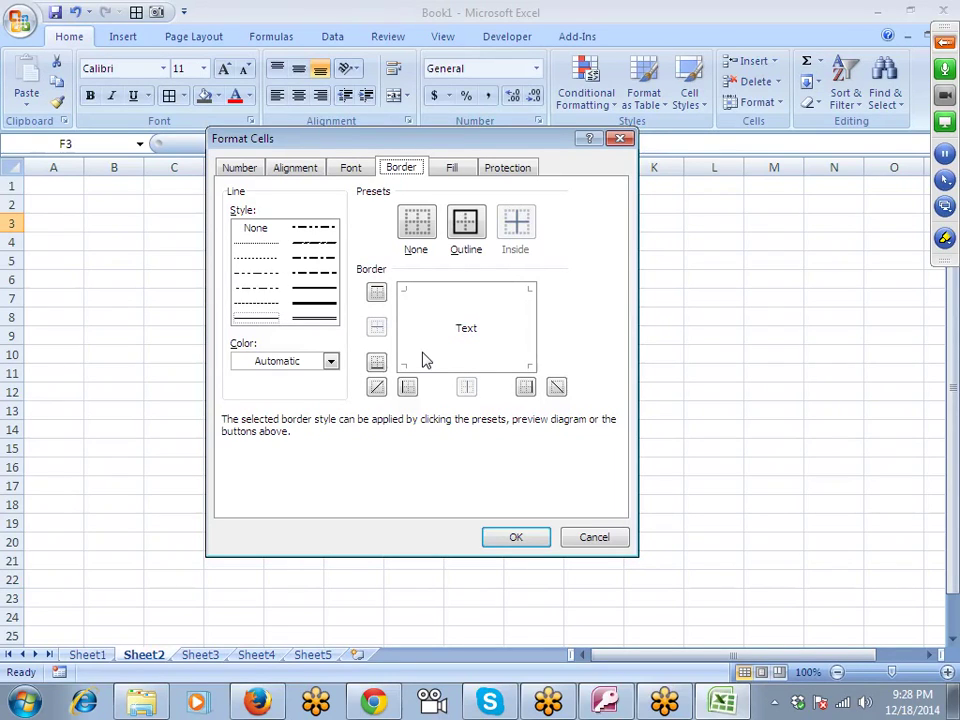
{"action": "key", "text": "Escape"}
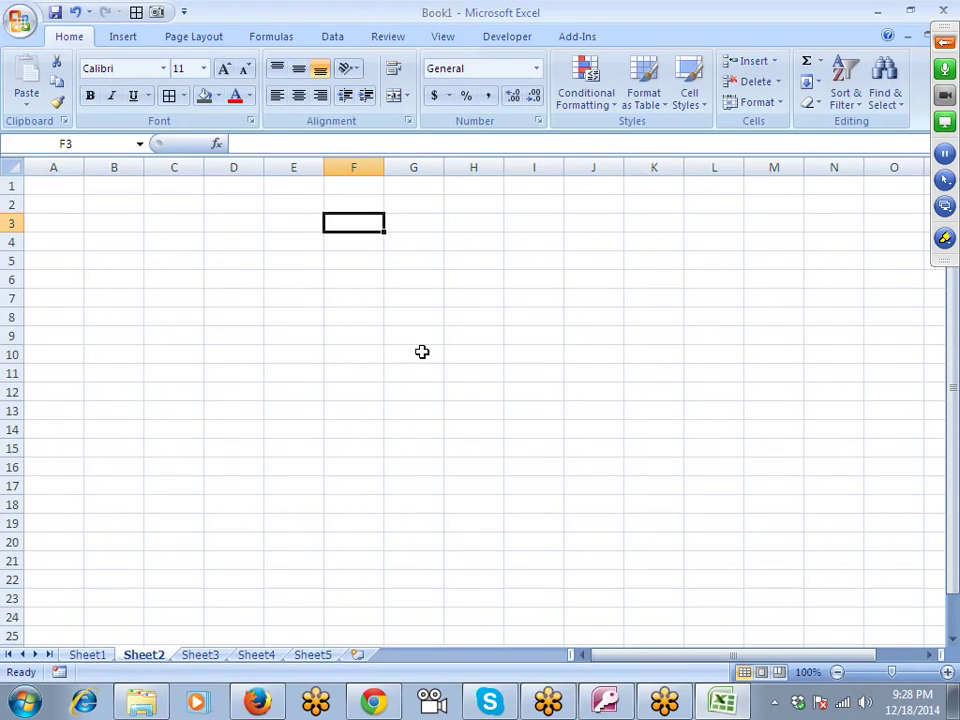
{"action": "left_click", "coordinate": [173, 239]}
{"action": "key", "text": "Right"}
{"action": "key", "text": "Right"}
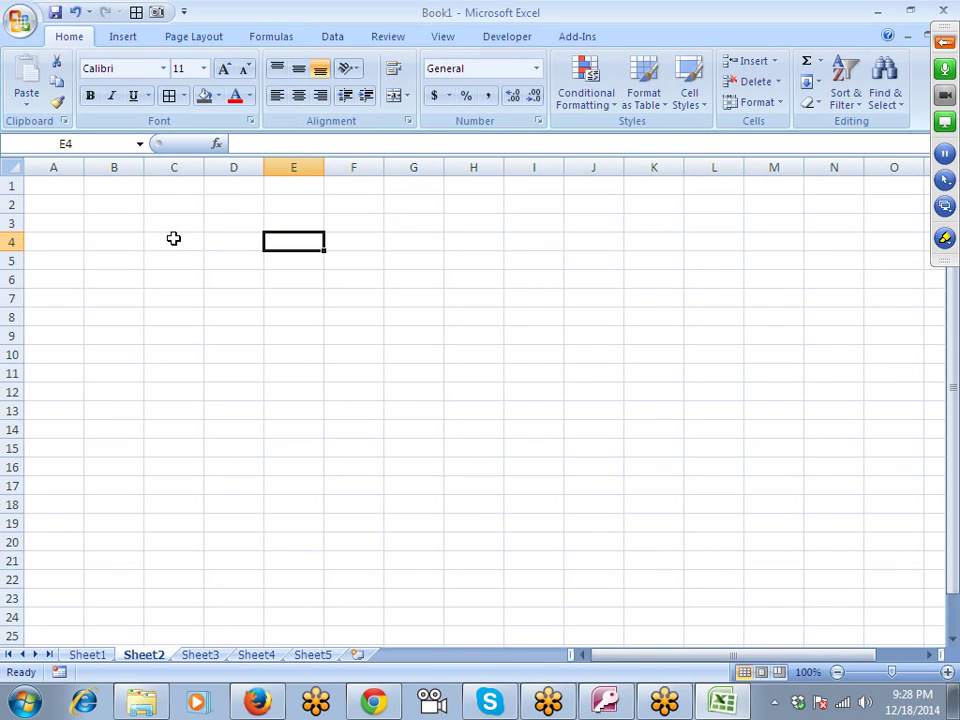
{"action": "key", "text": "Down"}
{"action": "key", "text": "Down"}
{"action": "key", "text": "Down"}
{"action": "key", "text": "Up"}
{"action": "key", "text": "Up"}
{"action": "key", "text": "Left"}
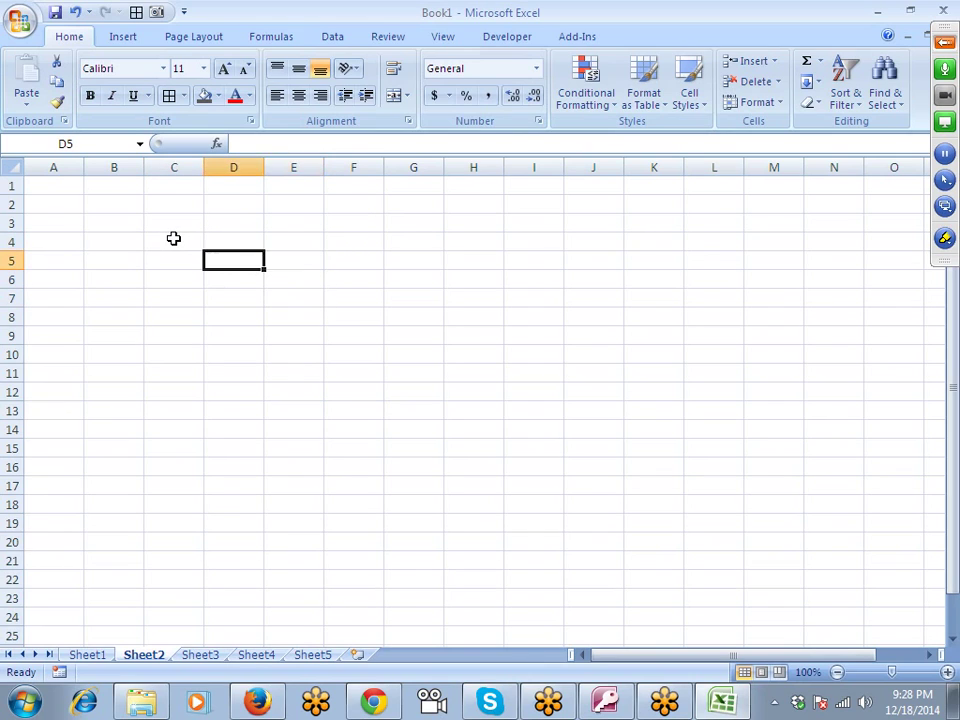
{"action": "key", "text": "Right"}
{"action": "key", "text": "Up"}
{"action": "key", "text": "Left"}
{"action": "key", "text": "Right"}
{"action": "key", "text": "Left"}
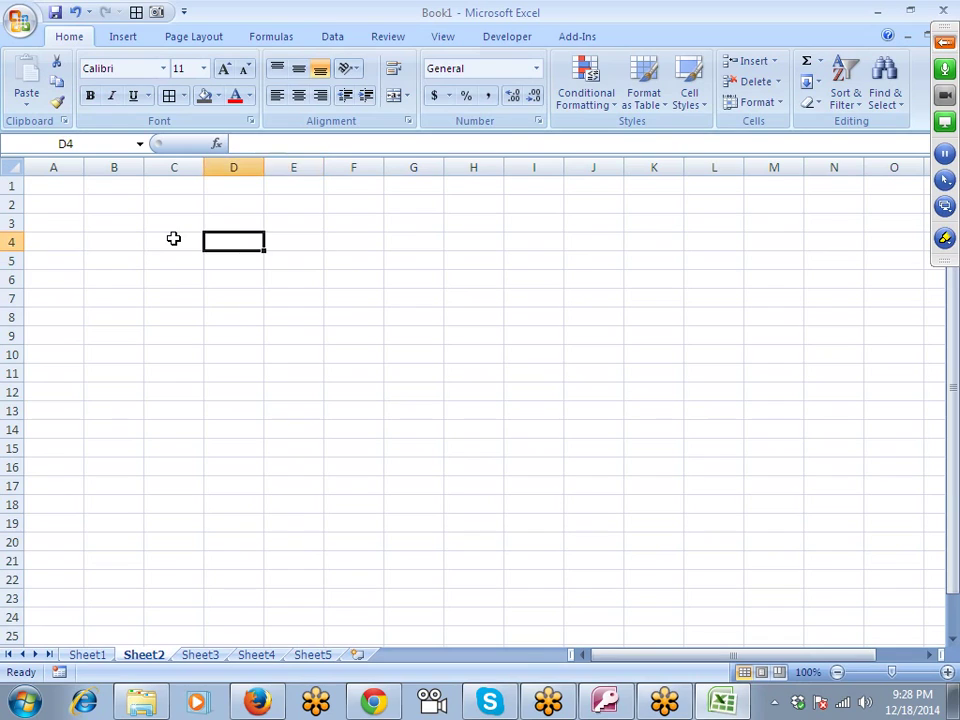
{"action": "key", "text": "Right"}
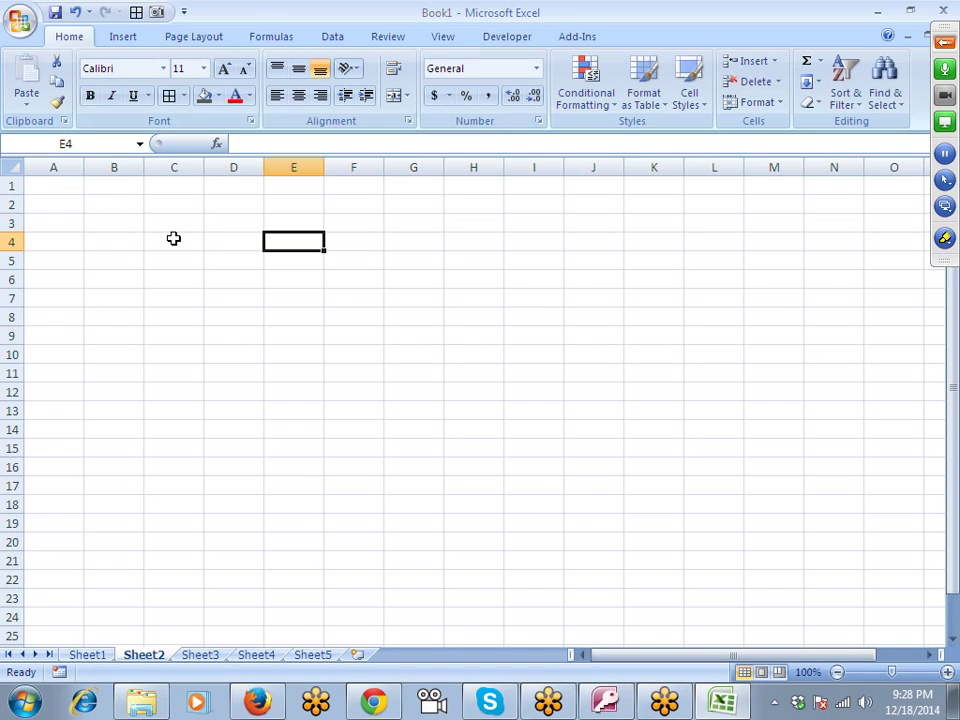
{"action": "key", "text": "Down"}
{"action": "key", "text": "Down"}
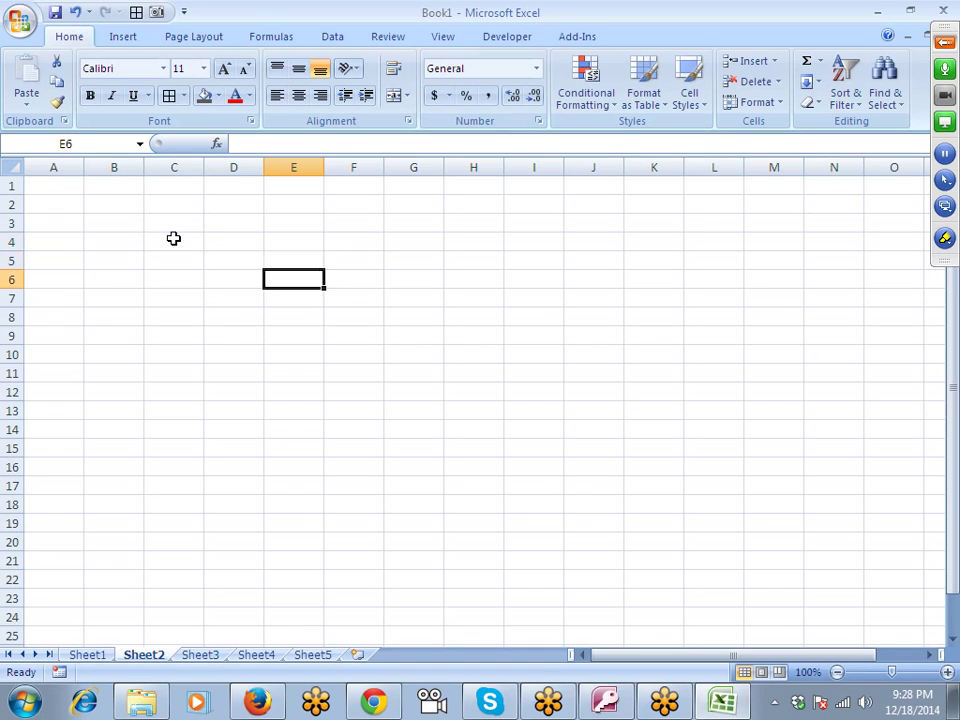
{"action": "key", "text": "Down"}
{"action": "key", "text": "Down"}
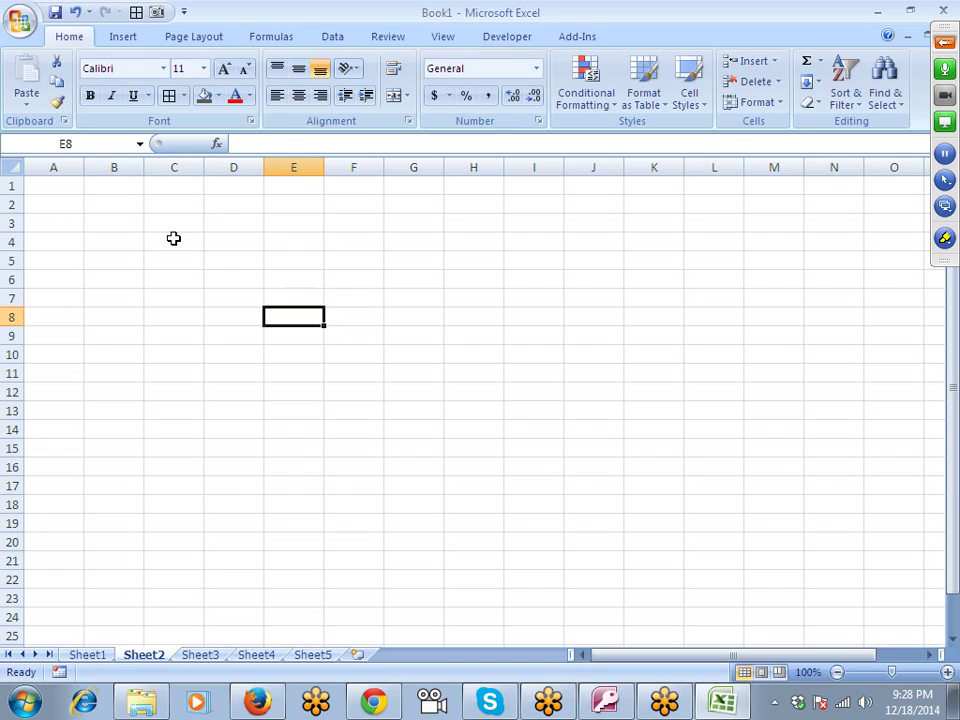
{"action": "key", "text": "Right"}
{"action": "key", "text": "Right"}
{"action": "key", "text": "Right"}
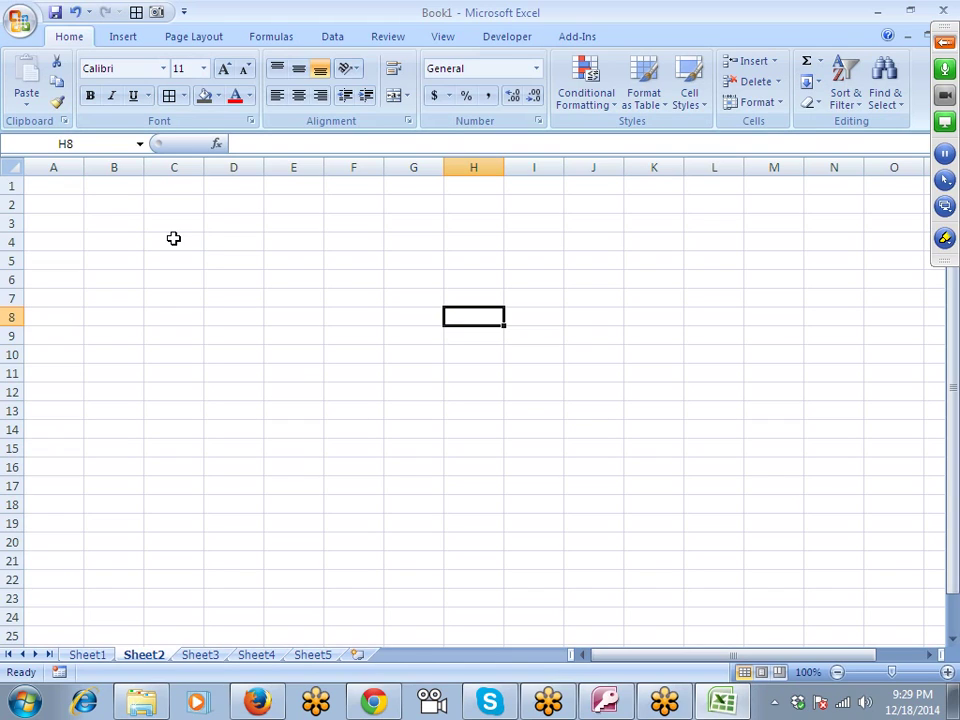
{"action": "key", "text": "Up"}
{"action": "key", "text": "Up"}
{"action": "key", "text": "Up"}
{"action": "key", "text": "Up"}
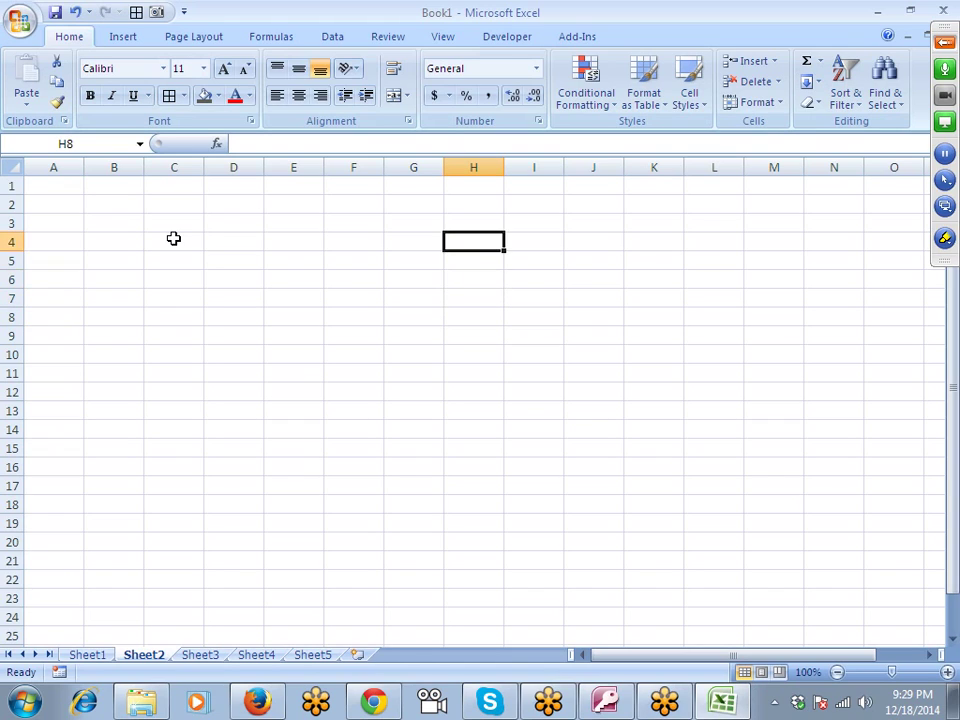
{"action": "key", "text": "Down"}
{"action": "key", "text": "Down"}
{"action": "key", "text": "Down"}
{"action": "key", "text": "Down"}
{"action": "key", "text": "Down"}
{"action": "key", "text": "Up"}
{"action": "key", "text": "Up"}
{"action": "key", "text": "Up"}
{"action": "key", "text": "Up"}
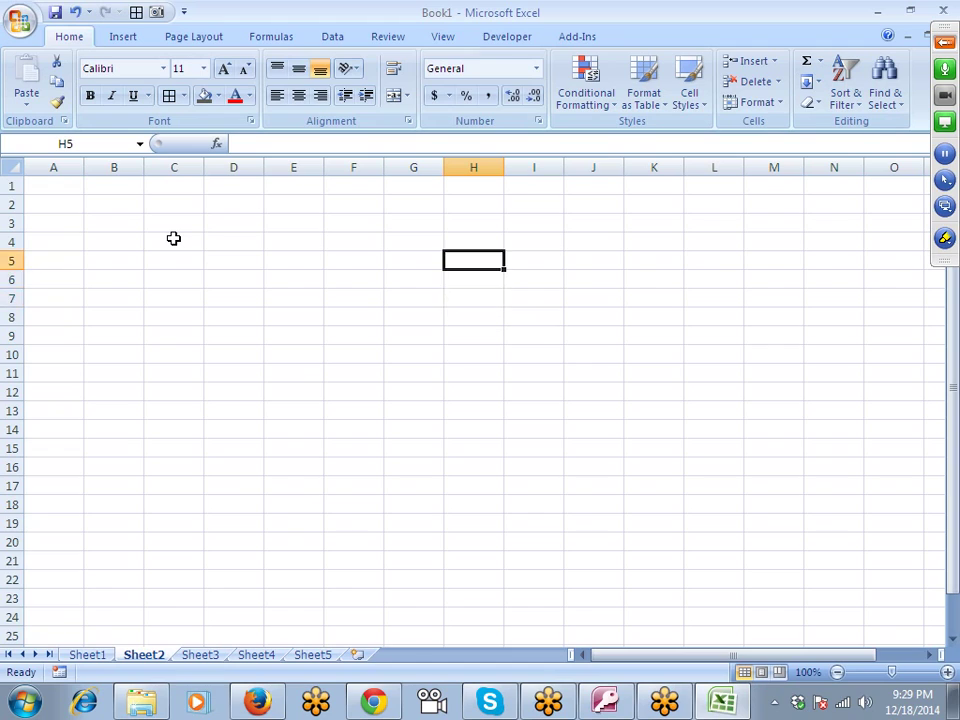
{"action": "key", "text": "Down"}
{"action": "key", "text": "Down"}
{"action": "key", "text": "Down"}
{"action": "key", "text": "Down"}
{"action": "key", "text": "Up"}
{"action": "key", "text": "Up"}
{"action": "key", "text": "Up"}
{"action": "key", "text": "Up"}
{"action": "key", "text": "Down"}
{"action": "key", "text": "Down"}
{"action": "key", "text": "Down"}
{"action": "key", "text": "Up"}
{"action": "key", "text": "Up"}
{"action": "key", "text": "Up"}
{"action": "key", "text": "Up"}
{"action": "key", "text": "Up"}
{"action": "key", "text": "Up"}
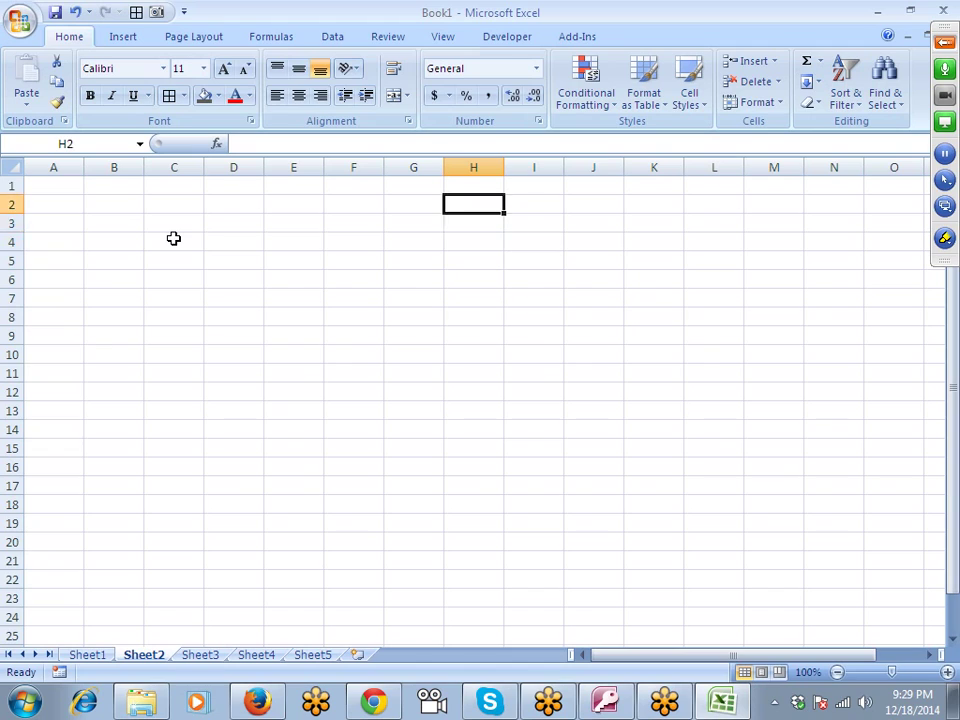
{"action": "key", "text": "Down"}
{"action": "key", "text": "Down"}
{"action": "key", "text": "Down"}
{"action": "key", "text": "Down"}
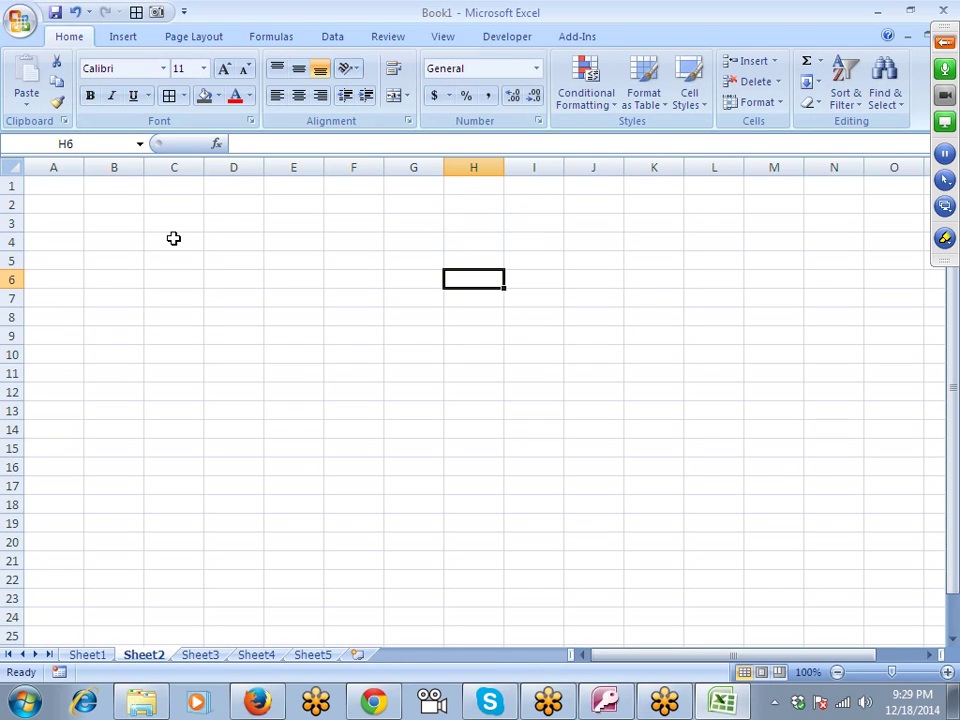
{"action": "key", "text": "Right"}
{"action": "key", "text": "Right"}
{"action": "key", "text": "Right"}
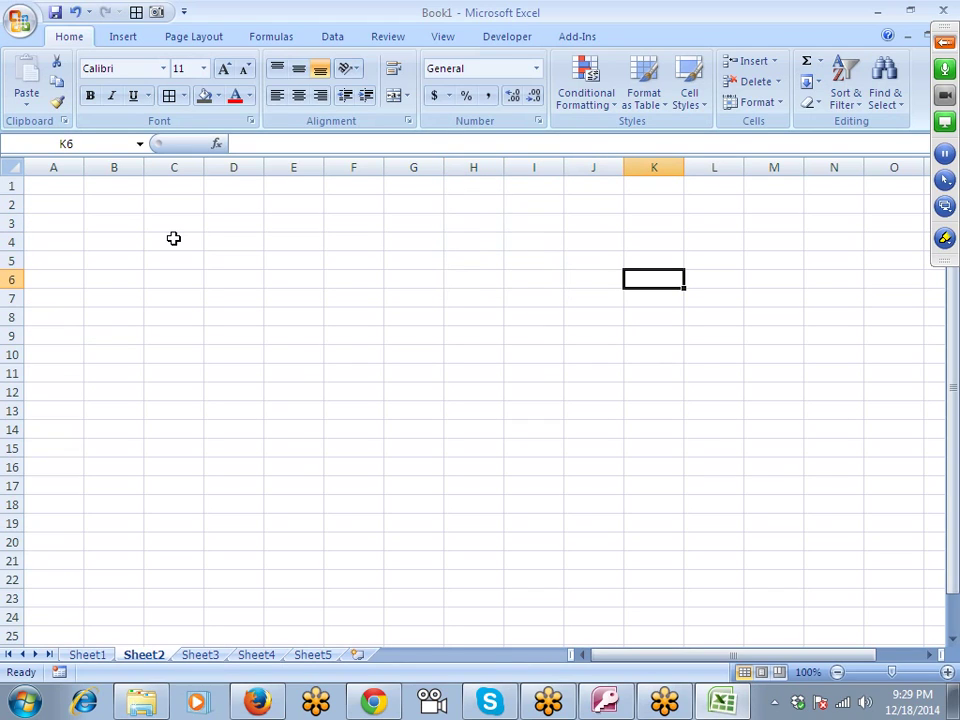
{"action": "key", "text": "Left"}
{"action": "key", "text": "Left"}
{"action": "key", "text": "Left"}
{"action": "key", "text": "Left"}
{"action": "key", "text": "Left"}
{"action": "key", "text": "Left"}
{"action": "key", "text": "Left"}
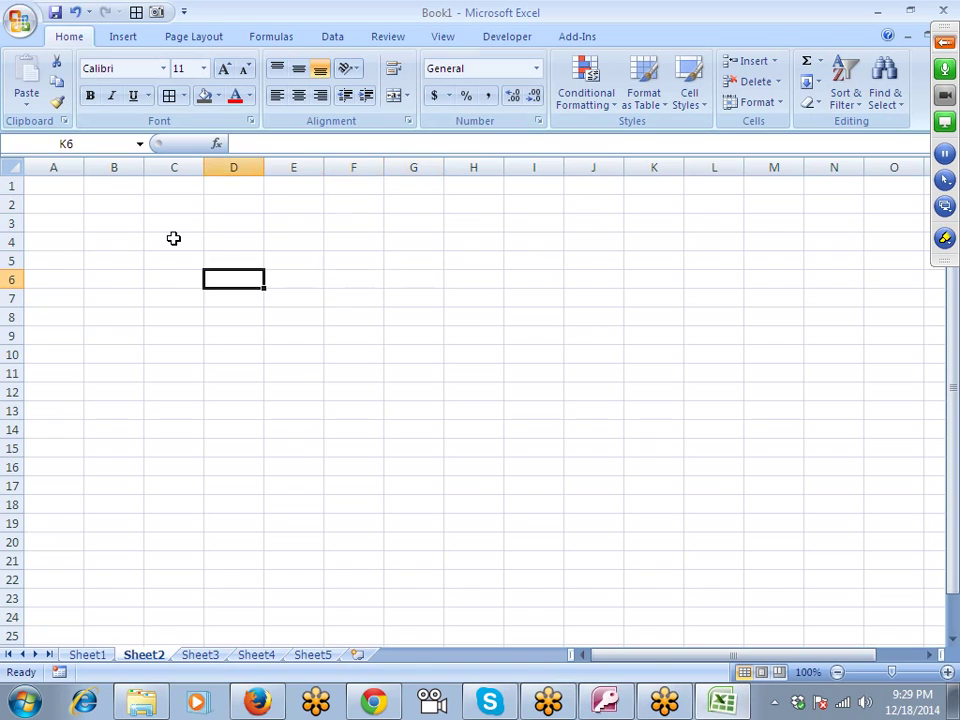
{"action": "key", "text": "Right"}
{"action": "key", "text": "Right"}
{"action": "key", "text": "Right"}
{"action": "key", "text": "Right"}
{"action": "key", "text": "Left"}
{"action": "key", "text": "Left"}
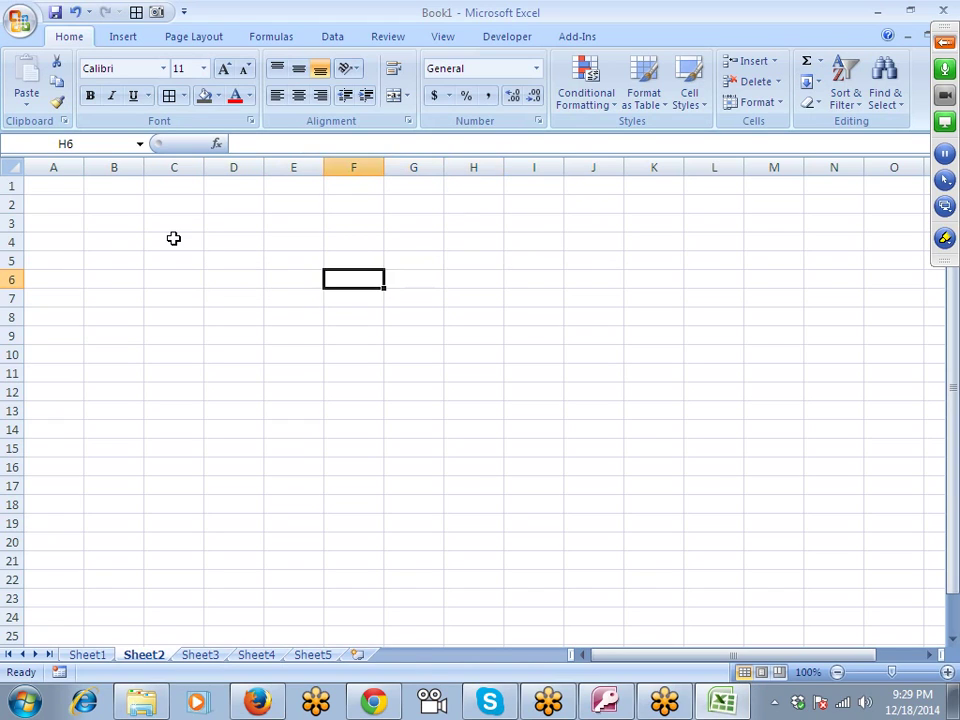
{"action": "key", "text": "Left"}
{"action": "key", "text": "Left"}
{"action": "key", "text": "Right"}
{"action": "key", "text": "Right"}
{"action": "key", "text": "Right"}
{"action": "key", "text": "Down"}
{"action": "key", "text": "Down"}
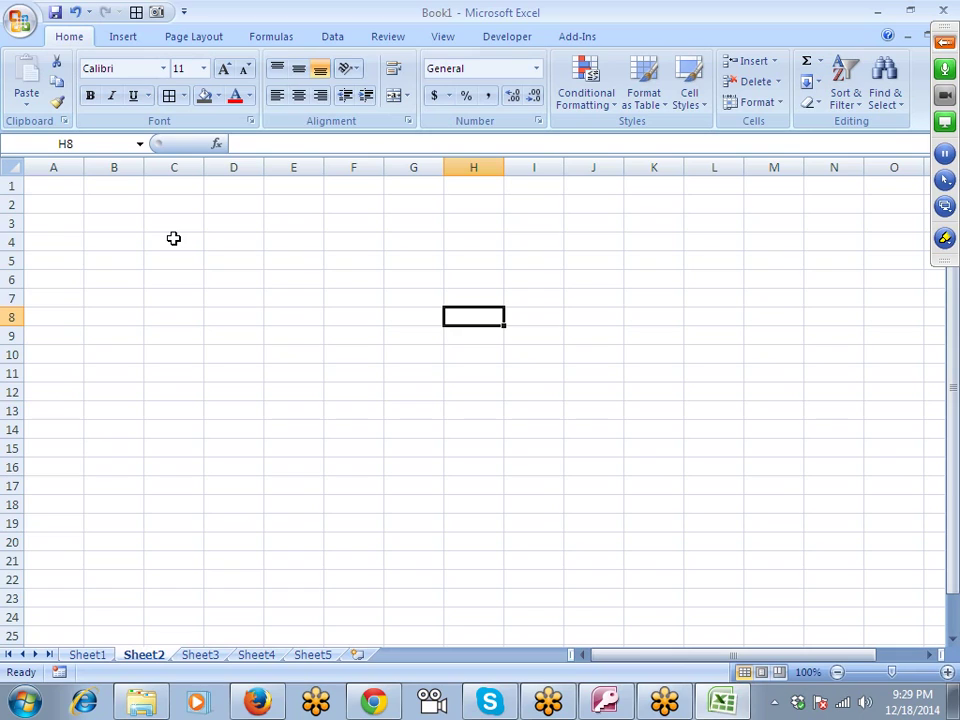
{"action": "key", "text": "Up"}
{"action": "key", "text": "Up"}
{"action": "key", "text": "Up"}
{"action": "key", "text": "Up"}
{"action": "key", "text": "Left"}
{"action": "key", "text": "Left"}
{"action": "key", "text": "Left"}
{"action": "key", "text": "Left"}
{"action": "key", "text": "Left"}
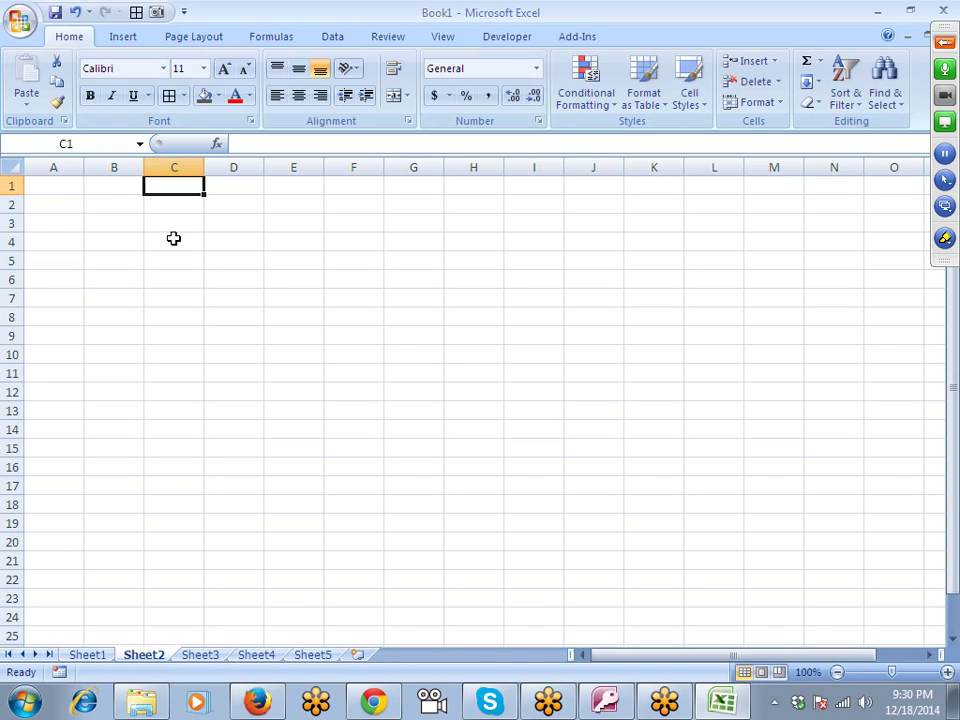
Step: Launch the On-Screen Keyboard through a Start search for 'on' and move it up and right
{"action": "key", "text": "super"}
{"action": "type", "text": "on"}
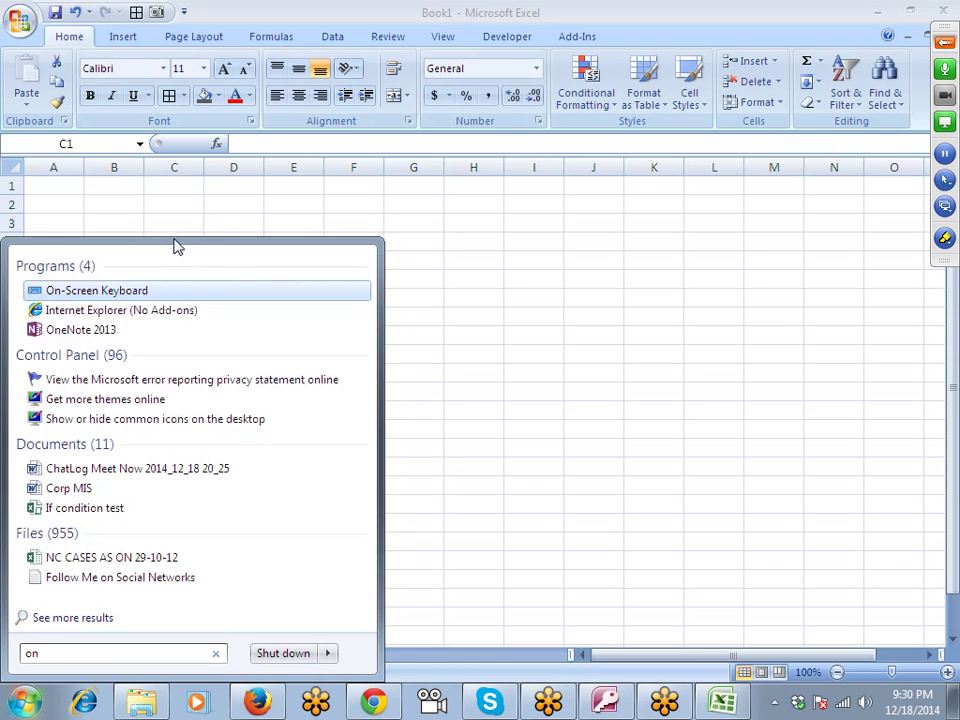
{"action": "left_click", "coordinate": [176, 289]}
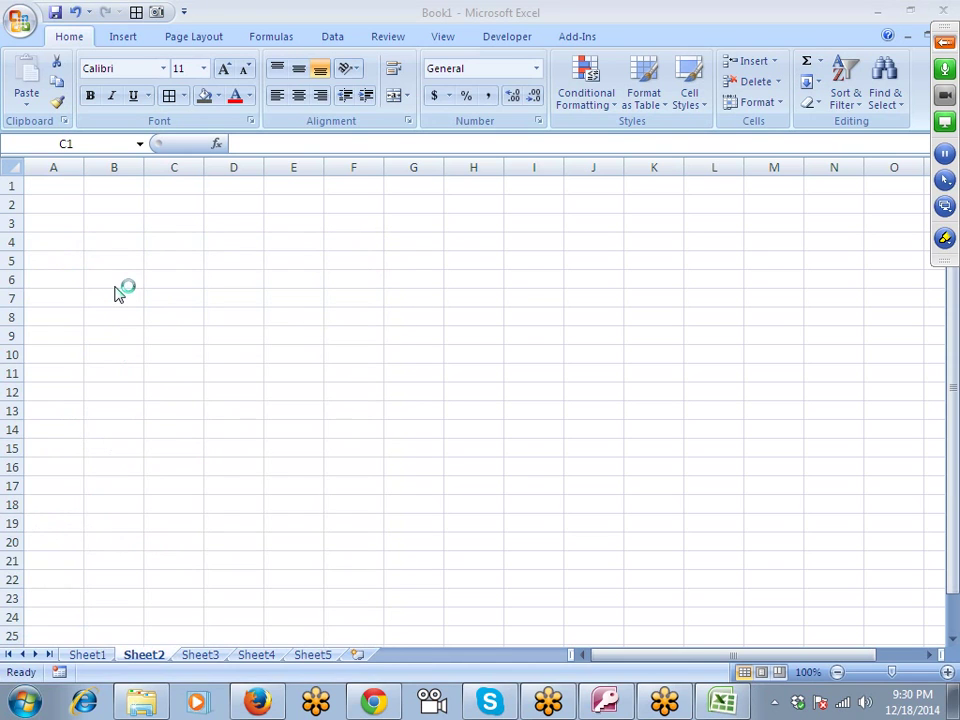
{"action": "mouse_move", "coordinate": [246, 431]}
{"action": "left_mouse_down"}
{"action": "mouse_move", "coordinate": [375, 399]}
{"action": "mouse_move", "coordinate": [340, 347]}
{"action": "left_mouse_up"}
Step: Enter sdf in C3 and trdf in E5 using the on-screen keys
{"action": "left_click", "coordinate": [188, 221]}
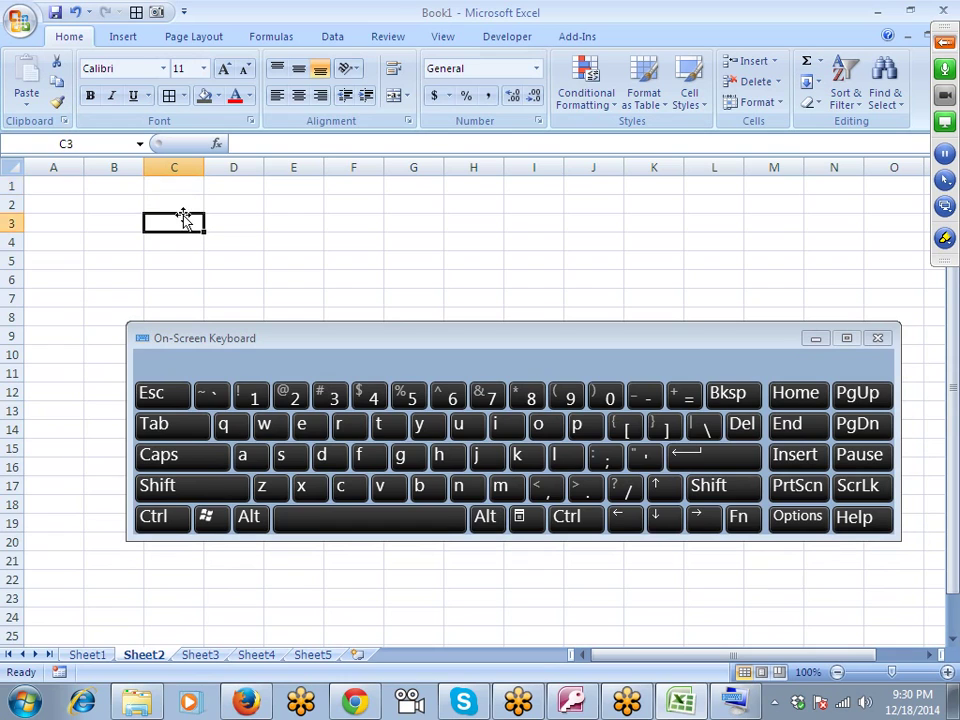
{"action": "left_click", "coordinate": [281, 455]}
{"action": "left_click", "coordinate": [321, 455]}
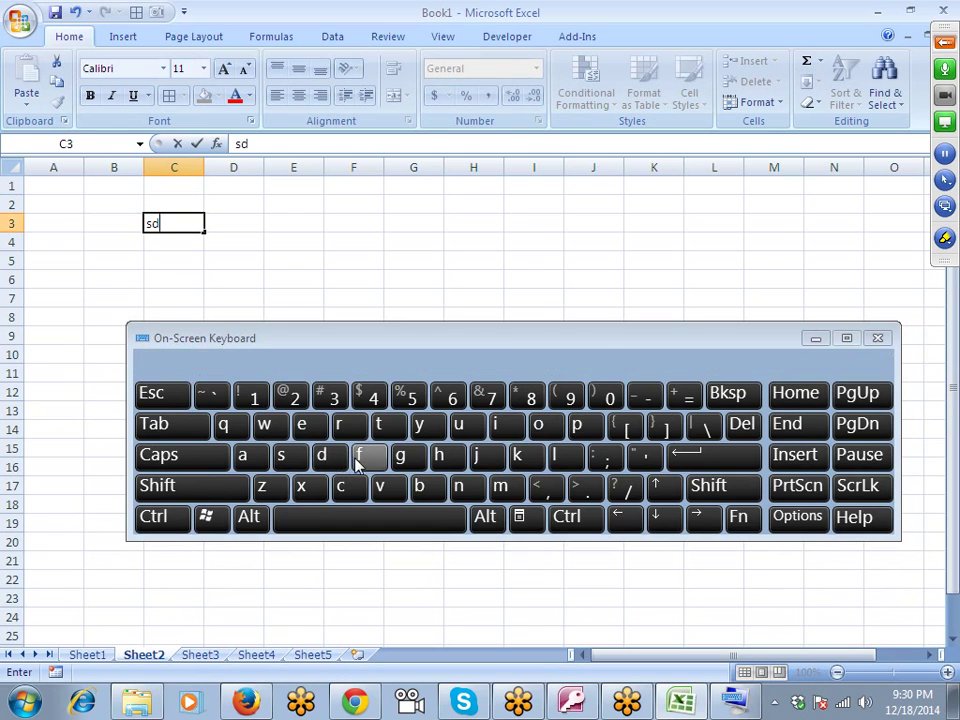
{"action": "left_click", "coordinate": [359, 455]}
{"action": "left_click", "coordinate": [314, 253]}
{"action": "left_click", "coordinate": [378, 424]}
{"action": "left_click", "coordinate": [338, 424]}
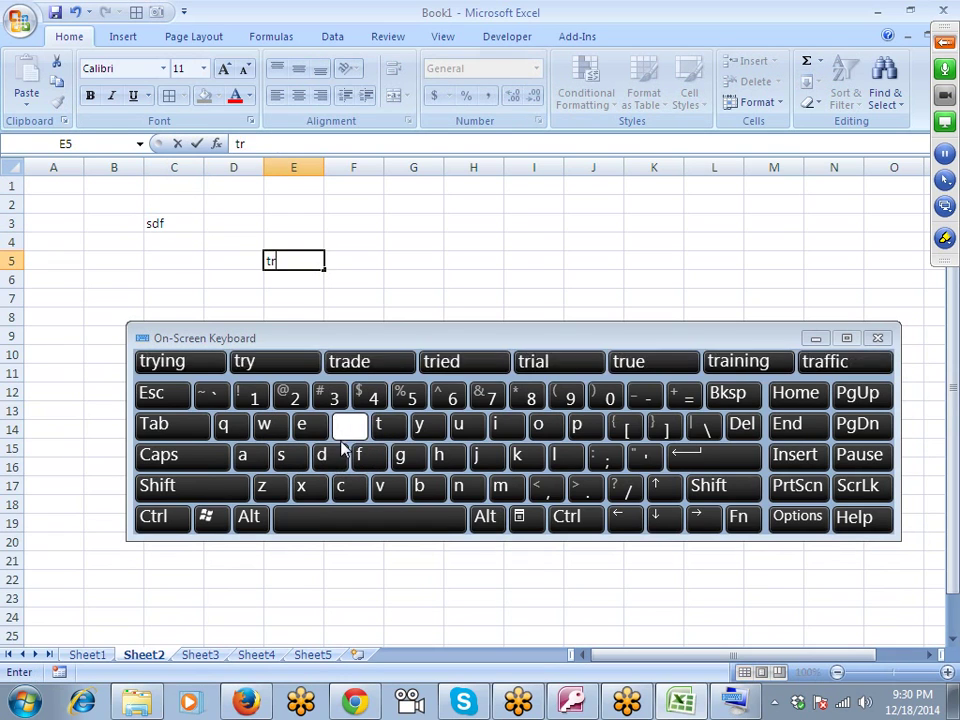
{"action": "left_click", "coordinate": [321, 455]}
{"action": "left_click", "coordinate": [359, 455]}
{"action": "left_click", "coordinate": [165, 296]}
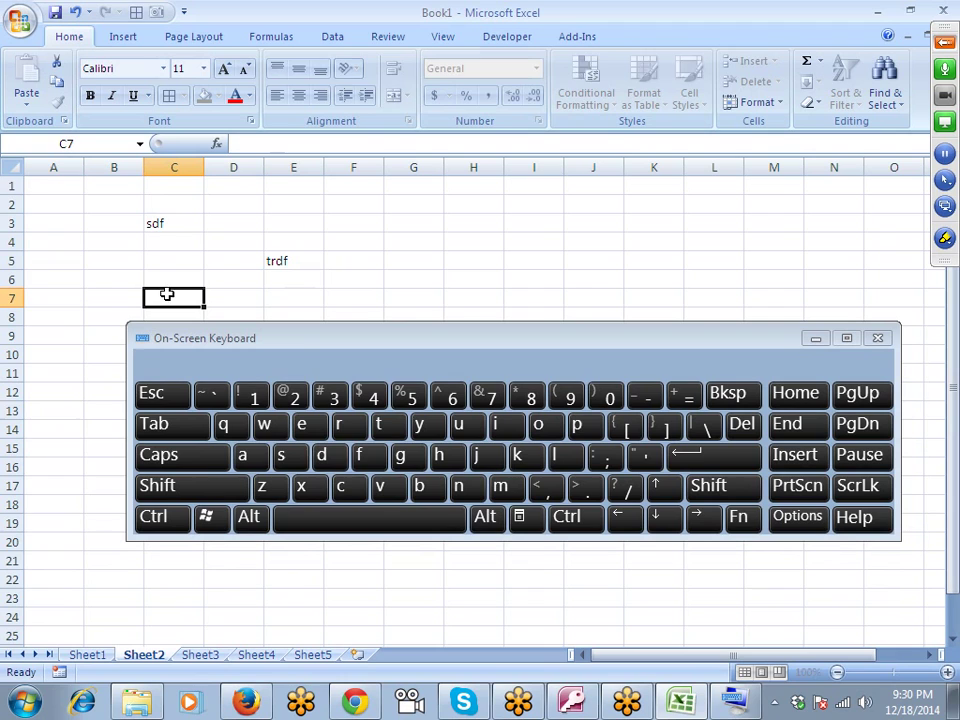
Step: Enter dxs in C7 and @ in D5 with the on-screen keyboard
{"action": "left_click", "coordinate": [321, 455]}
{"action": "left_click", "coordinate": [301, 486]}
{"action": "left_click", "coordinate": [281, 455]}
{"action": "left_click", "coordinate": [237, 264]}
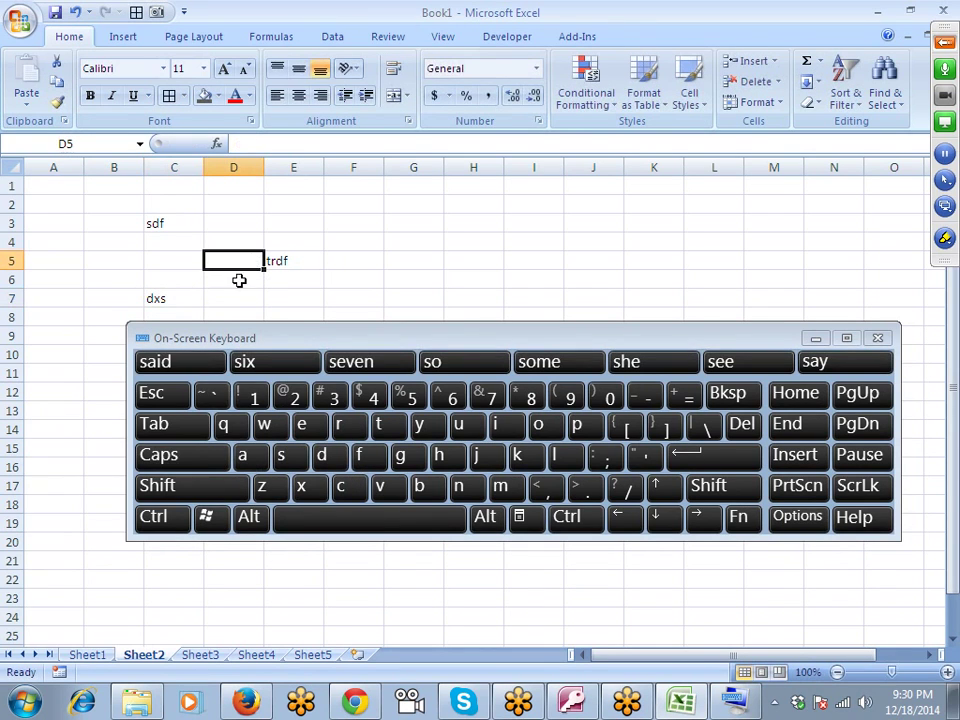
{"action": "left_click", "coordinate": [201, 484]}
{"action": "left_click", "coordinate": [289, 393]}
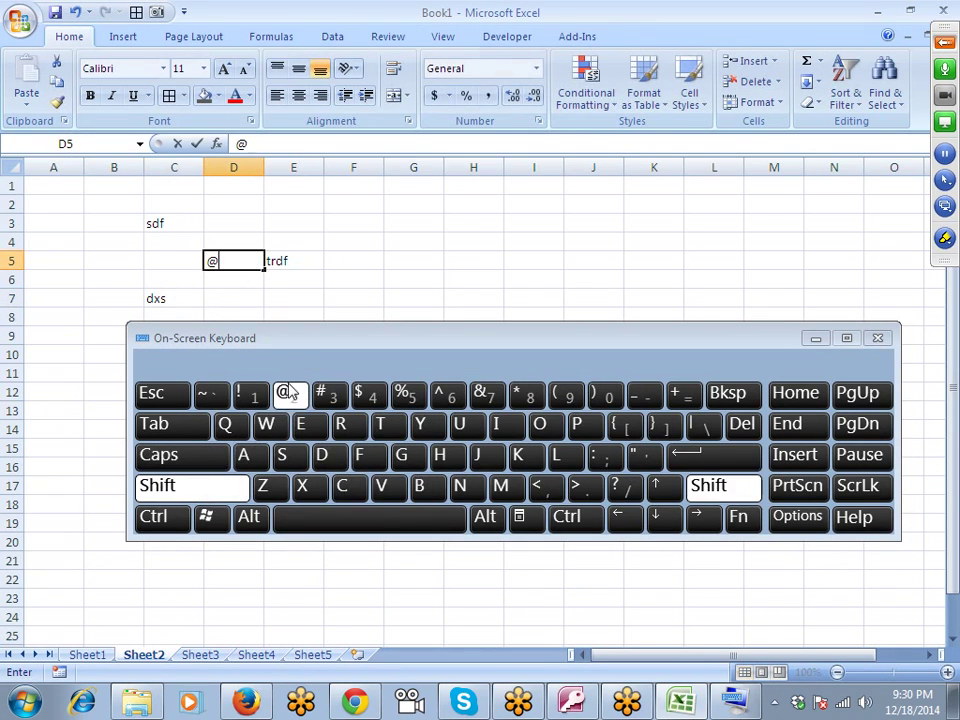
{"action": "left_click", "coordinate": [336, 260]}
Step: Show and hide Excel's KeyTips with Alt, then close the On-Screen Keyboard and select I8
{"action": "left_click", "coordinate": [249, 517]}
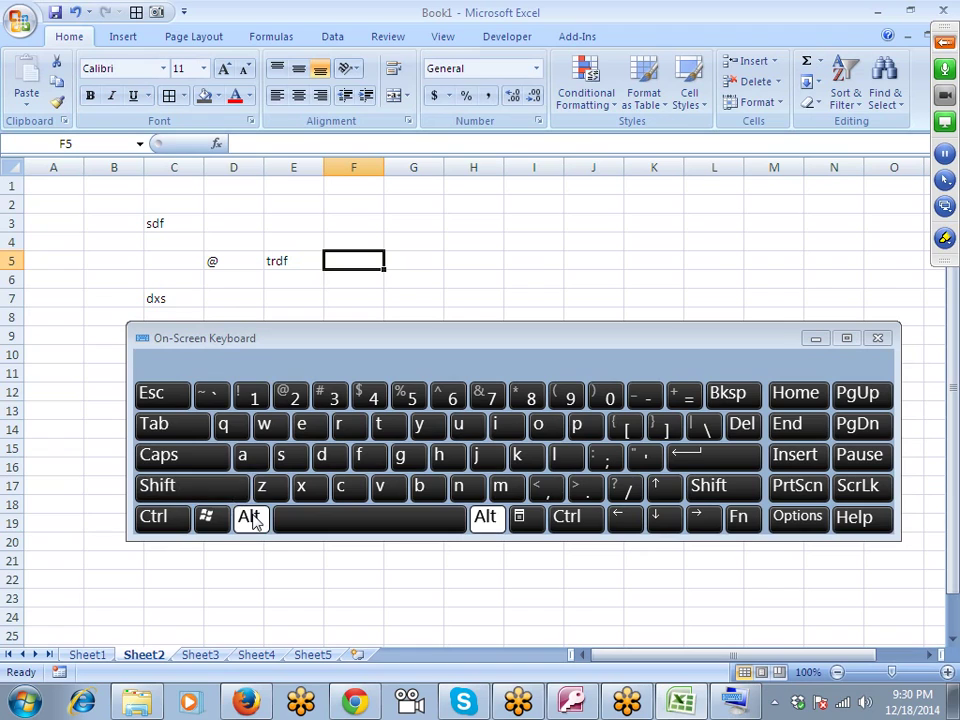
{"action": "left_click", "coordinate": [251, 518]}
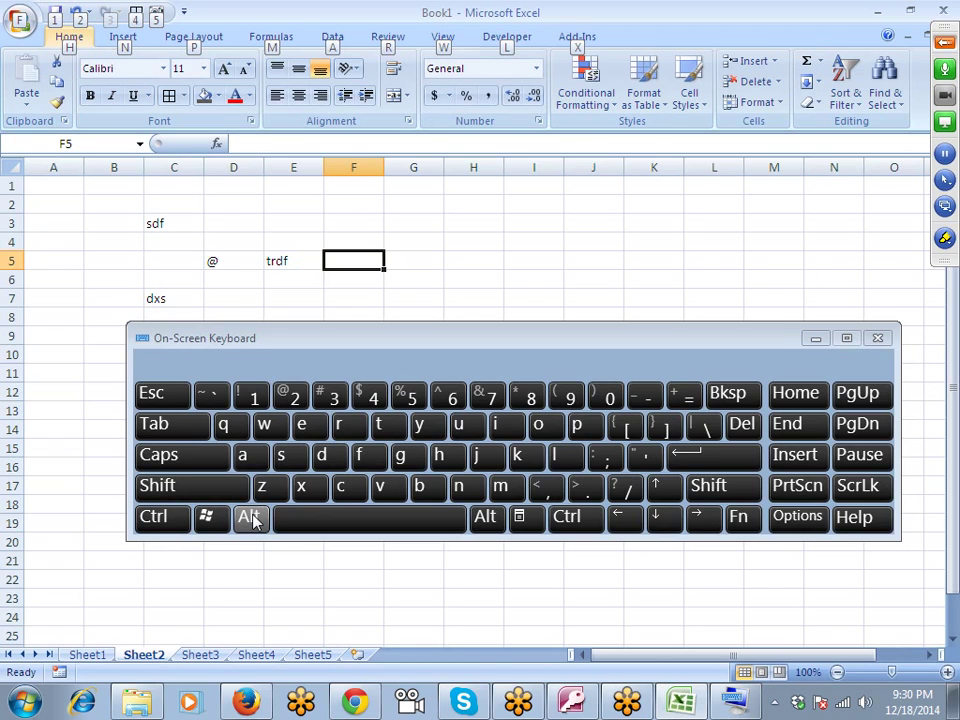
{"action": "left_click", "coordinate": [251, 518]}
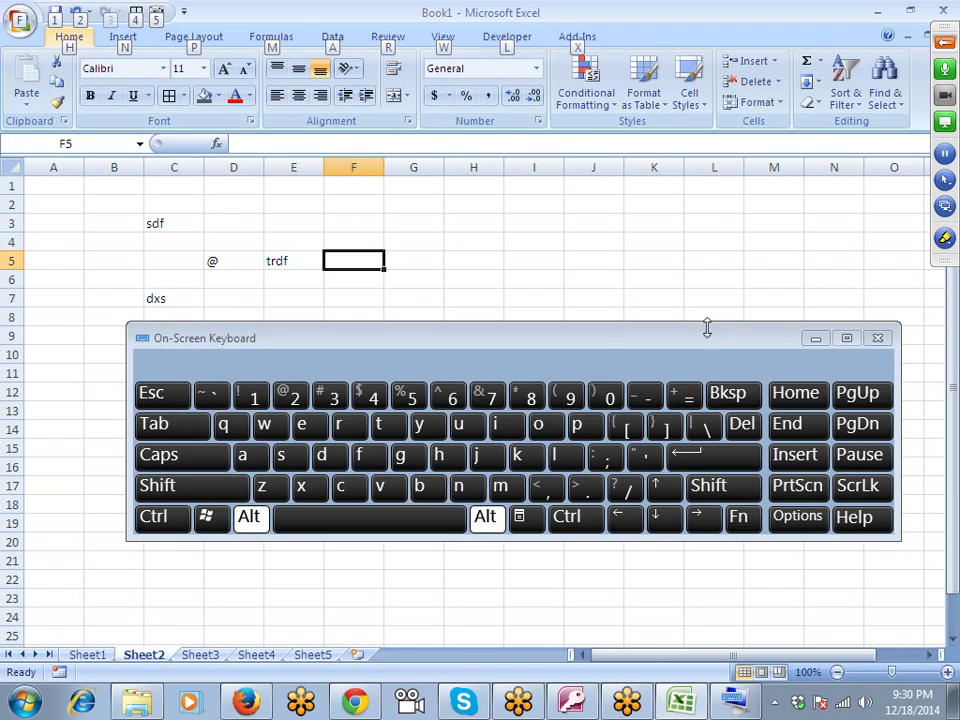
{"action": "left_click", "coordinate": [878, 341]}
{"action": "left_click", "coordinate": [527, 315]}
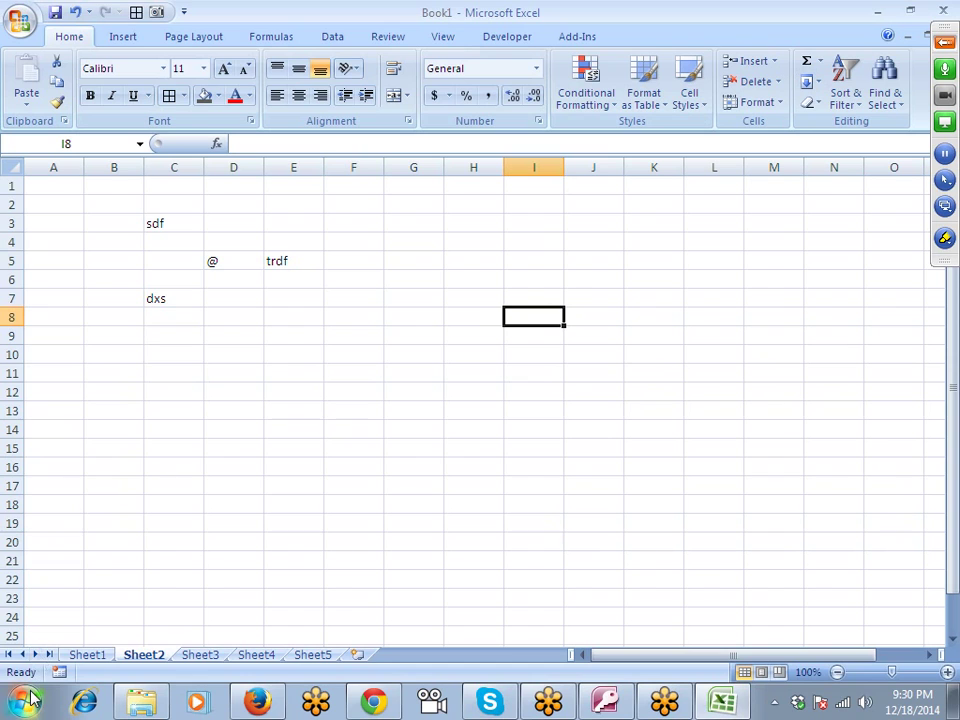
Step: Relaunch the On-Screen Keyboard from a Start search for 'on sc', close it, and minimize Excel
{"action": "key", "text": "super"}
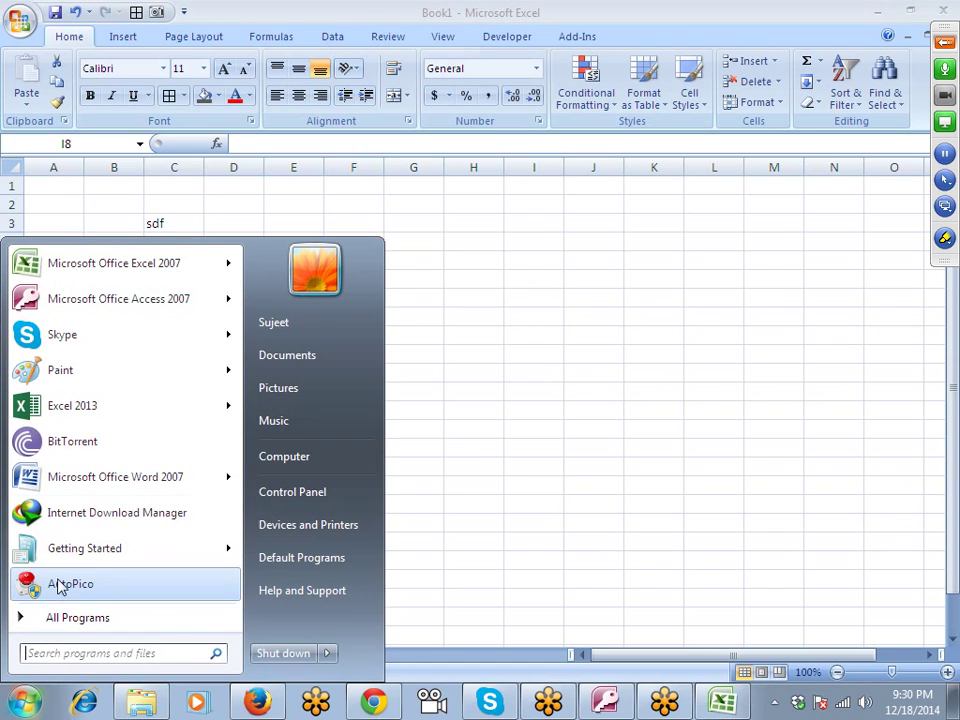
{"action": "left_click", "coordinate": [98, 654]}
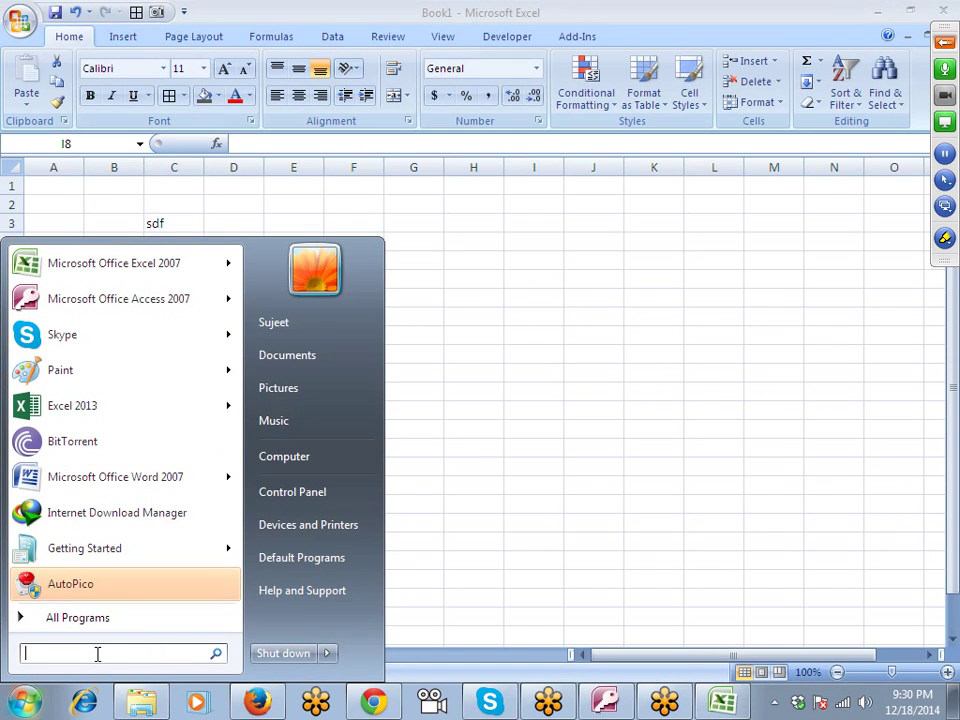
{"action": "type", "text": "on sc"}
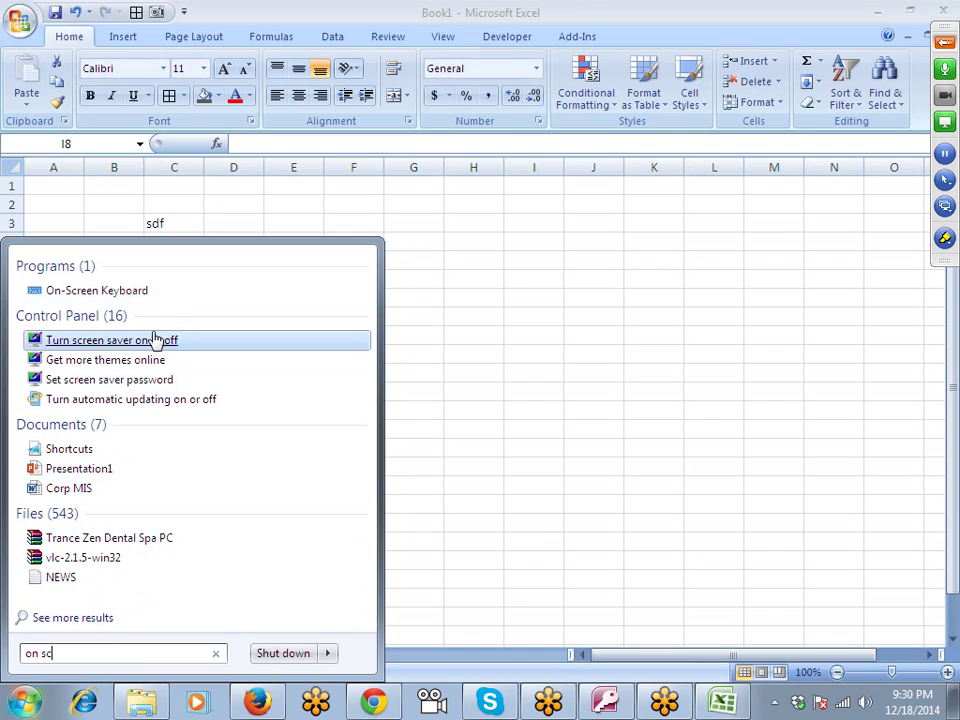
{"action": "left_click", "coordinate": [133, 302]}
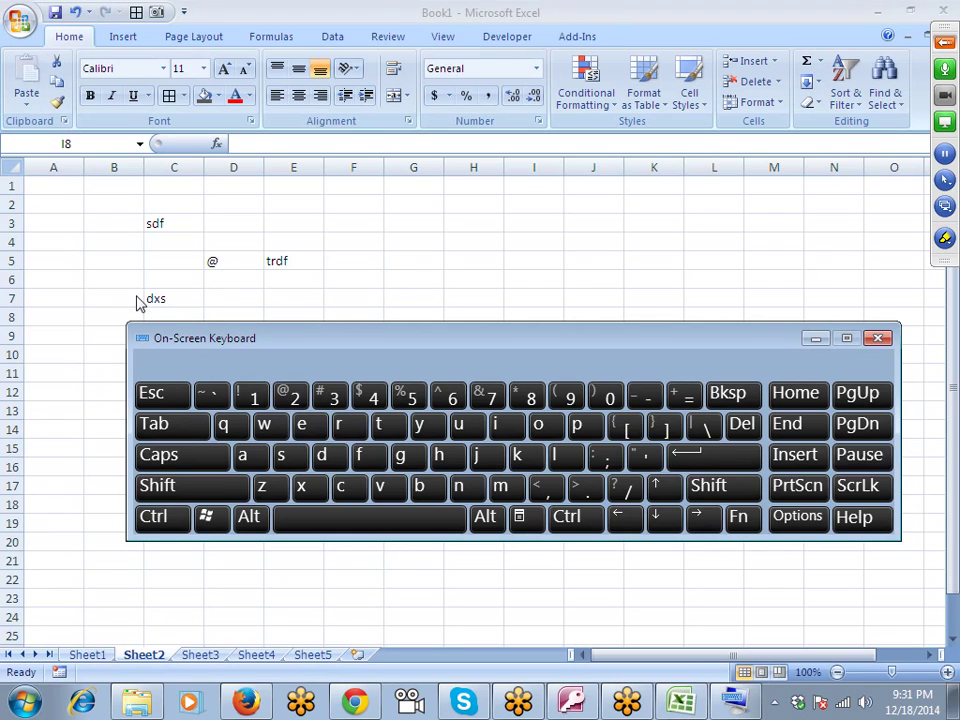
{"action": "left_click", "coordinate": [879, 338]}
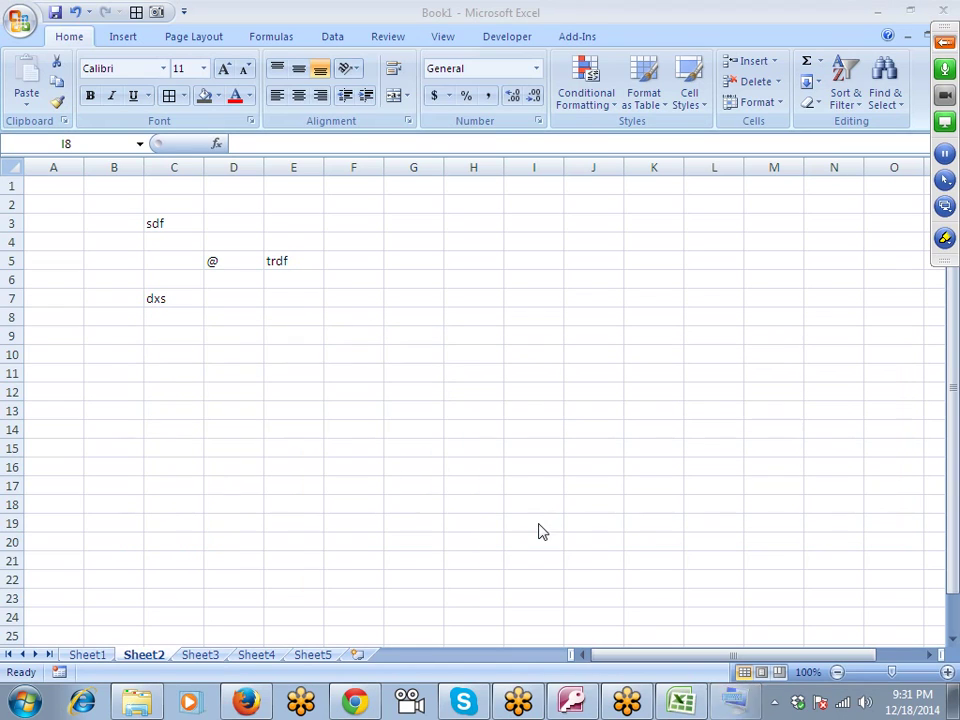
{"action": "left_click", "coordinate": [879, 11]}
Step: Minimize Chrome, debug and reset the failed macro, then close the VBA editor and Access
{"action": "left_click", "coordinate": [880, 11]}
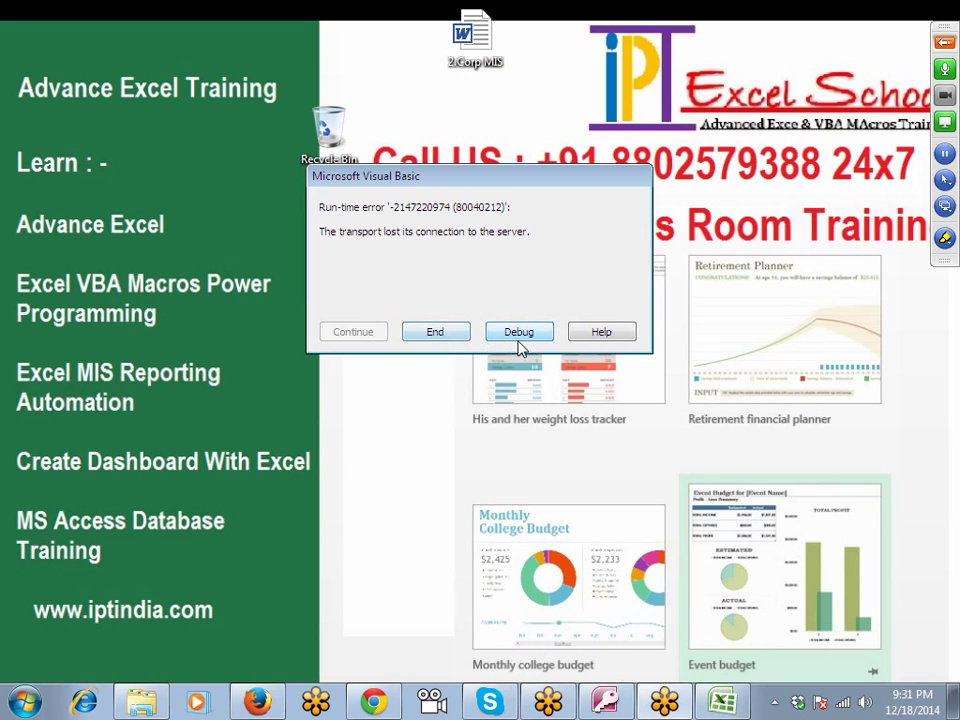
{"action": "left_click", "coordinate": [491, 344]}
{"action": "left_click", "coordinate": [426, 534]}
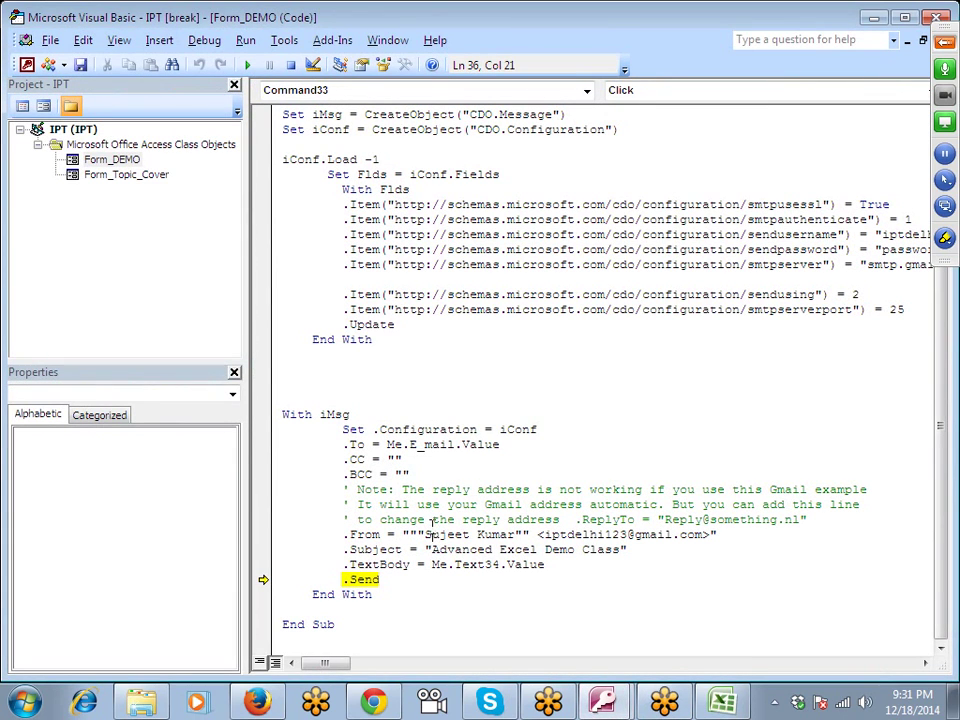
{"action": "left_click", "coordinate": [291, 66]}
{"action": "left_click", "coordinate": [428, 339]}
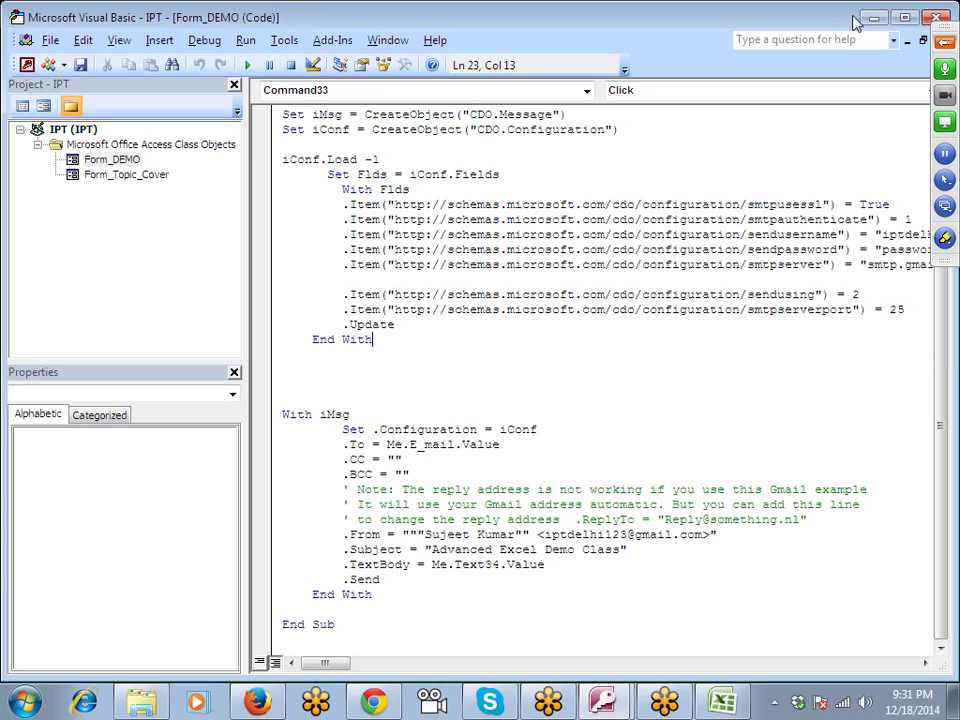
{"action": "left_click", "coordinate": [936, 18]}
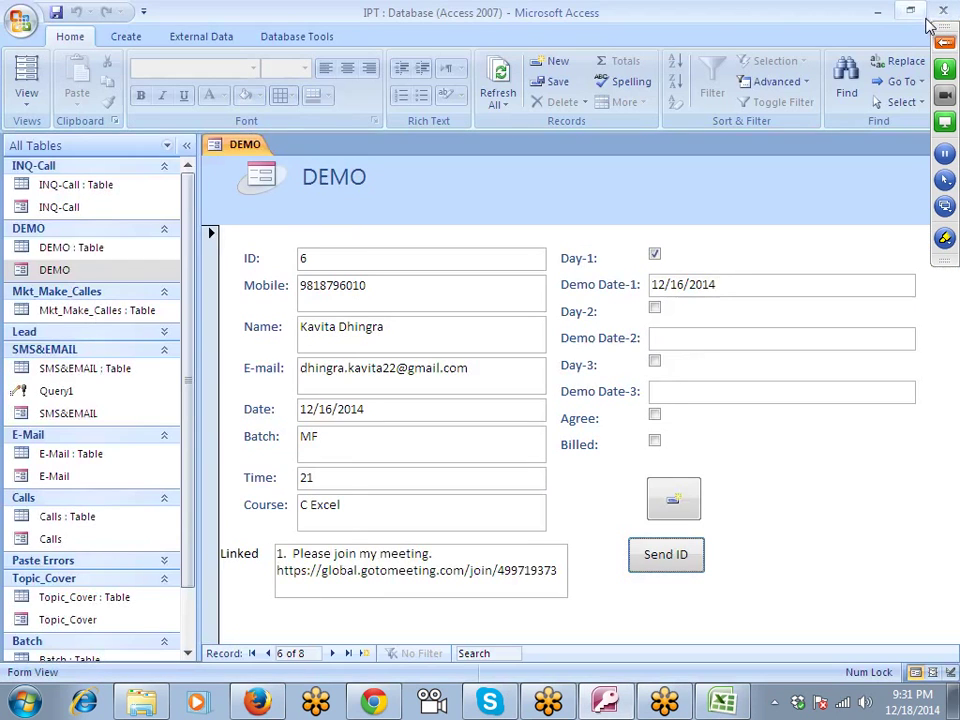
{"action": "left_click", "coordinate": [941, 11]}
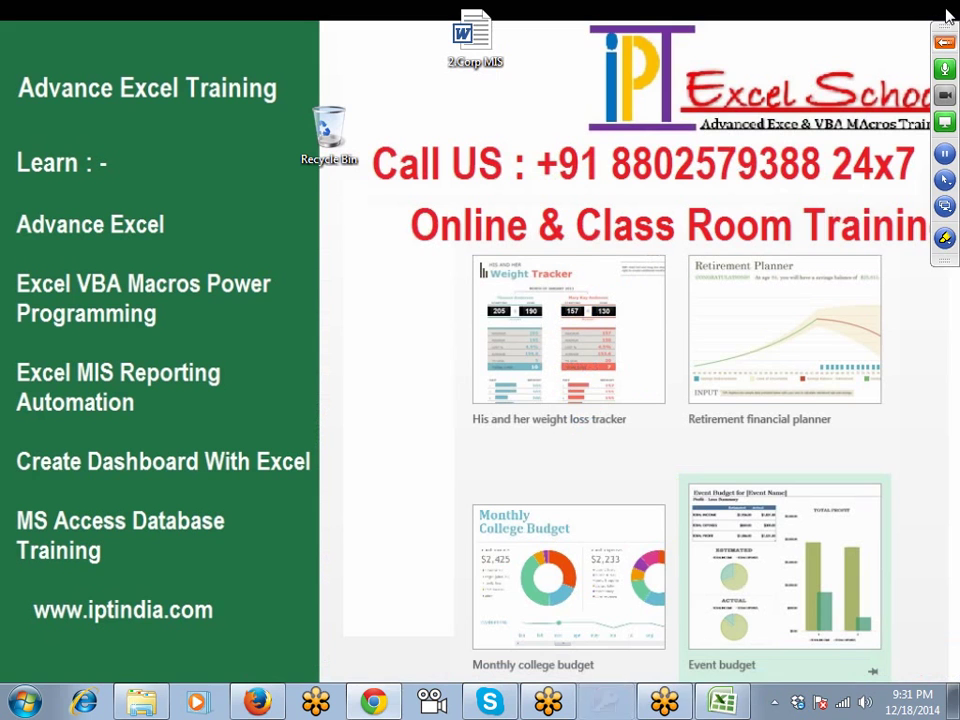
Step: Refresh the desktop twice from its context menu, then bring up Help and Support with F1
{"action": "right_click", "coordinate": [406, 250]}
{"action": "left_click", "coordinate": [448, 305]}
{"action": "right_click", "coordinate": [405, 272]}
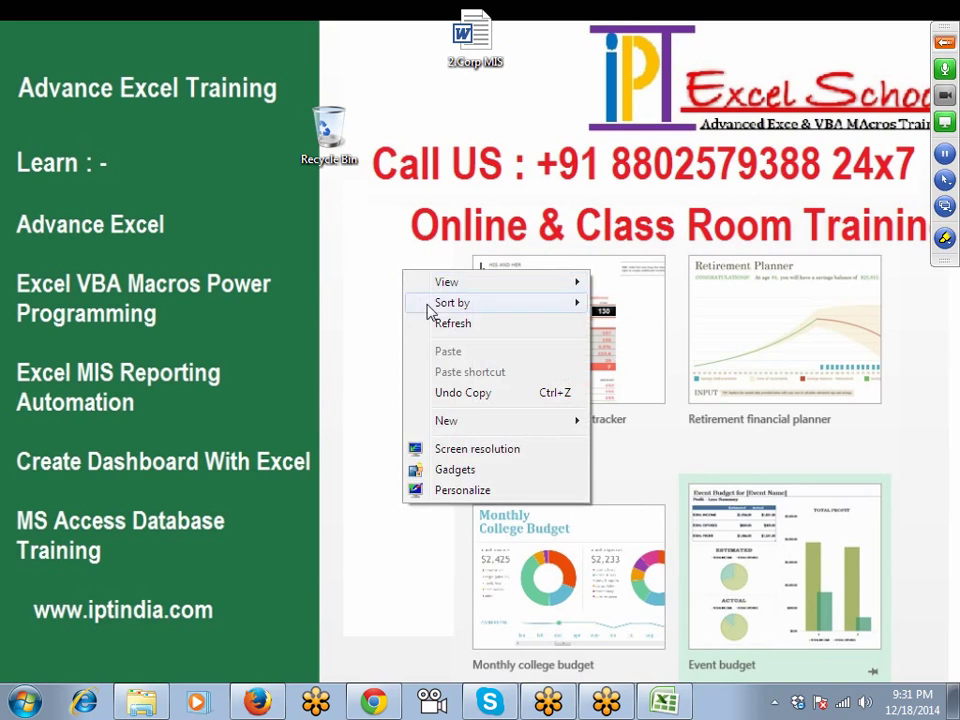
{"action": "left_click", "coordinate": [448, 325]}
{"action": "right_click", "coordinate": [400, 270]}
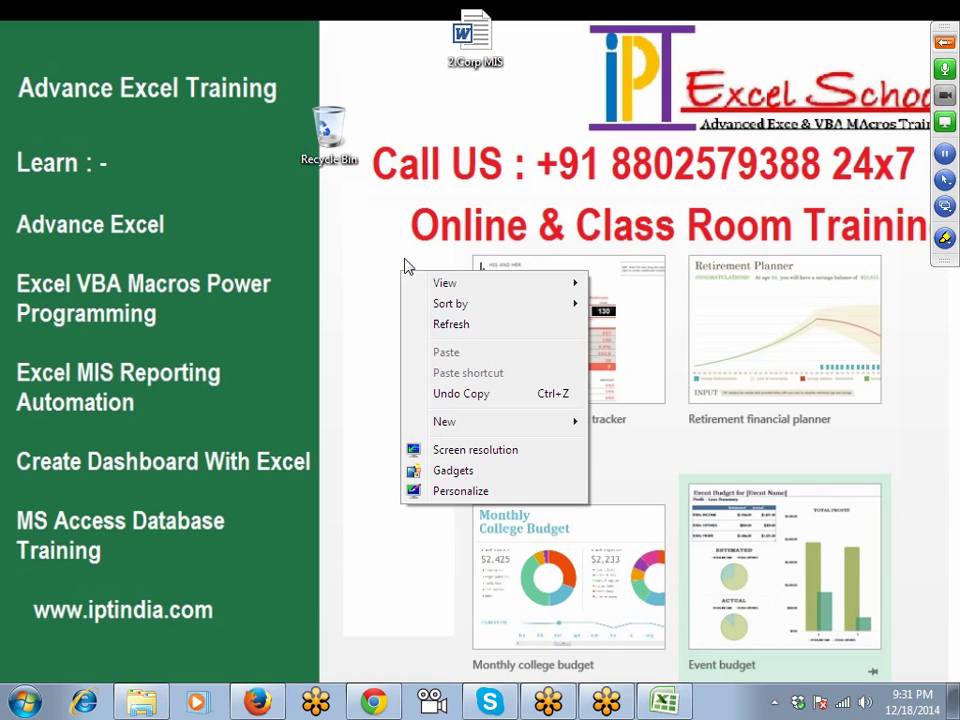
{"action": "left_click", "coordinate": [369, 222]}
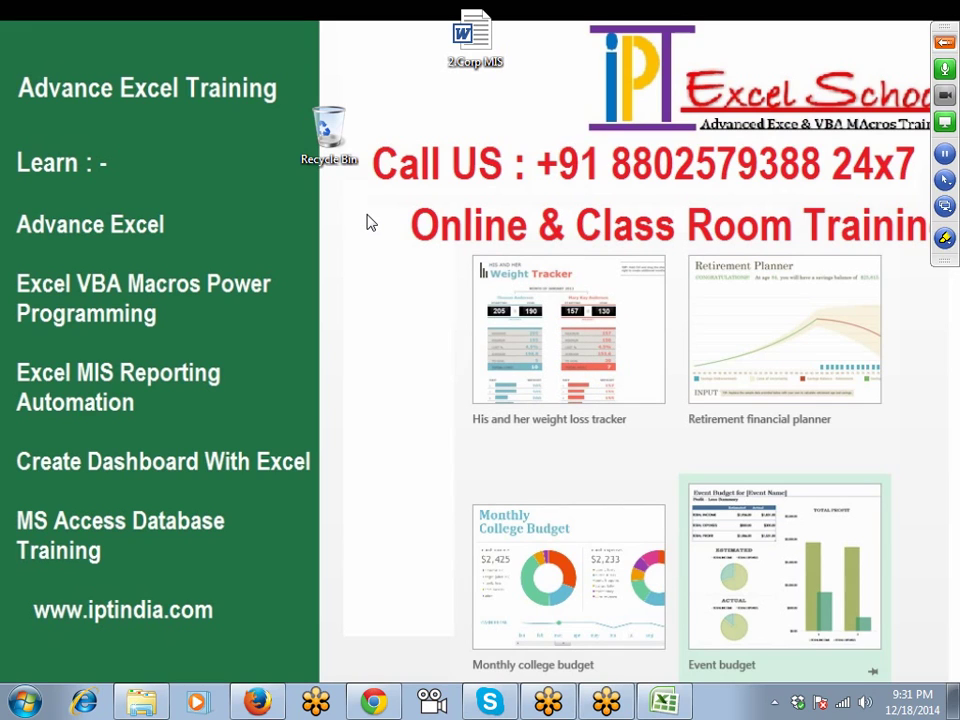
{"action": "key", "text": "F1"}
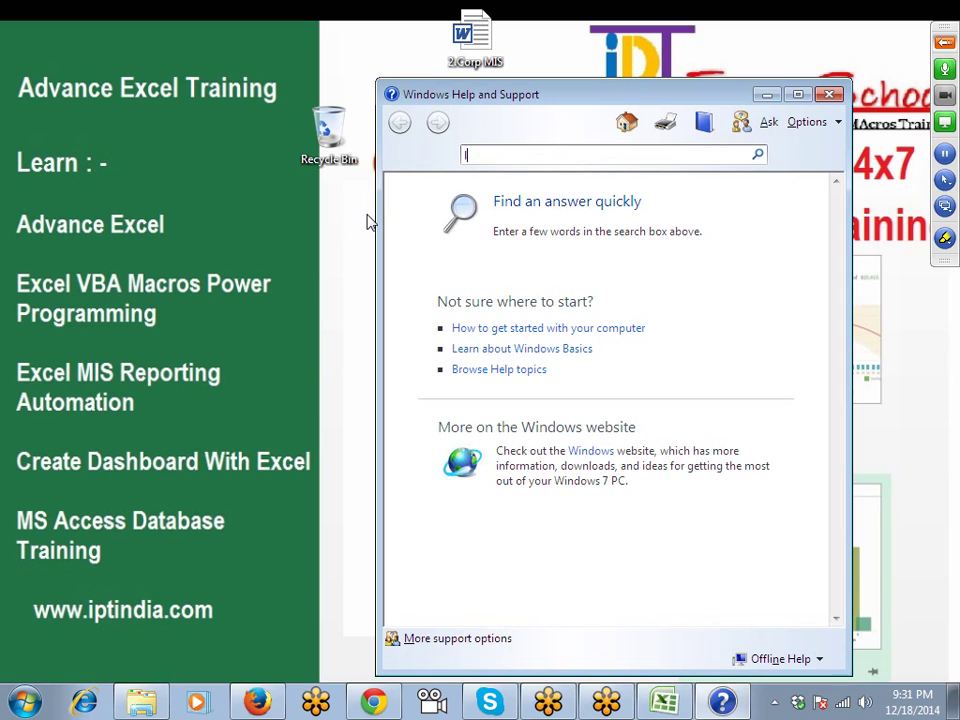
Step: Search Help for 'shortcut', open Keyboard shortcuts, choose Show all, and maximize the window
{"action": "type", "text": "shor"}
{"action": "type", "text": "tcut"}
{"action": "key", "text": "Return"}
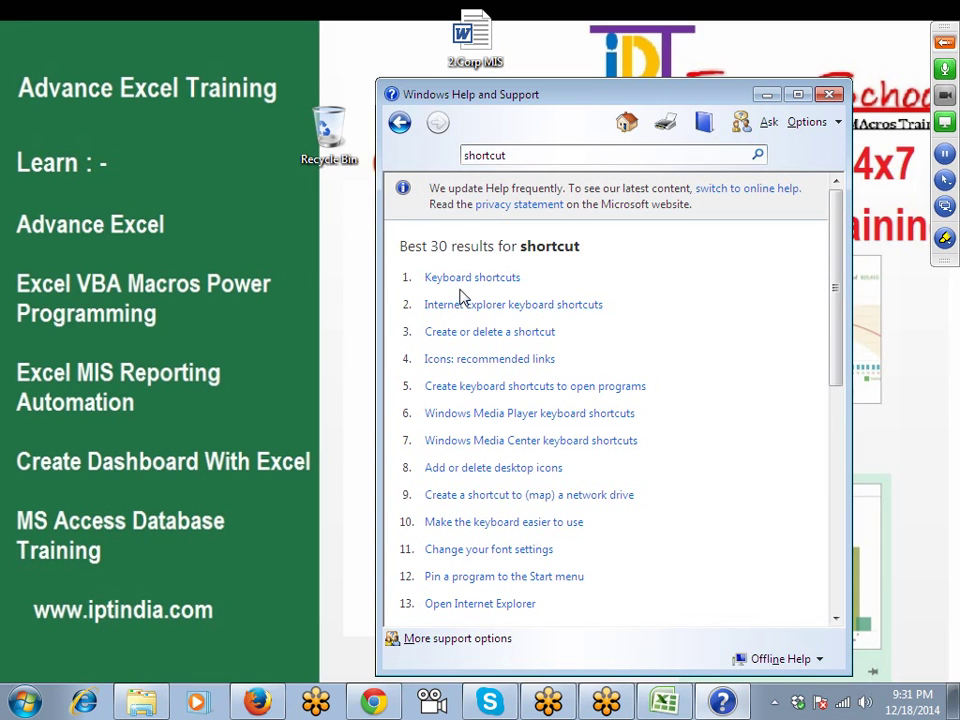
{"action": "left_click", "coordinate": [465, 289]}
{"action": "scroll", "coordinate": [467, 290], "scroll_direction": "down", "scroll_amount": 3}
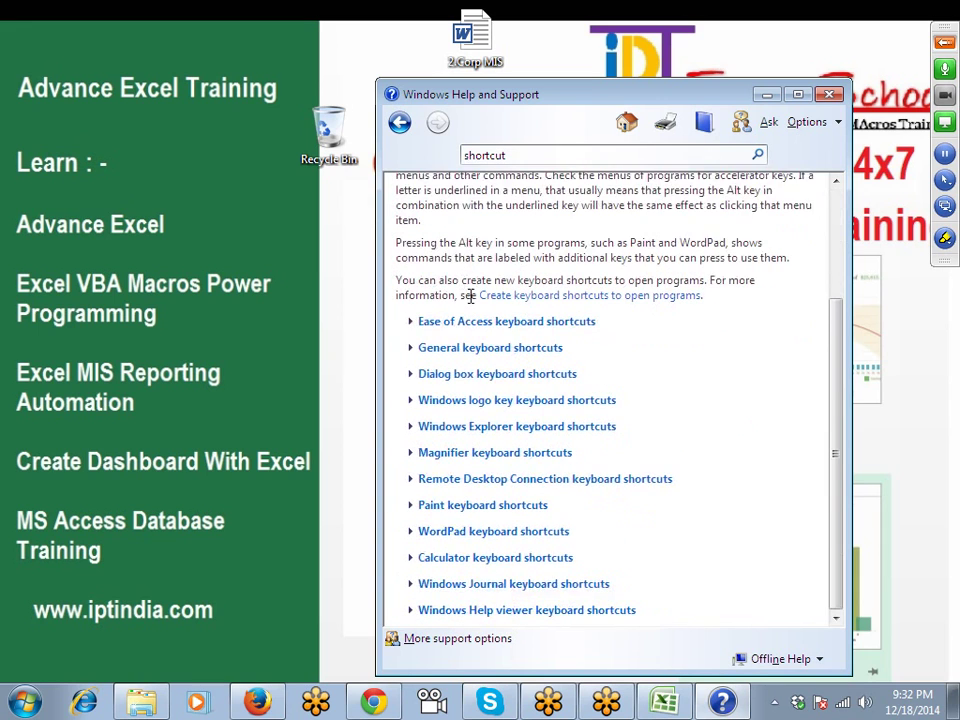
{"action": "scroll", "coordinate": [467, 290], "scroll_direction": "up", "scroll_amount": 3}
{"action": "left_click", "coordinate": [794, 188]}
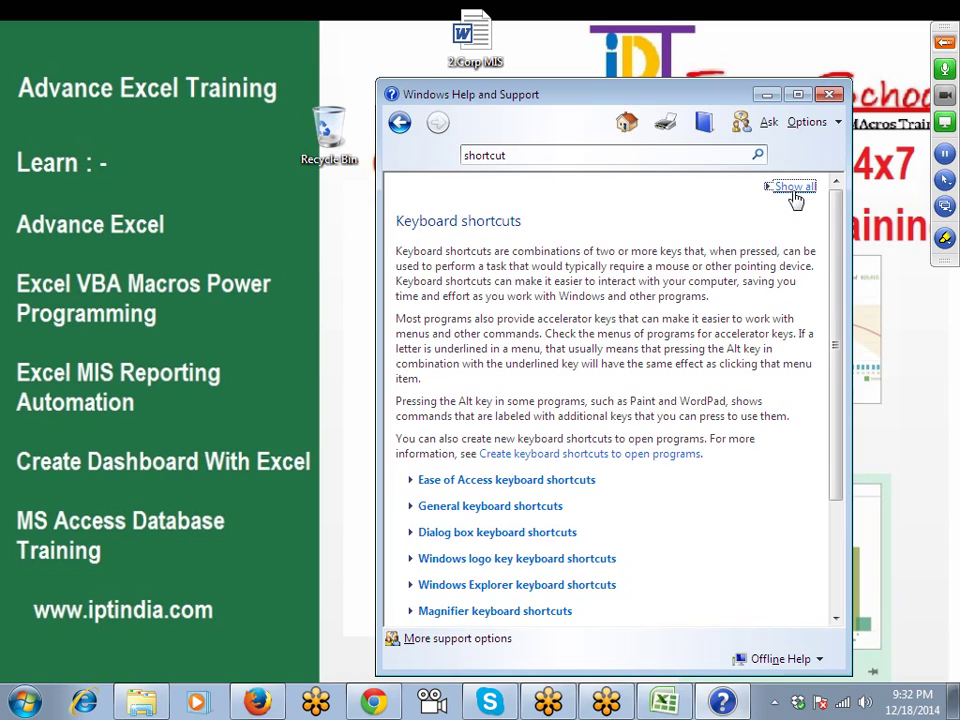
{"action": "left_click", "coordinate": [798, 95]}
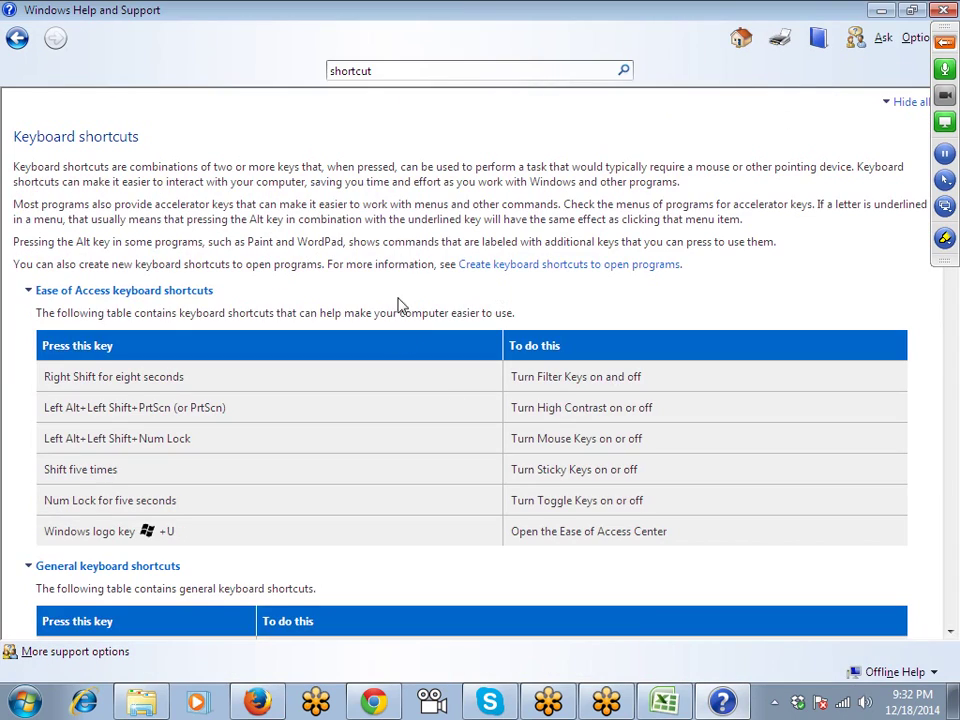
Step: Highlight sample entries such as Display and Ctrl+C in the general keyboard shortcuts table
{"action": "scroll", "coordinate": [411, 283], "scroll_direction": "down", "scroll_amount": 4}
{"action": "scroll", "coordinate": [411, 283], "scroll_direction": "up", "scroll_amount": 3}
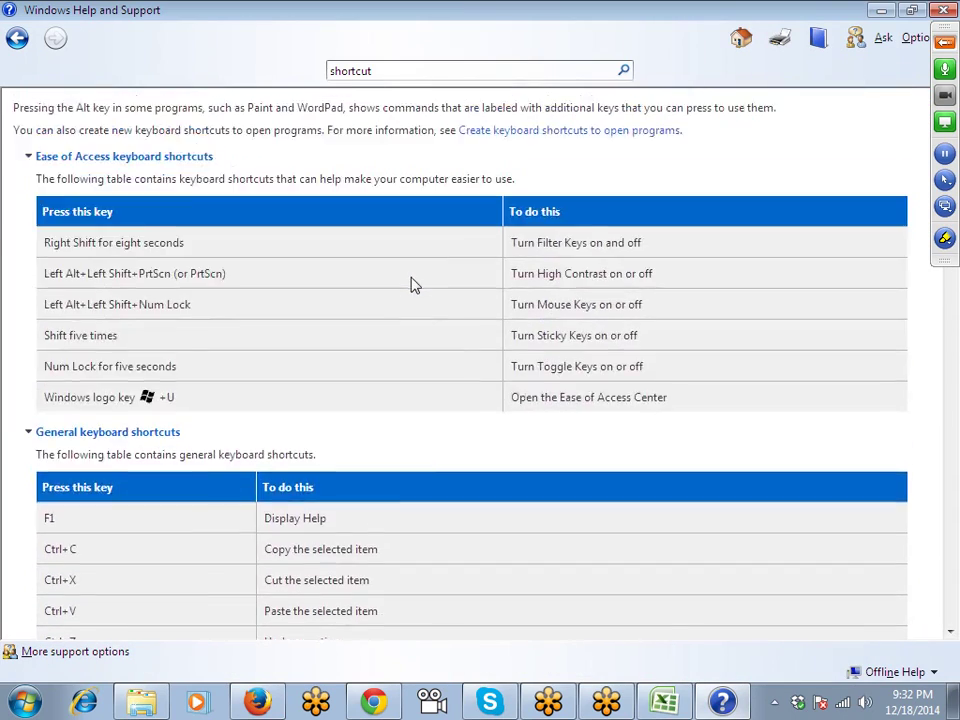
{"action": "scroll", "coordinate": [411, 283], "scroll_direction": "up", "scroll_amount": 2}
{"action": "scroll", "coordinate": [411, 283], "scroll_direction": "down", "scroll_amount": 2}
{"action": "scroll", "coordinate": [411, 283], "scroll_direction": "down", "scroll_amount": 4}
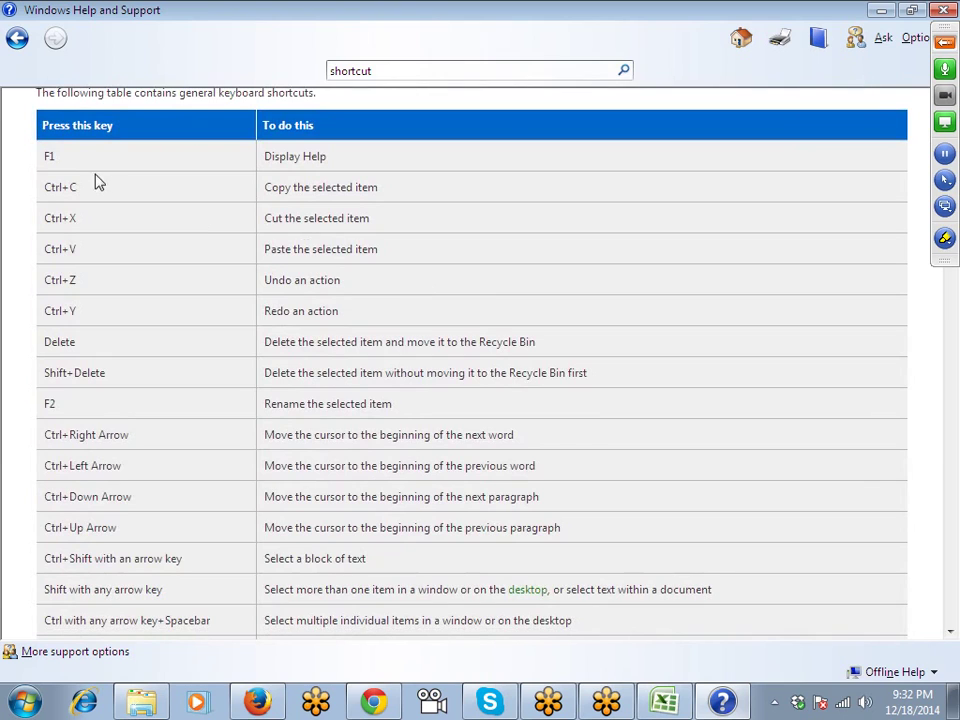
{"action": "mouse_move", "coordinate": [94, 182]}
{"action": "left_mouse_down"}
{"action": "mouse_move", "coordinate": [32, 172]}
{"action": "mouse_move", "coordinate": [72, 195]}
{"action": "left_mouse_up"}
{"action": "left_click", "coordinate": [290, 167]}
{"action": "double_click", "coordinate": [290, 167]}
{"action": "left_click", "coordinate": [146, 195]}
{"action": "scroll", "coordinate": [72, 195], "scroll_direction": "up", "scroll_amount": 3}
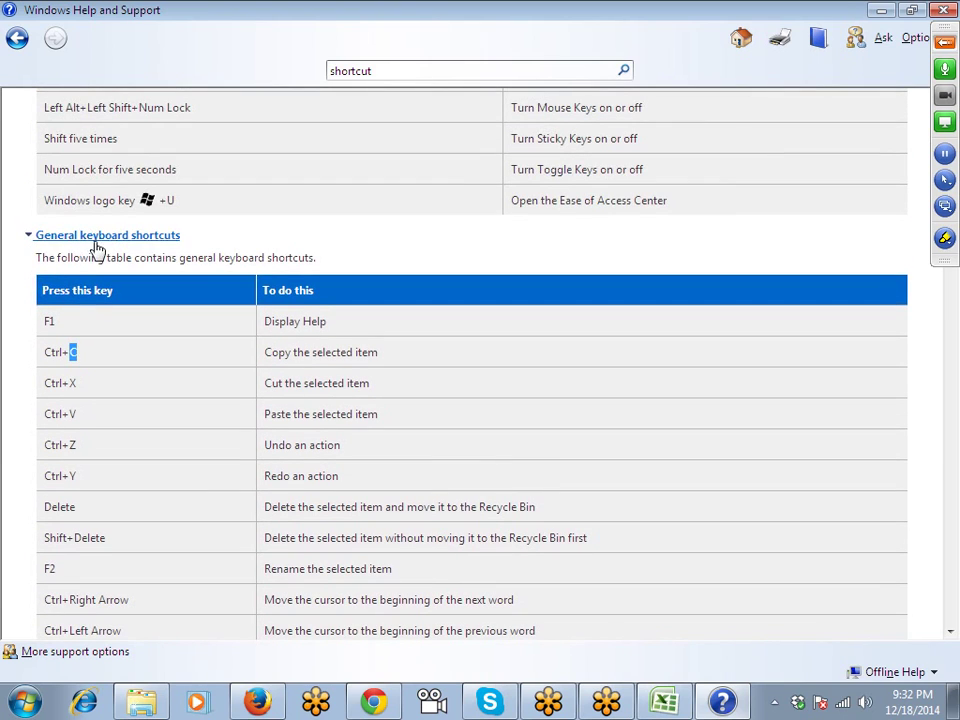
{"action": "left_click", "coordinate": [197, 250]}
Step: Scroll to the dialog box table and highlight the Tab, Shift+Tab and Alt+underlined letter shortcuts
{"action": "scroll", "coordinate": [199, 255], "scroll_direction": "down", "scroll_amount": 3}
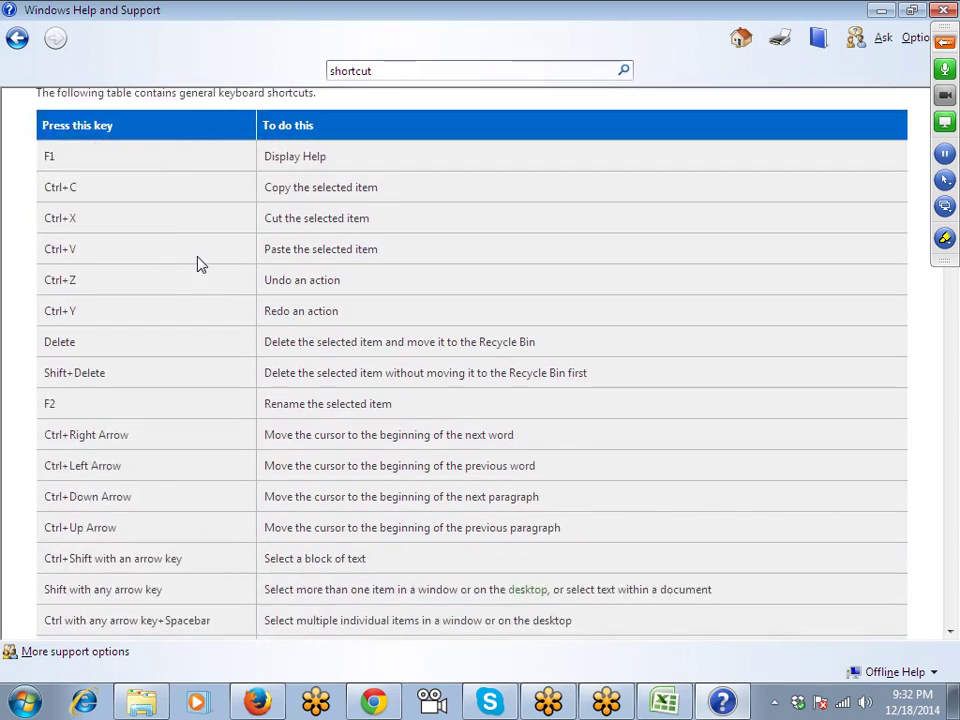
{"action": "scroll", "coordinate": [199, 264], "scroll_direction": "down", "scroll_amount": 3}
{"action": "scroll", "coordinate": [199, 264], "scroll_direction": "down", "scroll_amount": 3}
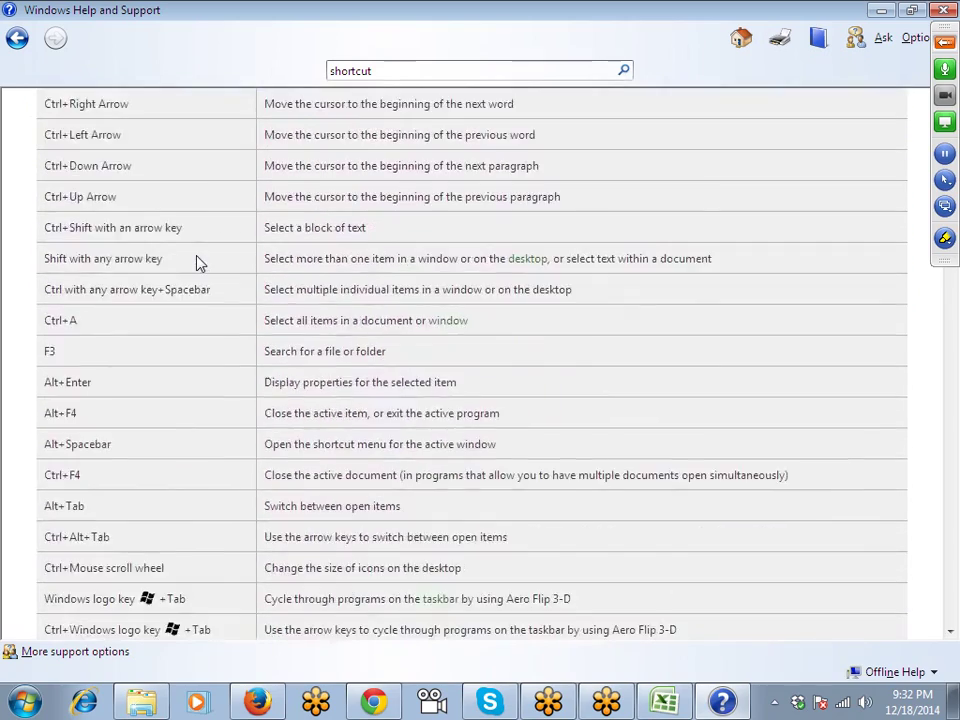
{"action": "scroll", "coordinate": [199, 264], "scroll_direction": "down", "scroll_amount": 5}
{"action": "scroll", "coordinate": [197, 261], "scroll_direction": "down", "scroll_amount": 4}
{"action": "scroll", "coordinate": [197, 258], "scroll_direction": "down", "scroll_amount": 8}
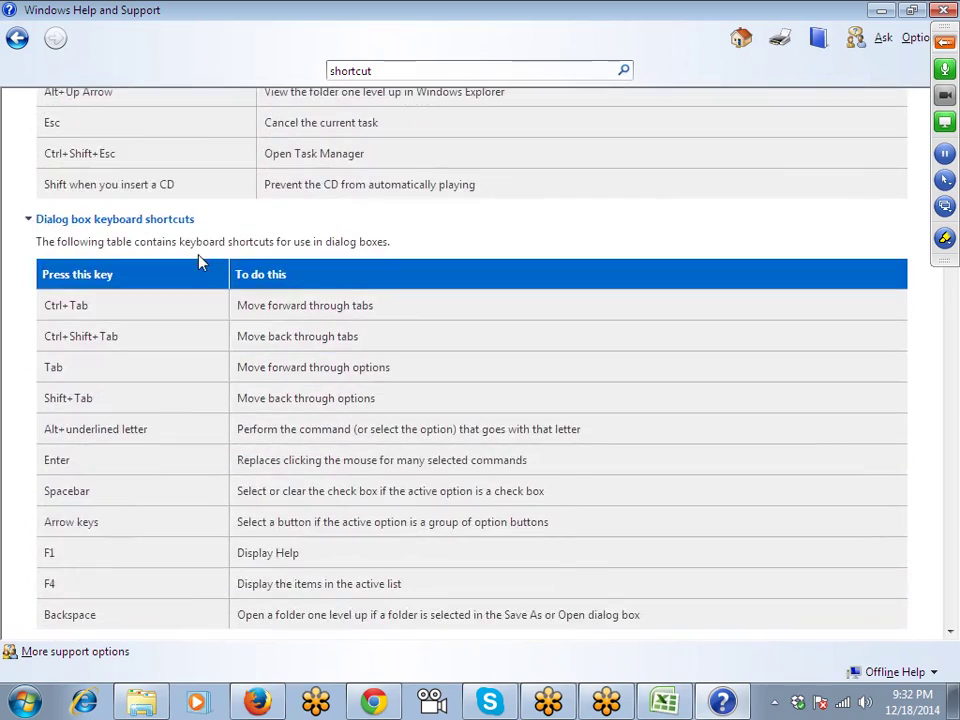
{"action": "scroll", "coordinate": [206, 262], "scroll_direction": "down", "scroll_amount": 2}
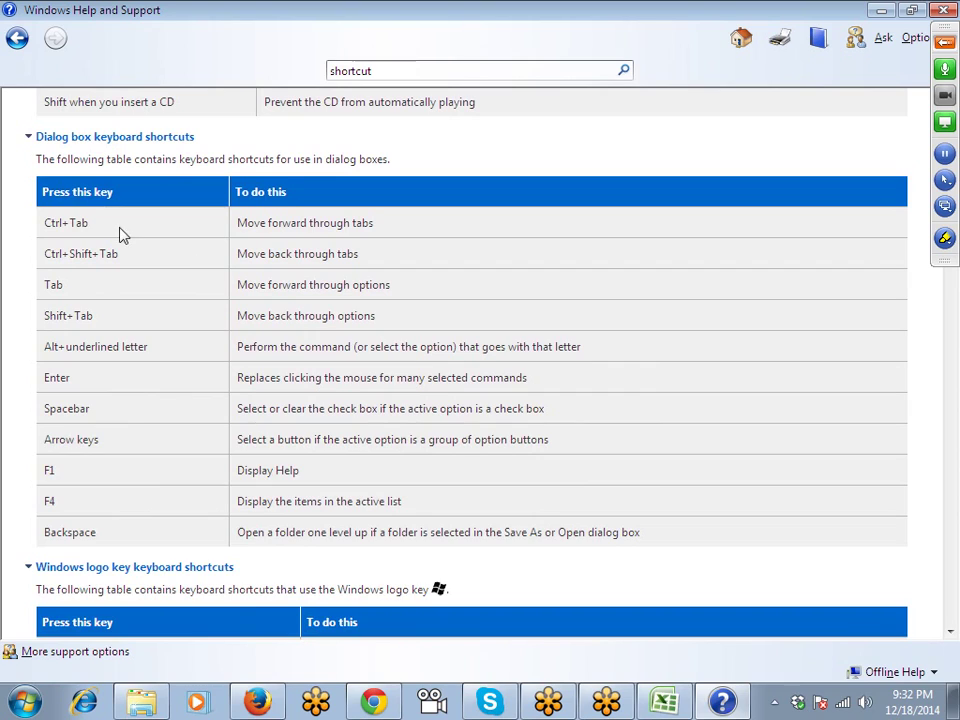
{"action": "left_click_drag", "start_coordinate": [89, 223], "coordinate": [65, 226]}
{"action": "mouse_move", "coordinate": [120, 256]}
{"action": "left_mouse_down"}
{"action": "mouse_move", "coordinate": [63, 258]}
{"action": "mouse_move", "coordinate": [72, 294]}
{"action": "left_mouse_up"}
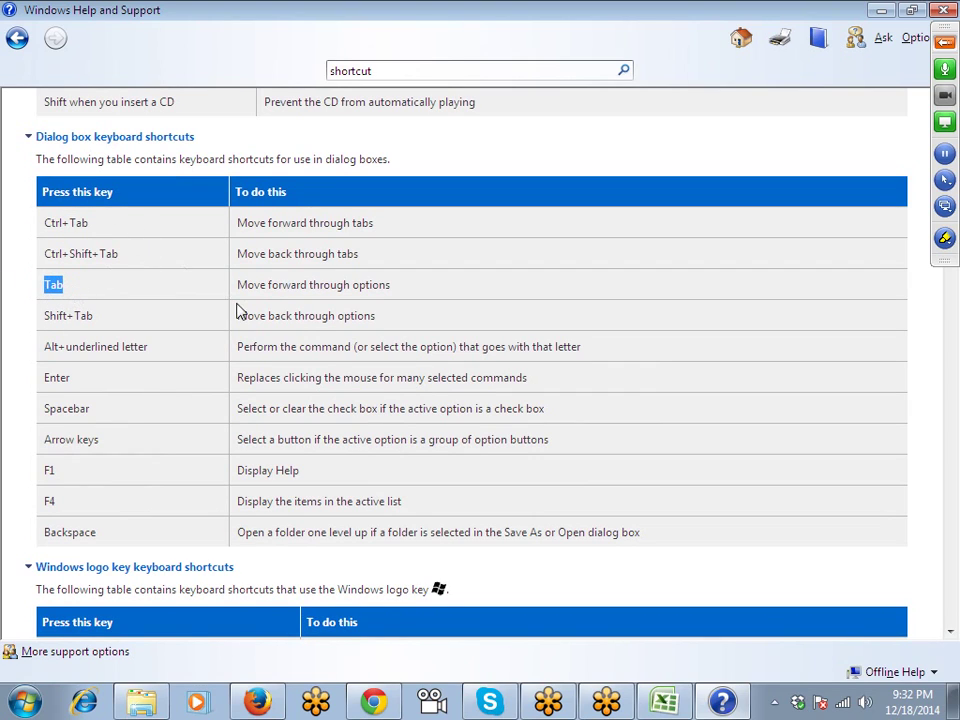
{"action": "left_click_drag", "start_coordinate": [130, 320], "coordinate": [44, 317]}
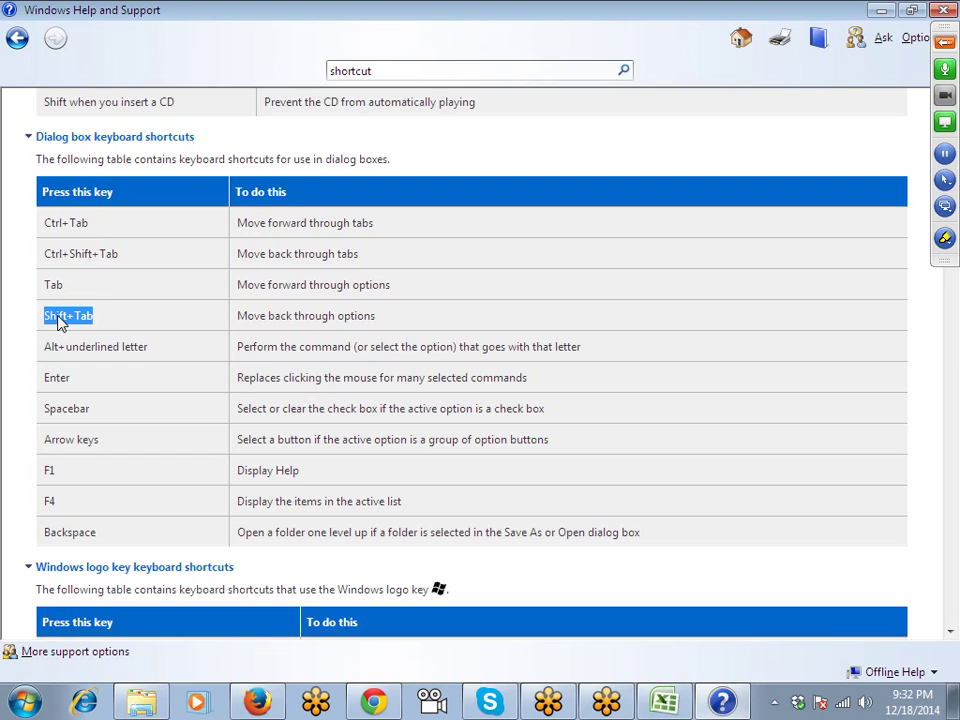
{"action": "double_click", "coordinate": [103, 348]}
{"action": "left_click", "coordinate": [93, 378]}
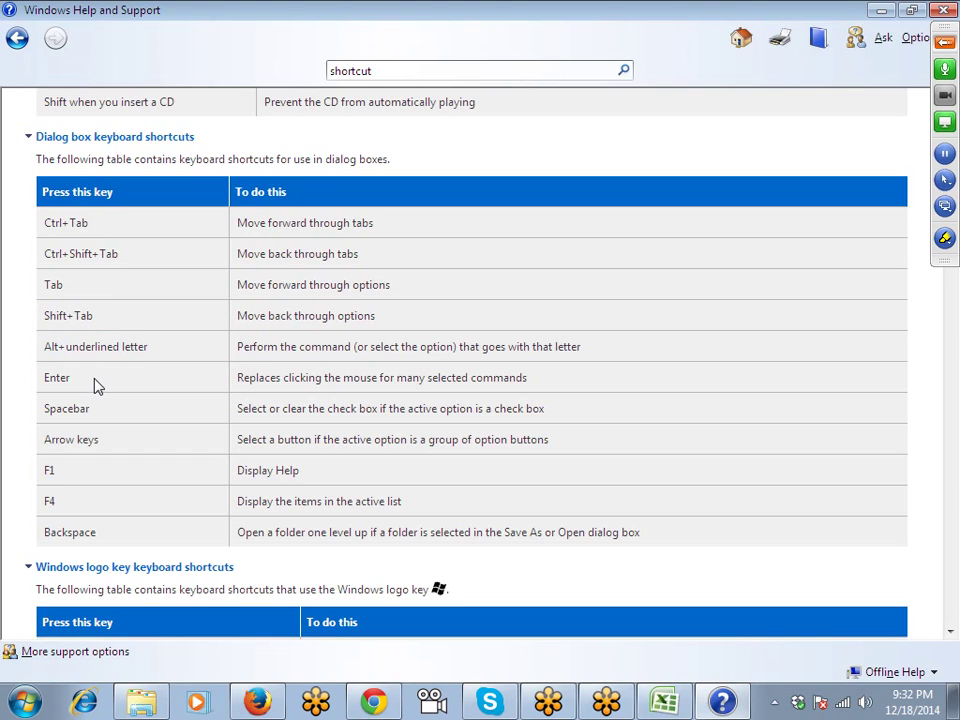
Step: Highlight the Windows logo key and Windows logo key+Pause shortcuts, then clear the selection
{"action": "scroll", "coordinate": [92, 410], "scroll_direction": "down", "scroll_amount": 2}
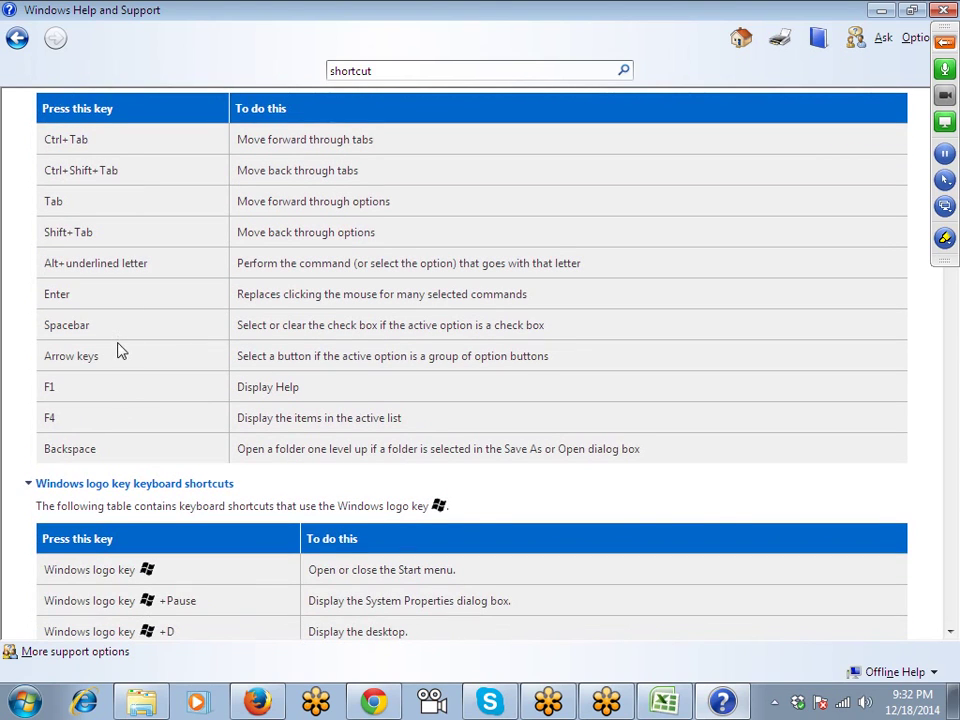
{"action": "scroll", "coordinate": [120, 405], "scroll_direction": "down", "scroll_amount": 6}
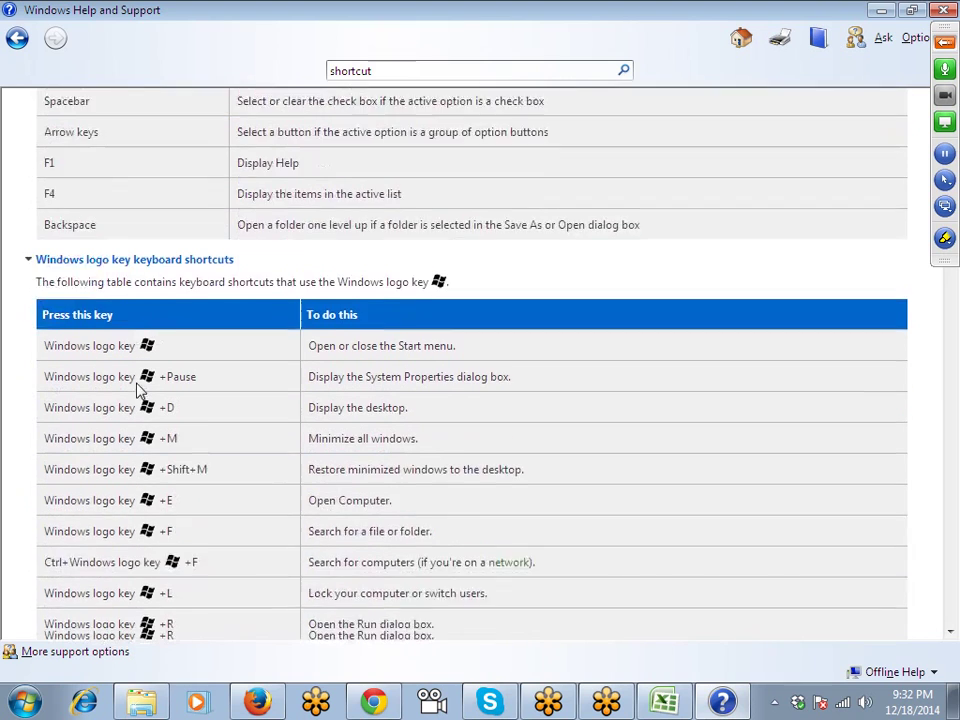
{"action": "scroll", "coordinate": [137, 384], "scroll_direction": "down", "scroll_amount": 2}
{"action": "double_click", "coordinate": [127, 240]}
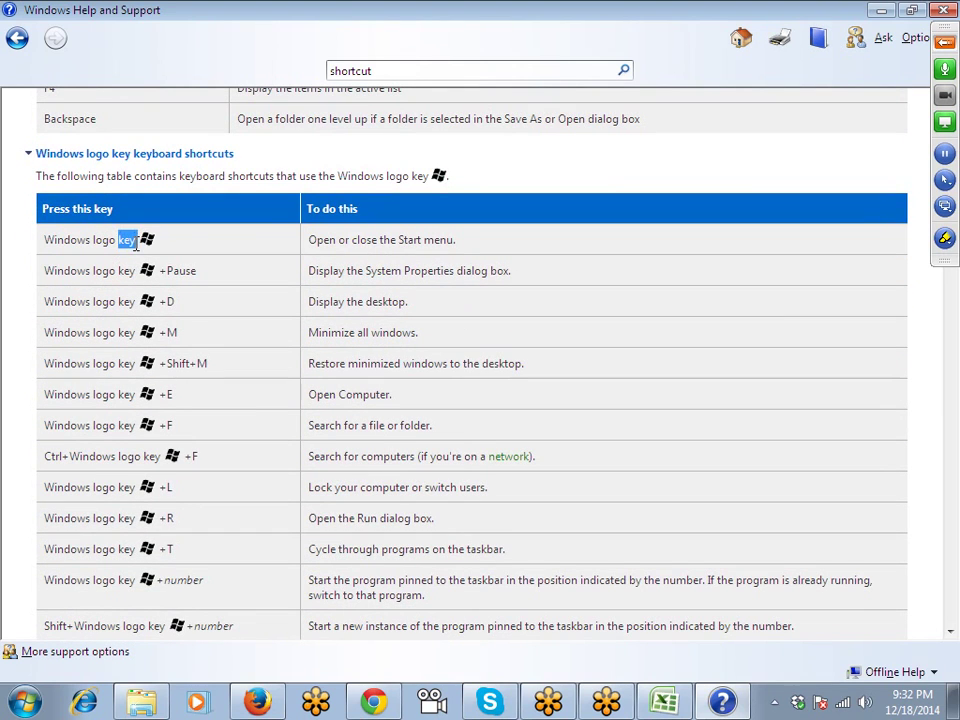
{"action": "left_click", "coordinate": [200, 250]}
{"action": "triple_click", "coordinate": [211, 281]}
{"action": "left_click", "coordinate": [210, 281]}
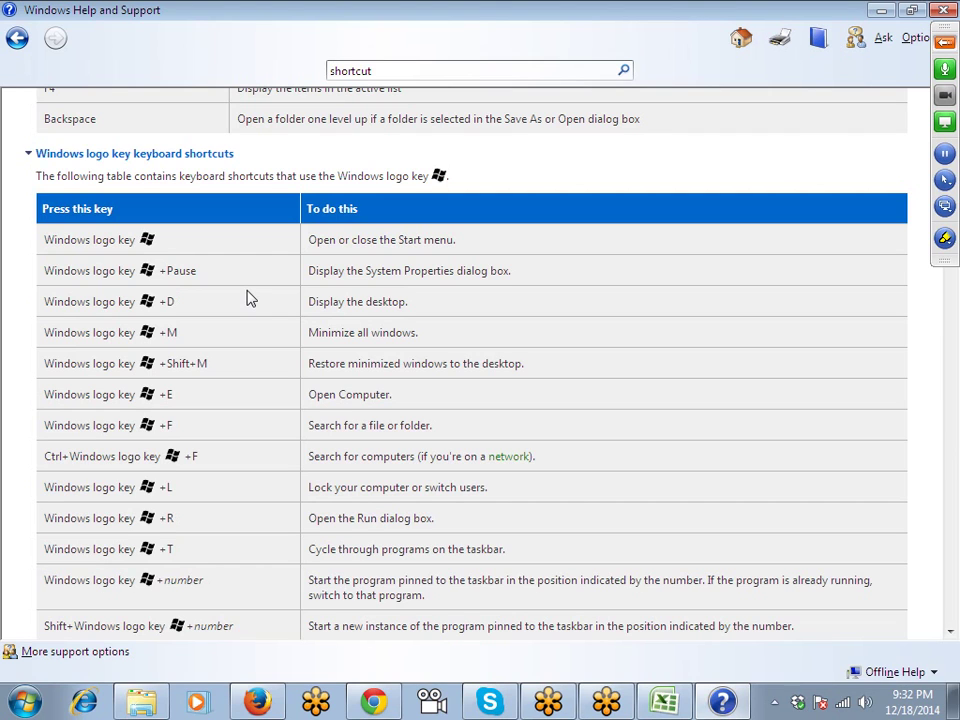
{"action": "key", "text": "super+Pause"}
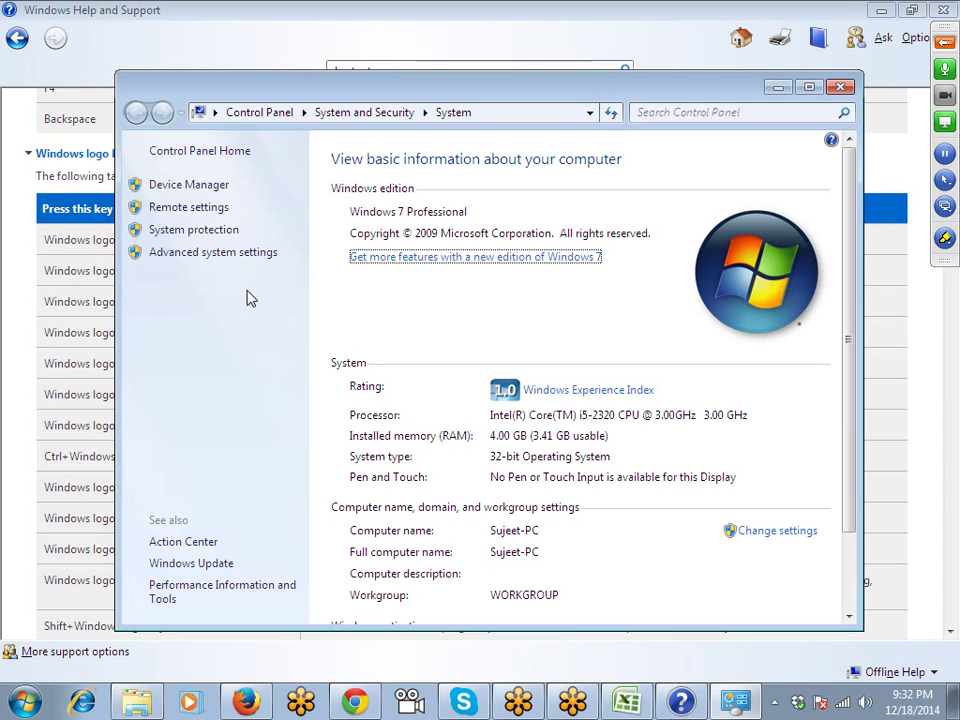
{"action": "scroll", "coordinate": [366, 345], "scroll_direction": "down", "scroll_amount": 2}
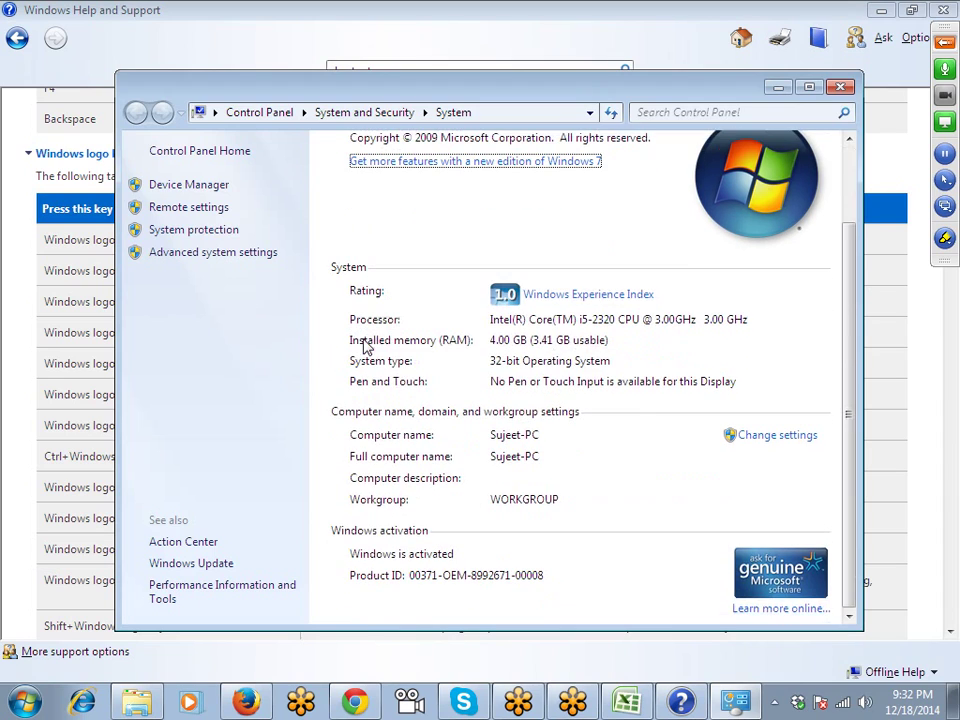
{"action": "left_click", "coordinate": [840, 86]}
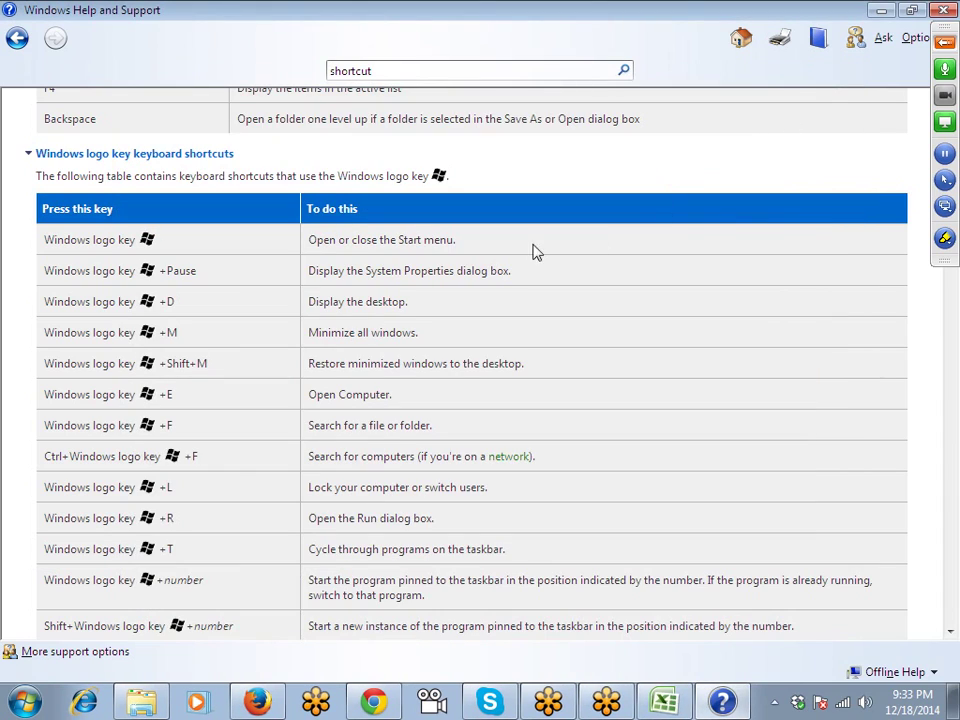
{"action": "scroll", "coordinate": [521, 281], "scroll_direction": "down", "scroll_amount": 3}
{"action": "scroll", "coordinate": [521, 282], "scroll_direction": "down", "scroll_amount": 4}
{"action": "scroll", "coordinate": [521, 283], "scroll_direction": "down", "scroll_amount": 4}
Step: Scroll past the Paint and WordPad shortcut tables, close Help and Support, and switch to the Dropbox folder
{"action": "scroll", "coordinate": [521, 283], "scroll_direction": "down", "scroll_amount": 3}
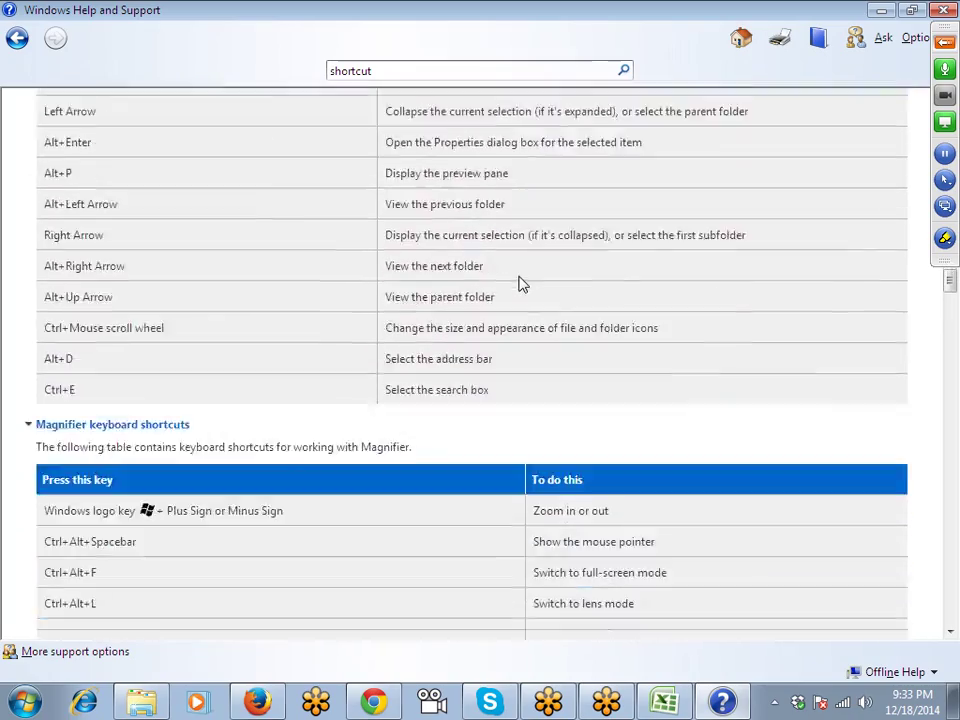
{"action": "scroll", "coordinate": [521, 283], "scroll_direction": "down", "scroll_amount": 4}
{"action": "scroll", "coordinate": [521, 283], "scroll_direction": "down", "scroll_amount": 3}
{"action": "scroll", "coordinate": [521, 283], "scroll_direction": "down", "scroll_amount": 4}
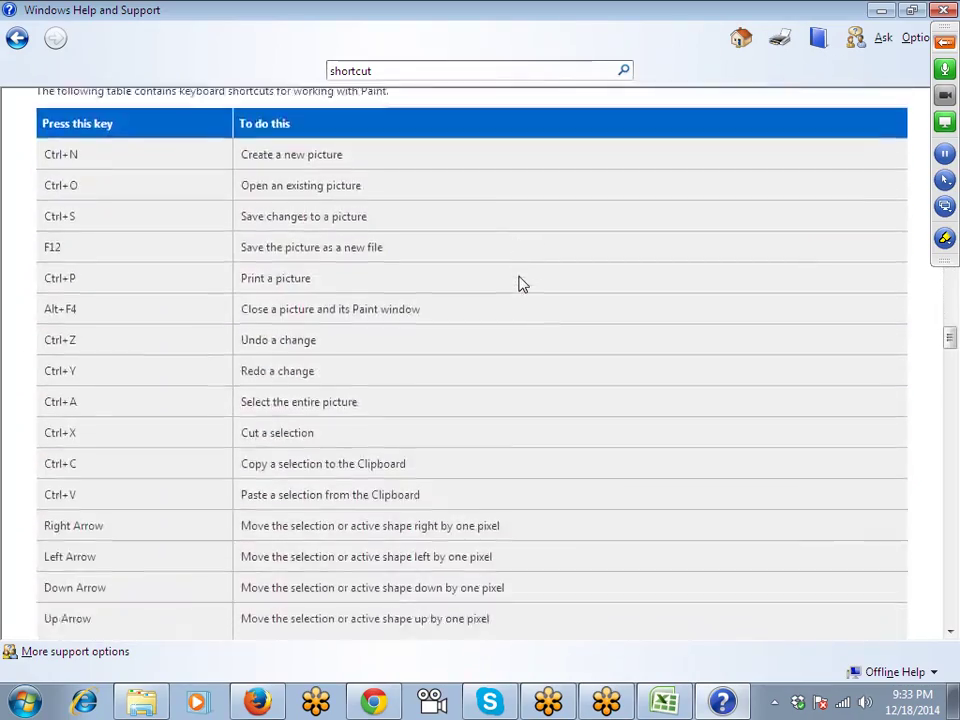
{"action": "scroll", "coordinate": [521, 283], "scroll_direction": "down", "scroll_amount": 5}
{"action": "scroll", "coordinate": [521, 283], "scroll_direction": "down", "scroll_amount": 4}
{"action": "scroll", "coordinate": [521, 283], "scroll_direction": "down", "scroll_amount": 4}
{"action": "scroll", "coordinate": [521, 283], "scroll_direction": "down", "scroll_amount": 4}
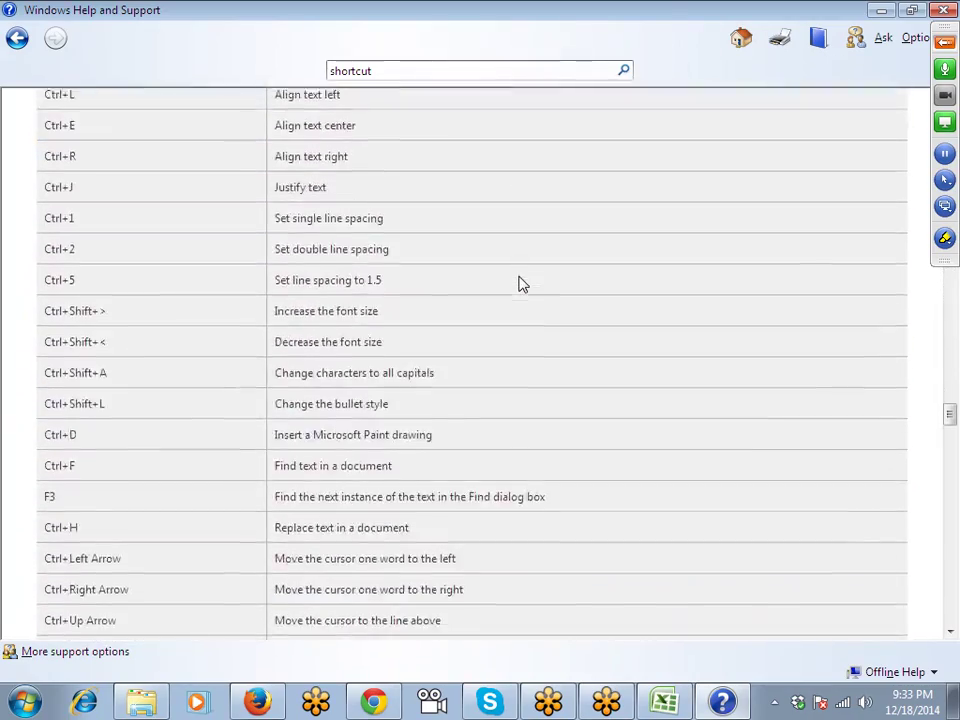
{"action": "scroll", "coordinate": [521, 281], "scroll_direction": "down", "scroll_amount": 2}
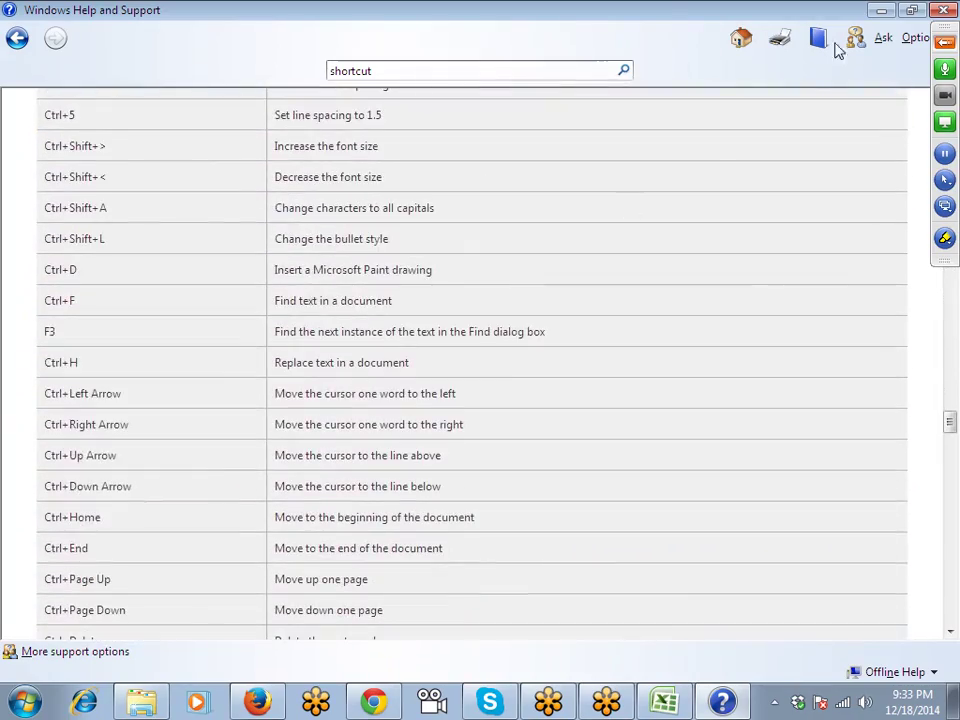
{"action": "left_click", "coordinate": [940, 9]}
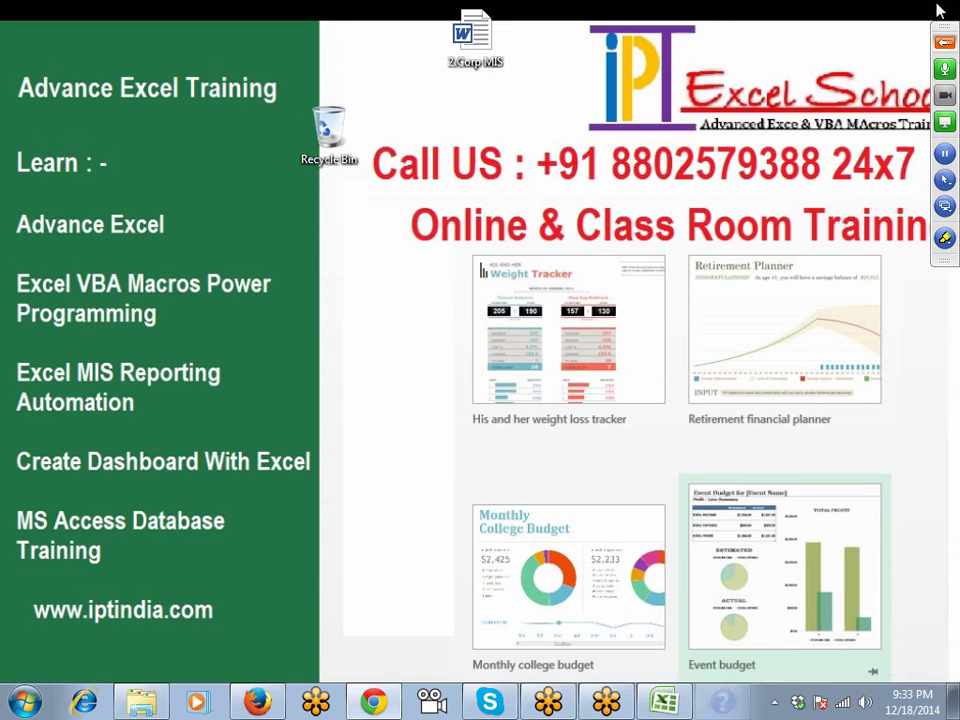
{"action": "left_click", "coordinate": [140, 703]}
Step: Refresh the Dropbox folder listing and select the IPT macro-enabled workbook
{"action": "left_click", "coordinate": [251, 354]}
{"action": "right_click", "coordinate": [234, 334]}
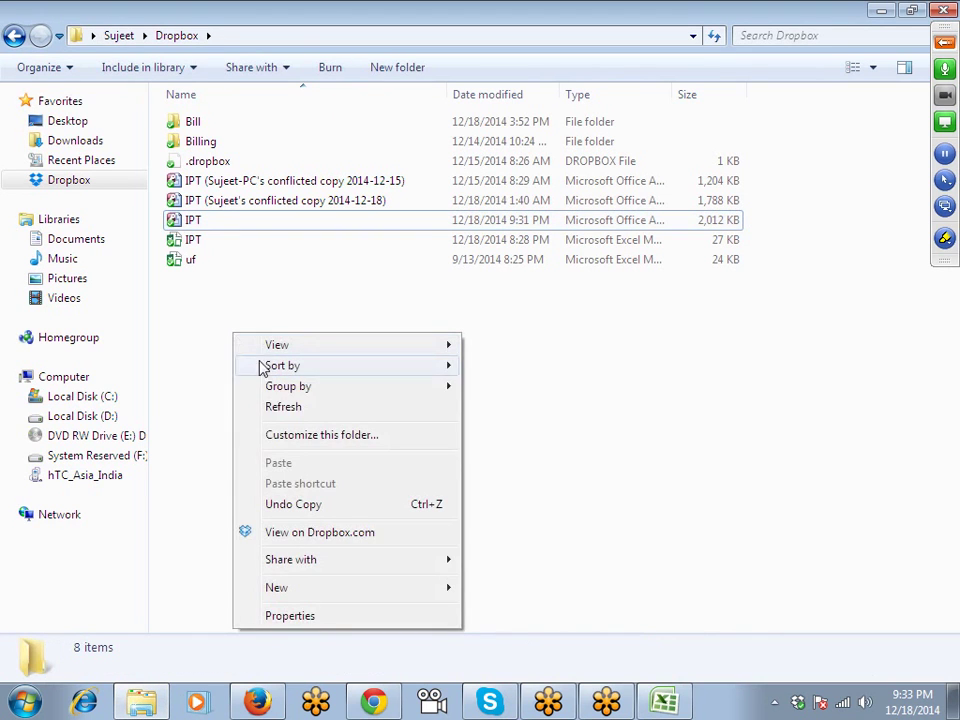
{"action": "left_click", "coordinate": [264, 410]}
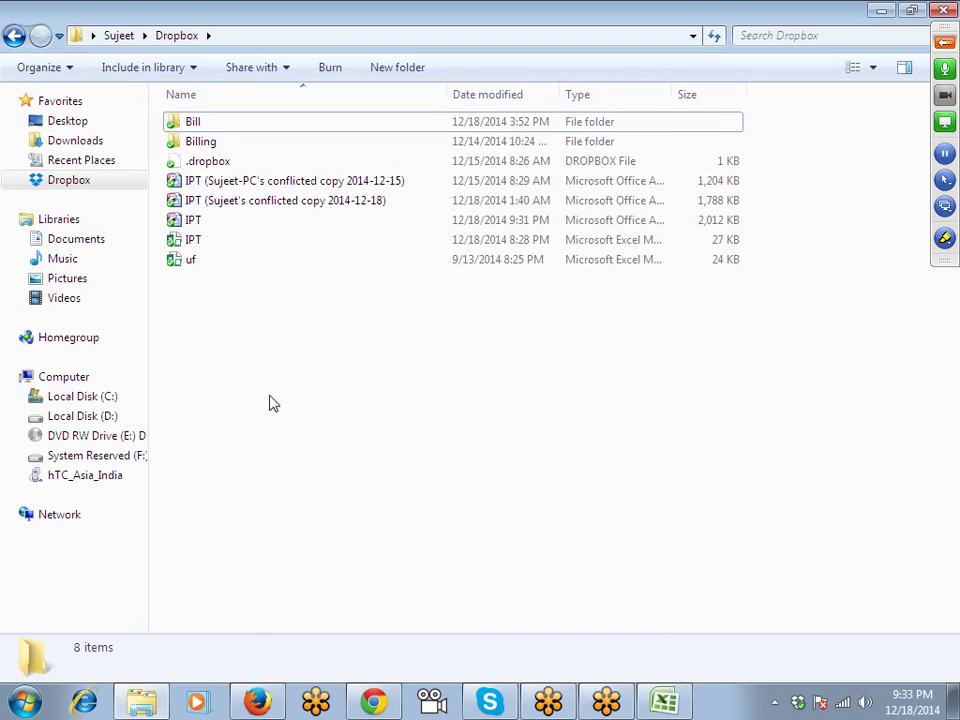
{"action": "left_click", "coordinate": [199, 244]}
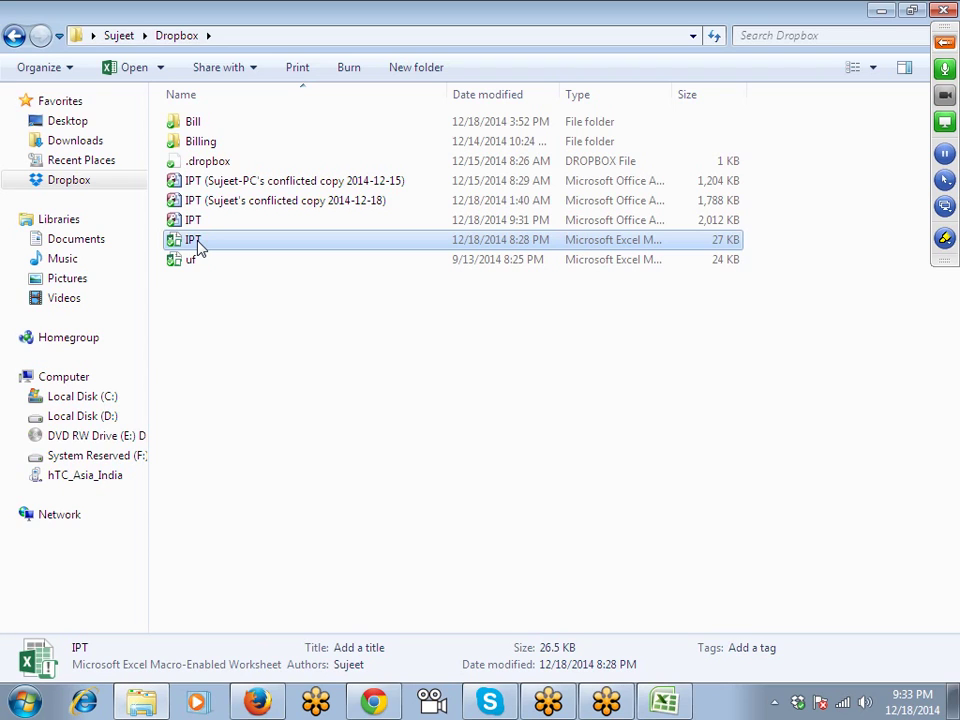
Step: Open the IPT workbook's Properties dialog on the Details tab
{"action": "right_click", "coordinate": [199, 247]}
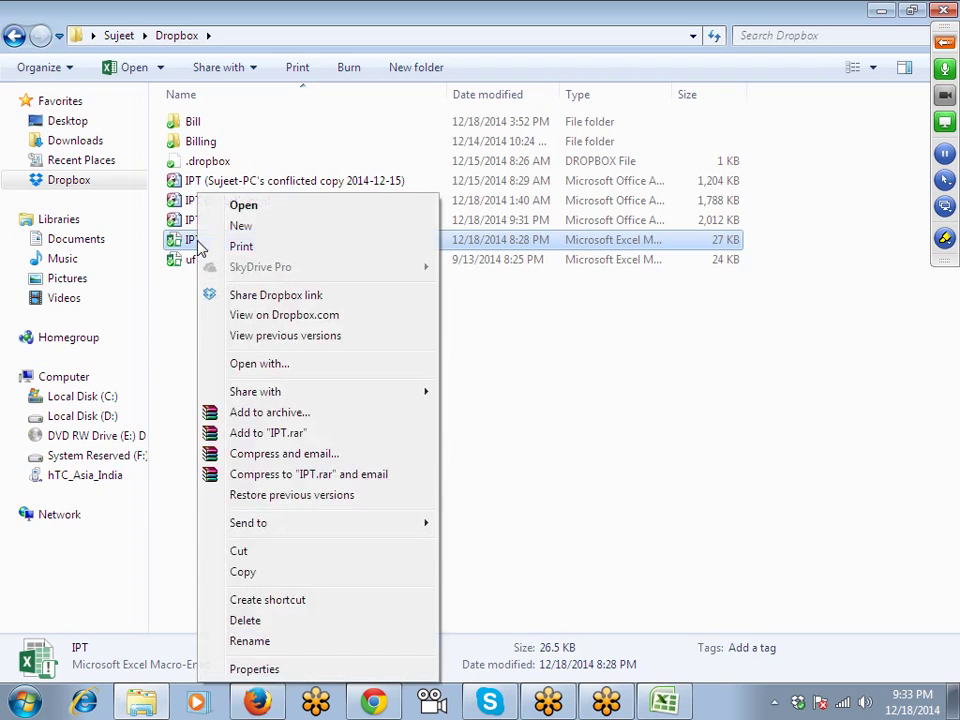
{"action": "left_click", "coordinate": [265, 669]}
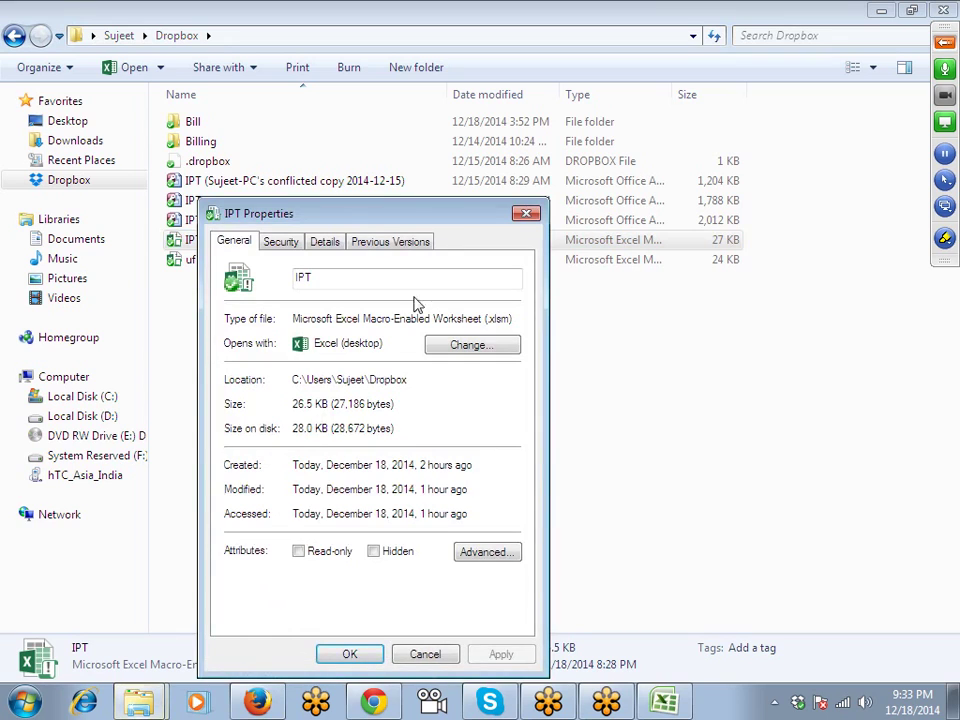
{"action": "left_click", "coordinate": [328, 241]}
{"action": "left_click_drag", "start_coordinate": [367, 219], "coordinate": [509, 215]}
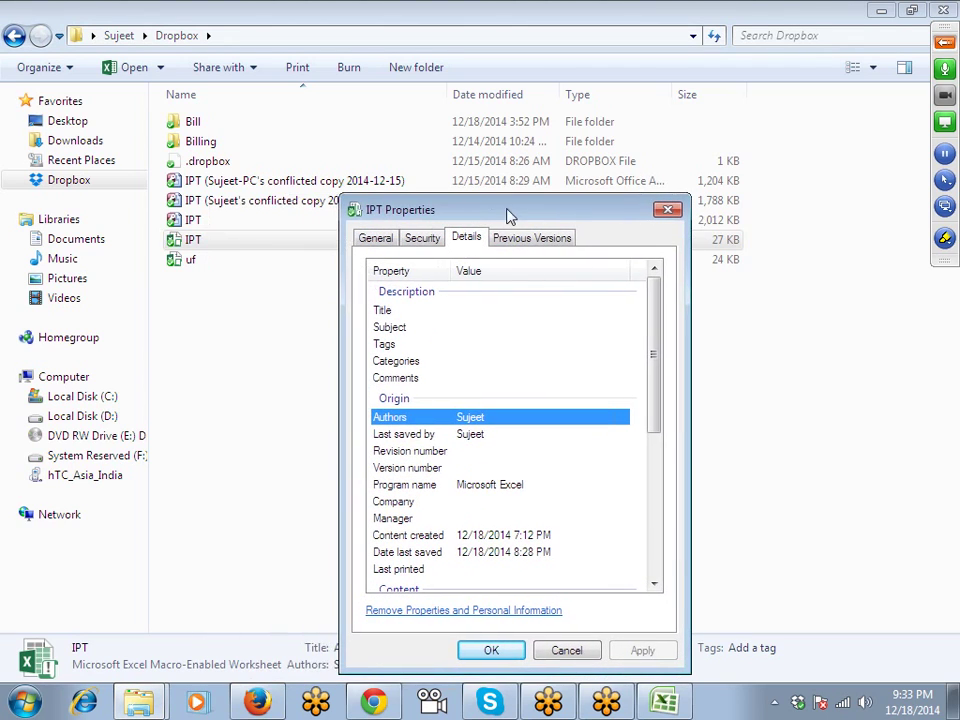
Step: Enter 'Training Management File For IPT' as the workbook's Title property
{"action": "left_click", "coordinate": [470, 311]}
{"action": "type", "text": "T"}
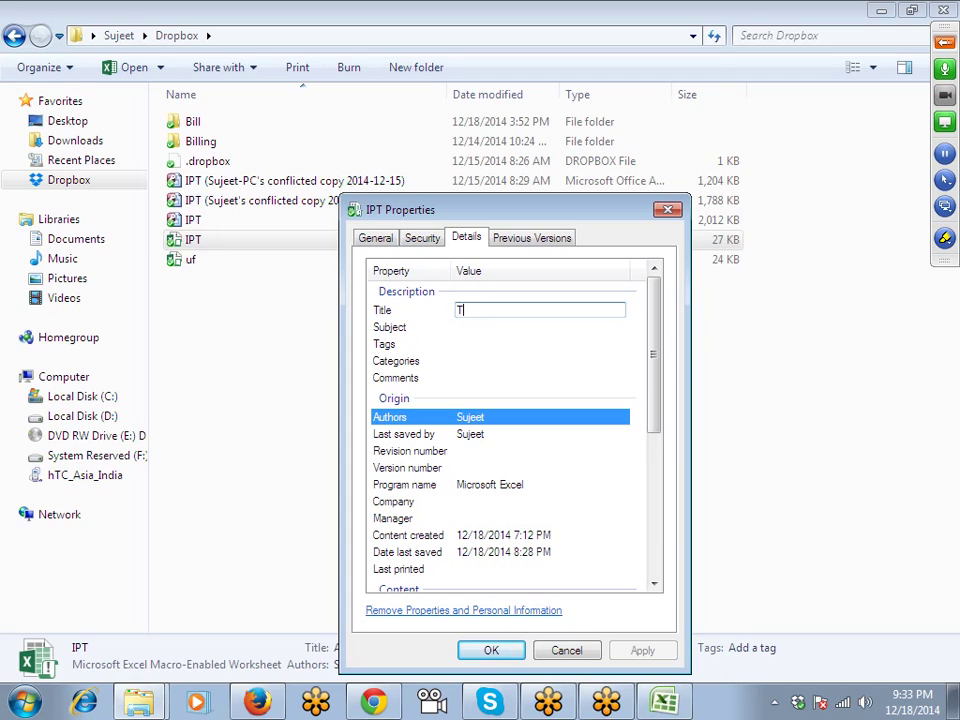
{"action": "type", "text": "rainin"}
{"action": "type", "text": "g "}
{"action": "type", "text": "Ma"}
{"action": "type", "text": "nageme"}
{"action": "type", "text": "nt File "}
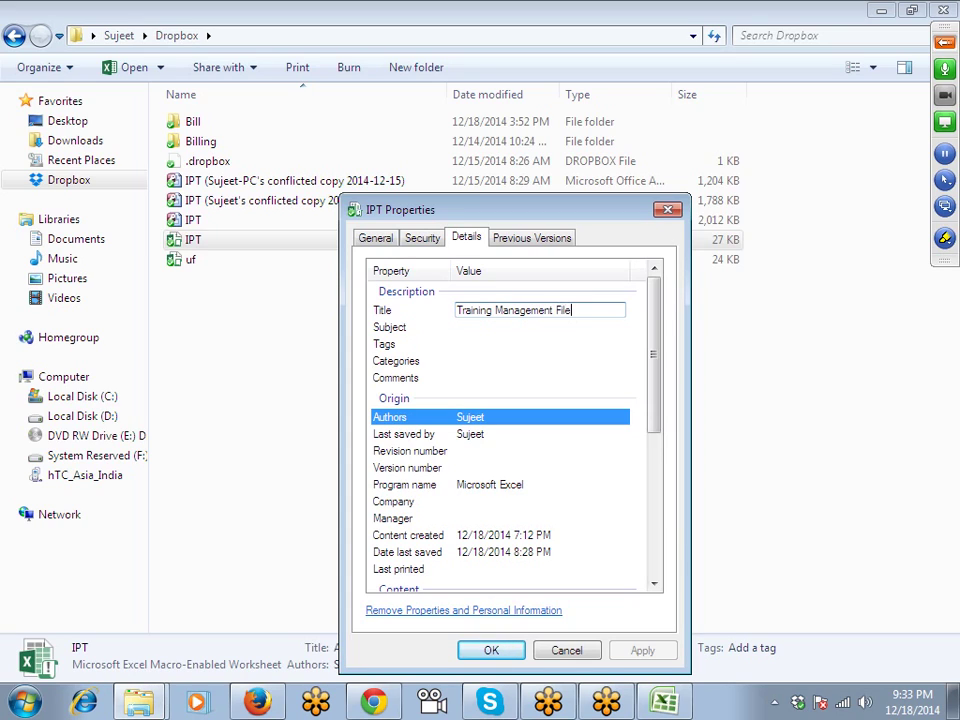
{"action": "type", "text": "For "}
{"action": "type", "text": "IPT"}
{"action": "left_click", "coordinate": [460, 344]}
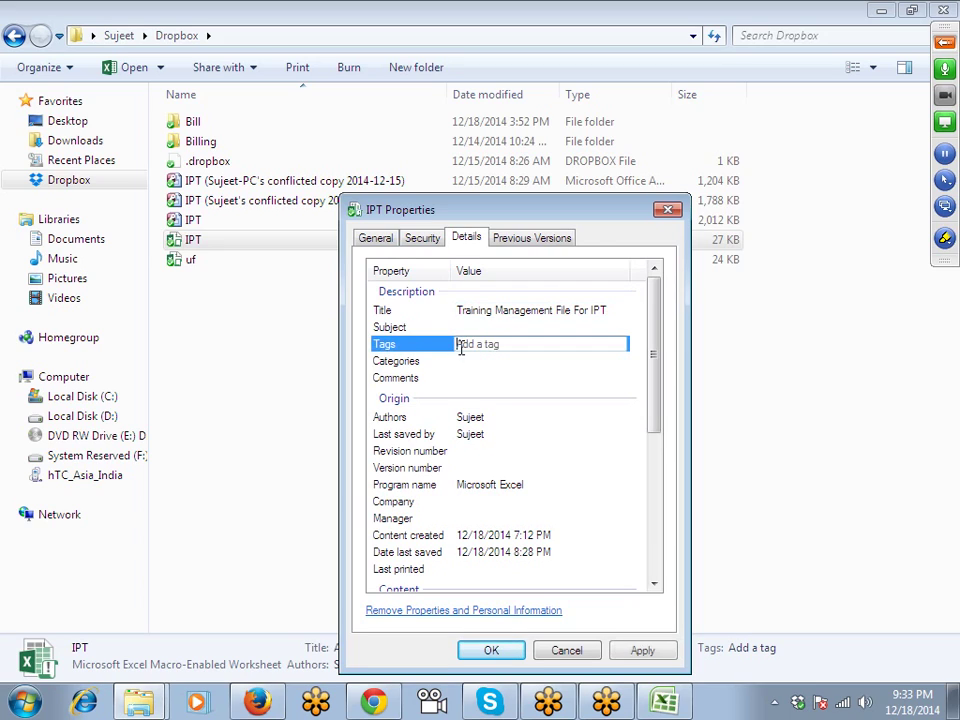
{"action": "left_click", "coordinate": [480, 336]}
{"action": "left_click", "coordinate": [484, 348]}
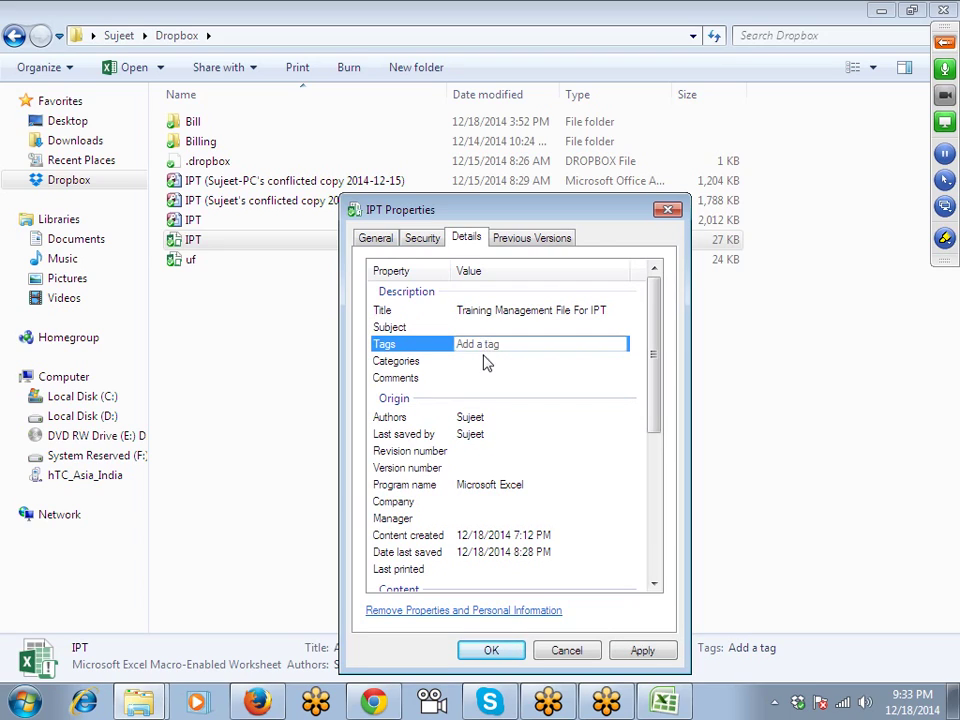
{"action": "left_click", "coordinate": [484, 361]}
{"action": "left_click", "coordinate": [480, 377]}
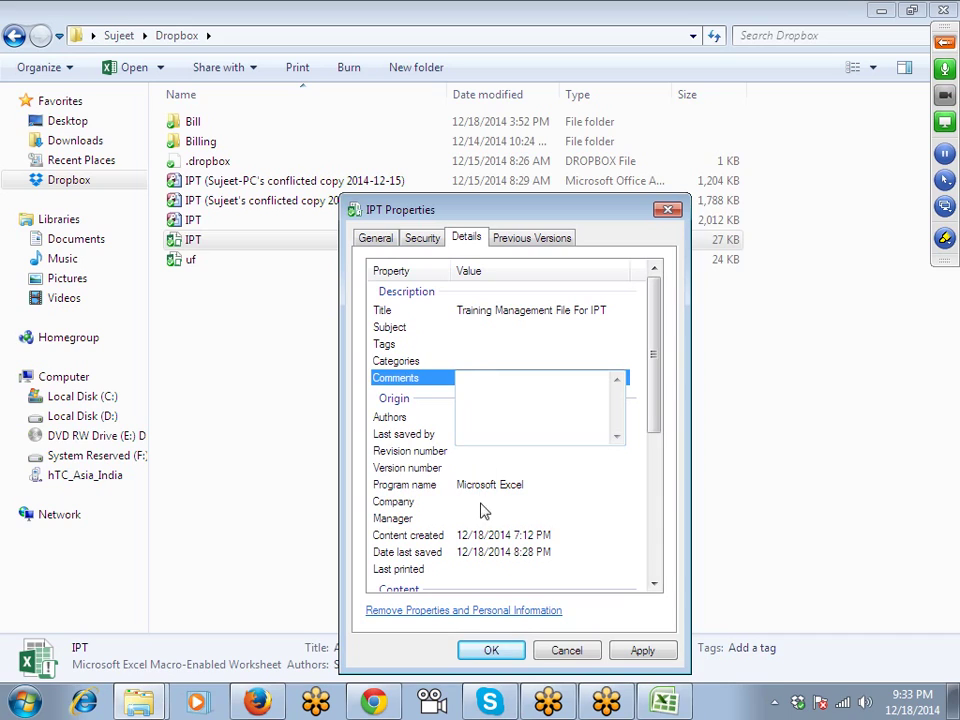
Step: Apply the new title and close the Properties dialog with OK
{"action": "left_click", "coordinate": [643, 651]}
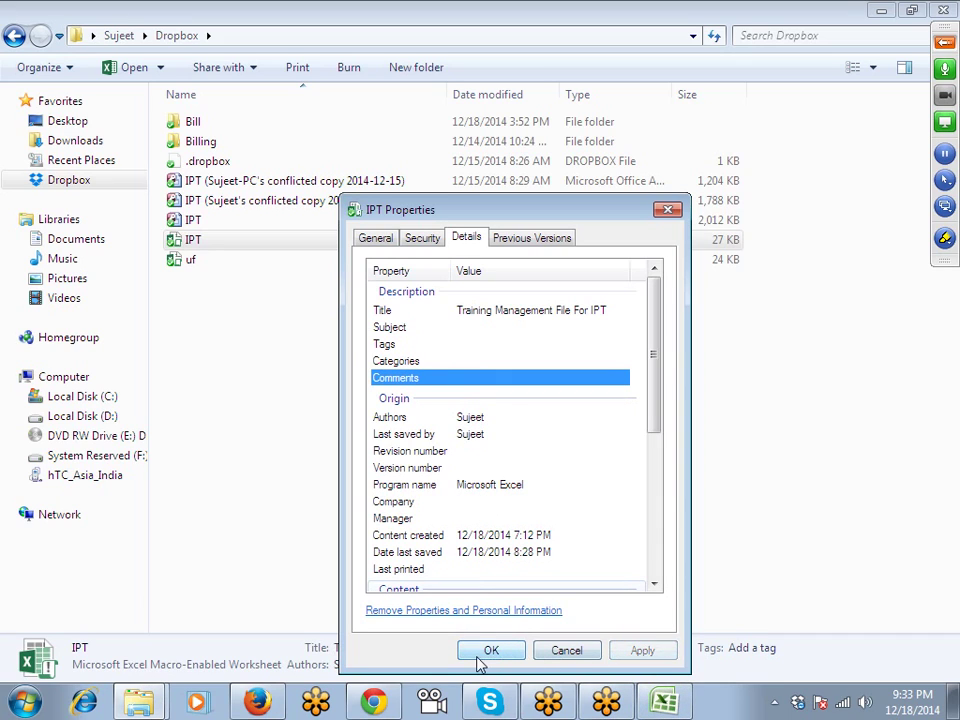
{"action": "left_click", "coordinate": [530, 310]}
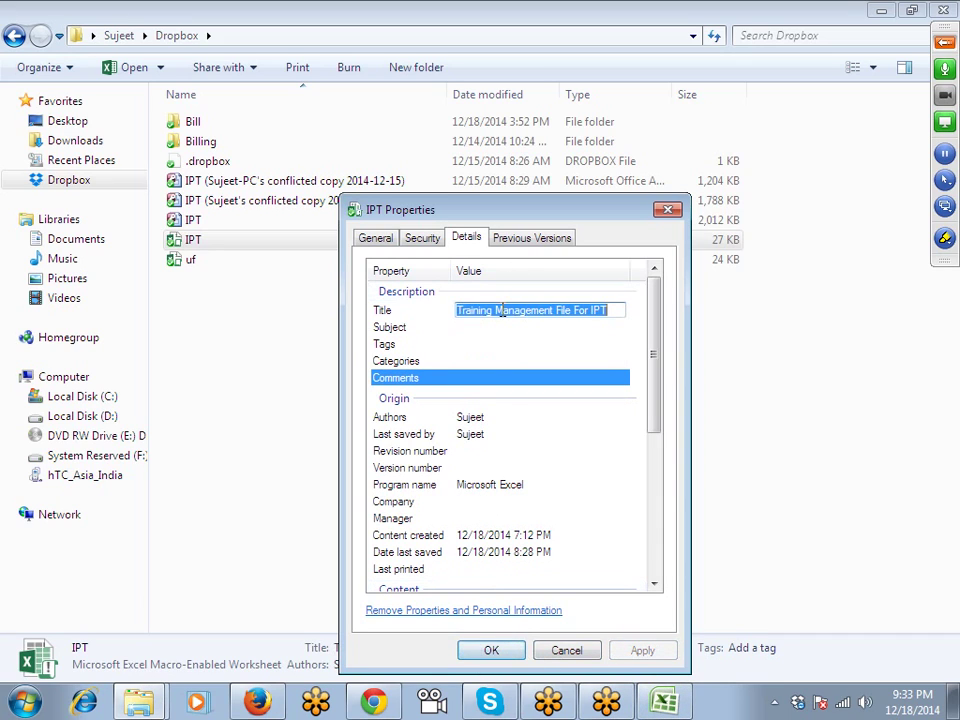
{"action": "left_click", "coordinate": [491, 651]}
{"action": "left_click", "coordinate": [375, 424]}
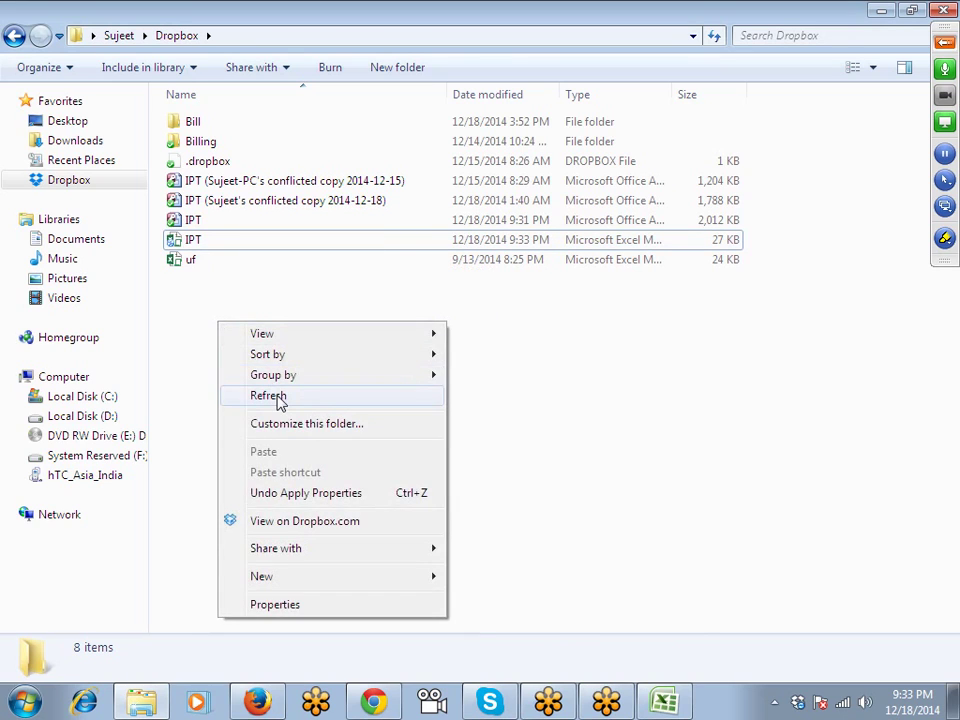
Step: Refresh the Dropbox folder listing so the IPT workbook's new title appears
{"action": "left_click", "coordinate": [255, 396]}
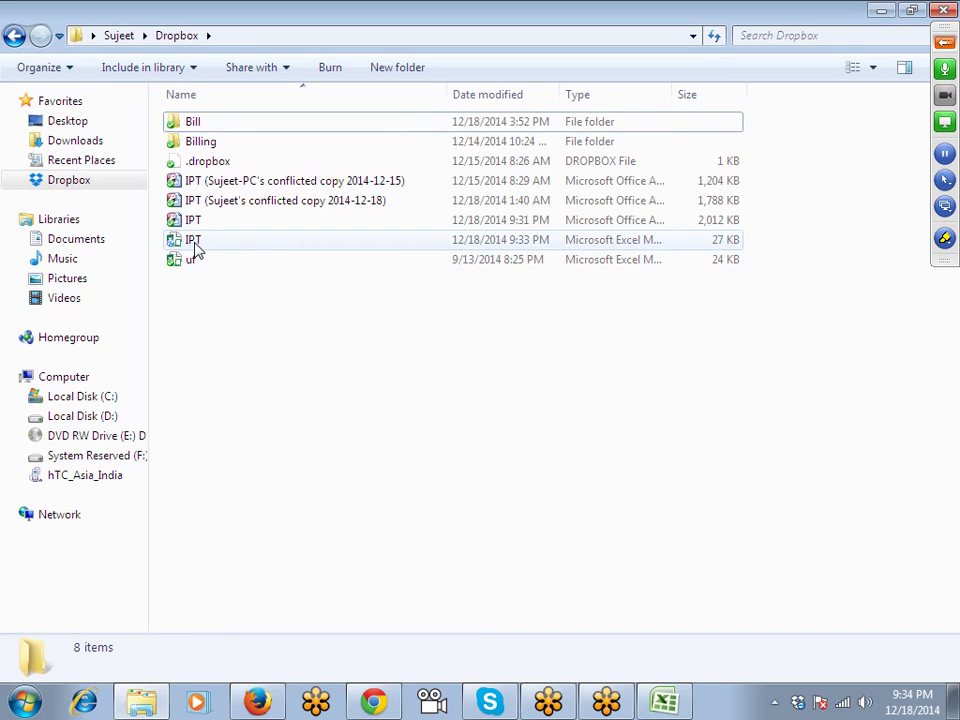
{"action": "mouse_move", "coordinate": [193, 240]}
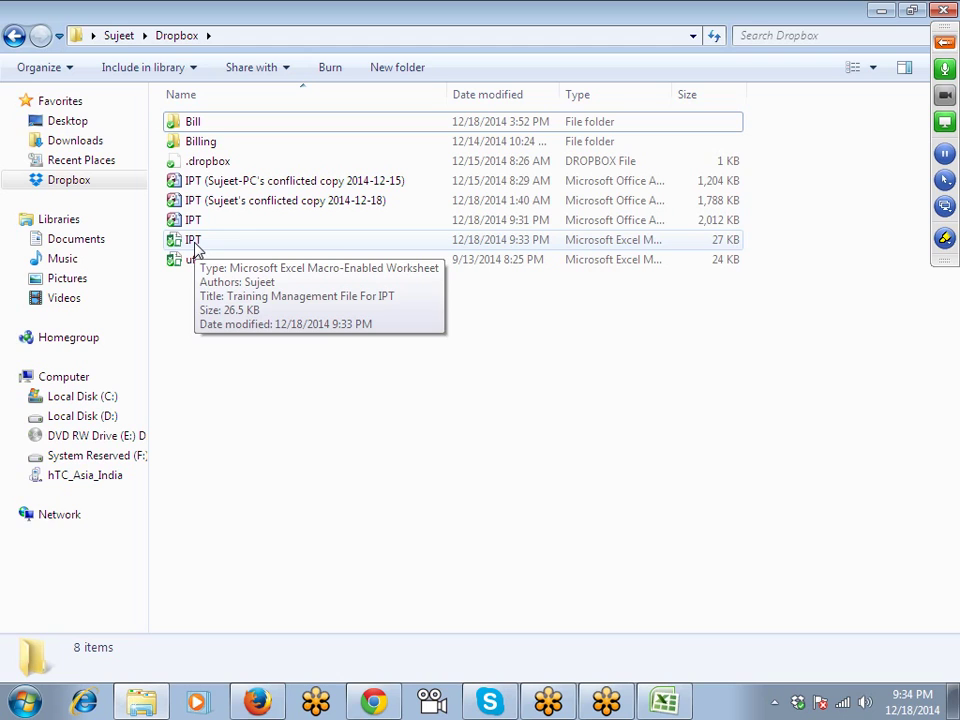
Step: Search the contents of Local Disk (C:) for 'Training'
{"action": "left_click", "coordinate": [82, 398]}
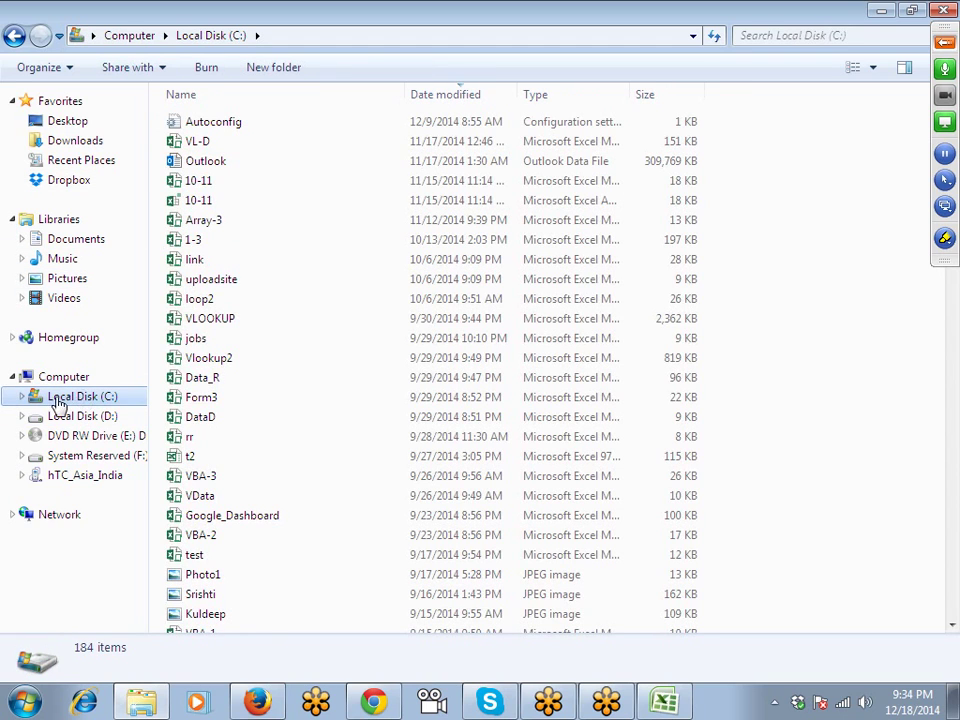
{"action": "left_click", "coordinate": [774, 37]}
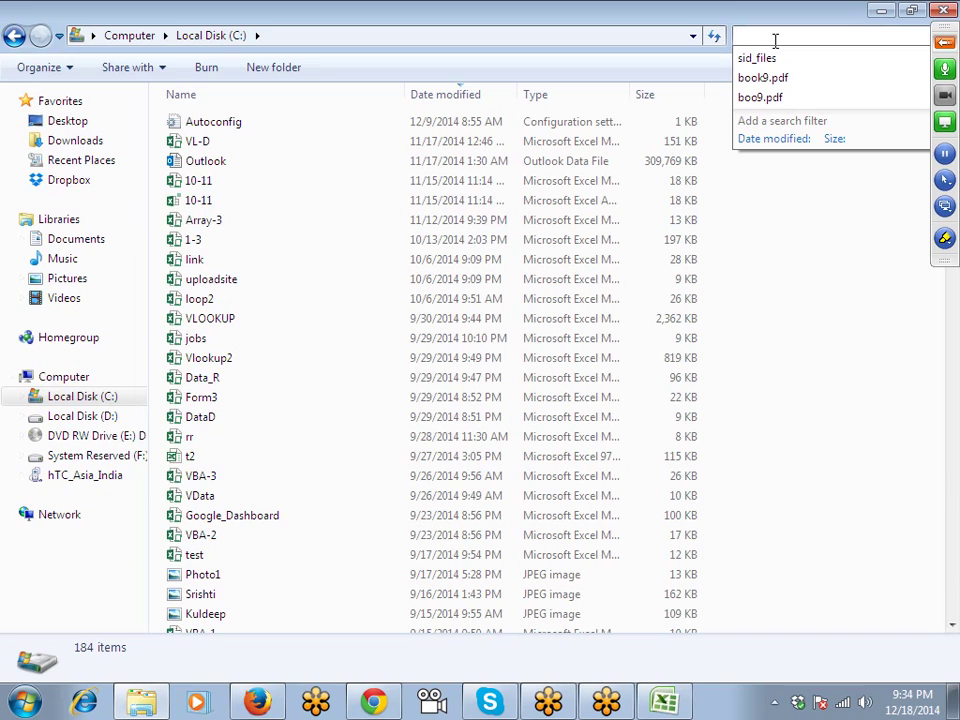
{"action": "type", "text": "Tra"}
{"action": "type", "text": "ining"}
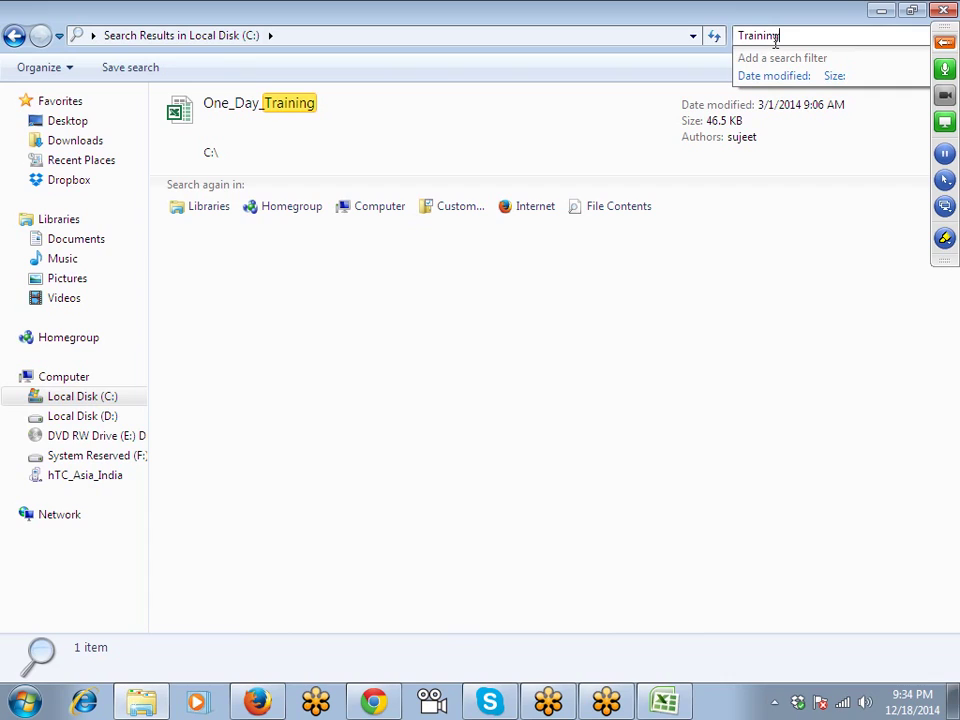
{"action": "key", "text": "Return"}
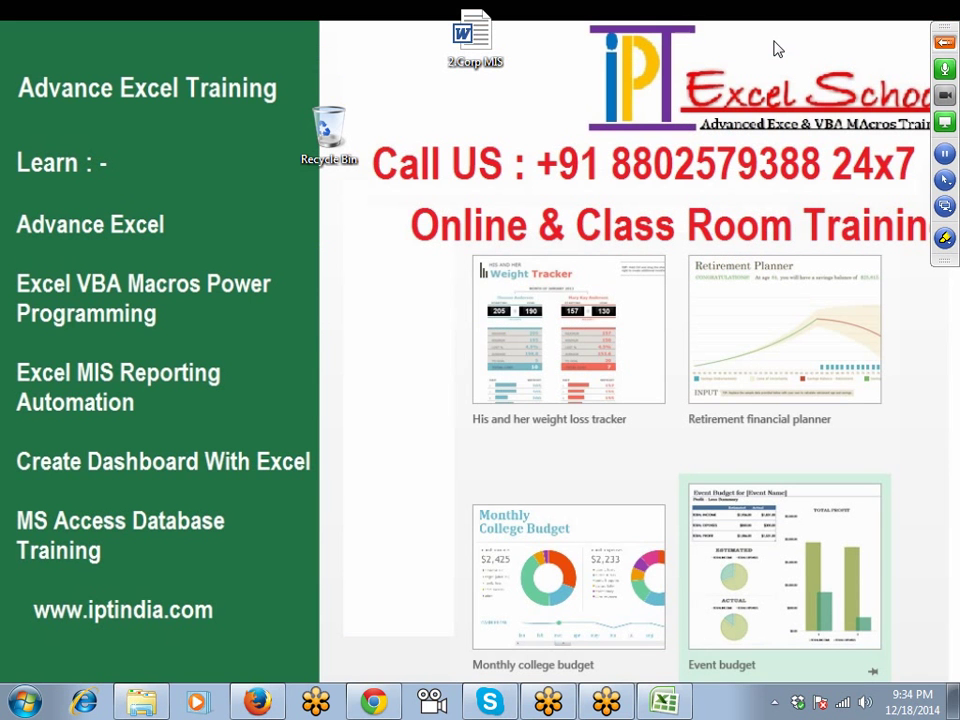
Step: Refresh the desktop and view One_Day_Training's properties on the Details tab
{"action": "right_click", "coordinate": [374, 214]}
{"action": "left_click", "coordinate": [410, 266]}
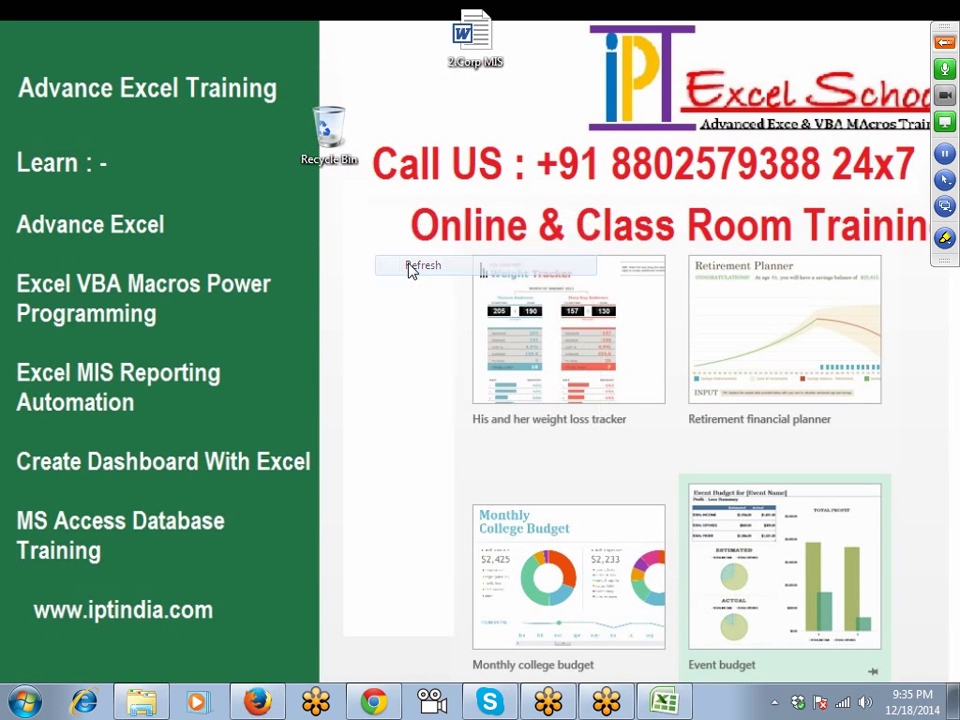
{"action": "left_click", "coordinate": [146, 707]}
{"action": "right_click", "coordinate": [225, 246]}
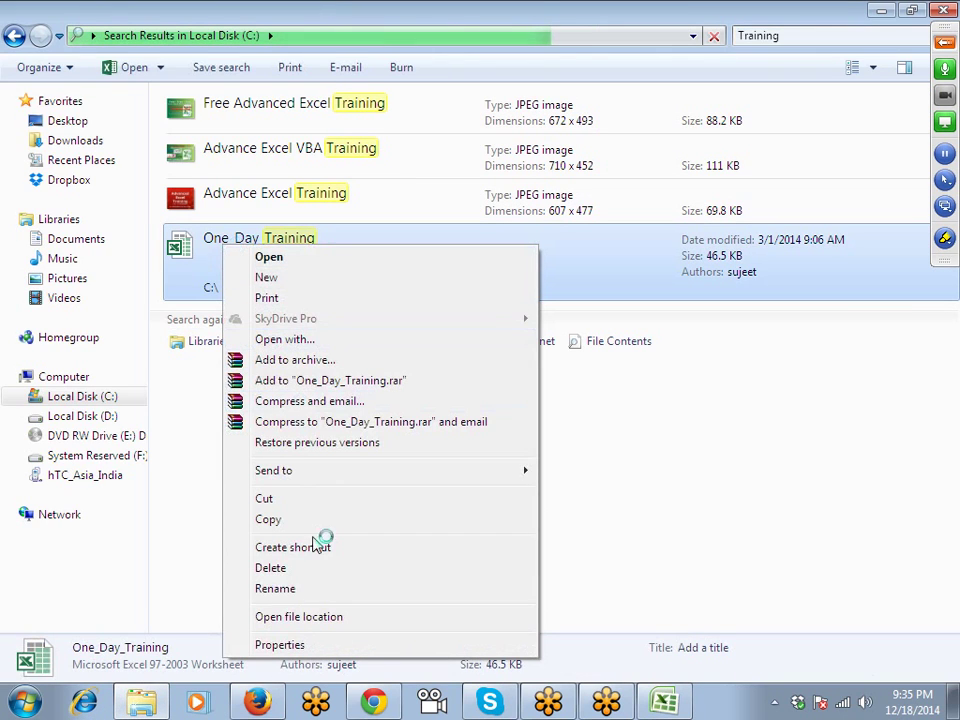
{"action": "left_click", "coordinate": [312, 645]}
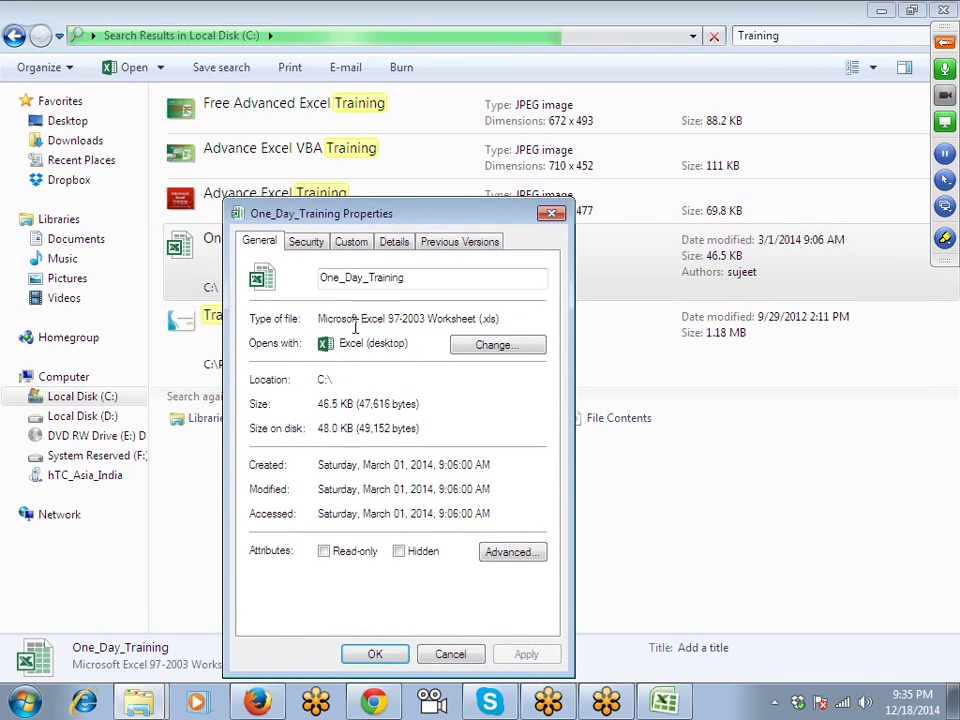
{"action": "left_click", "coordinate": [394, 241]}
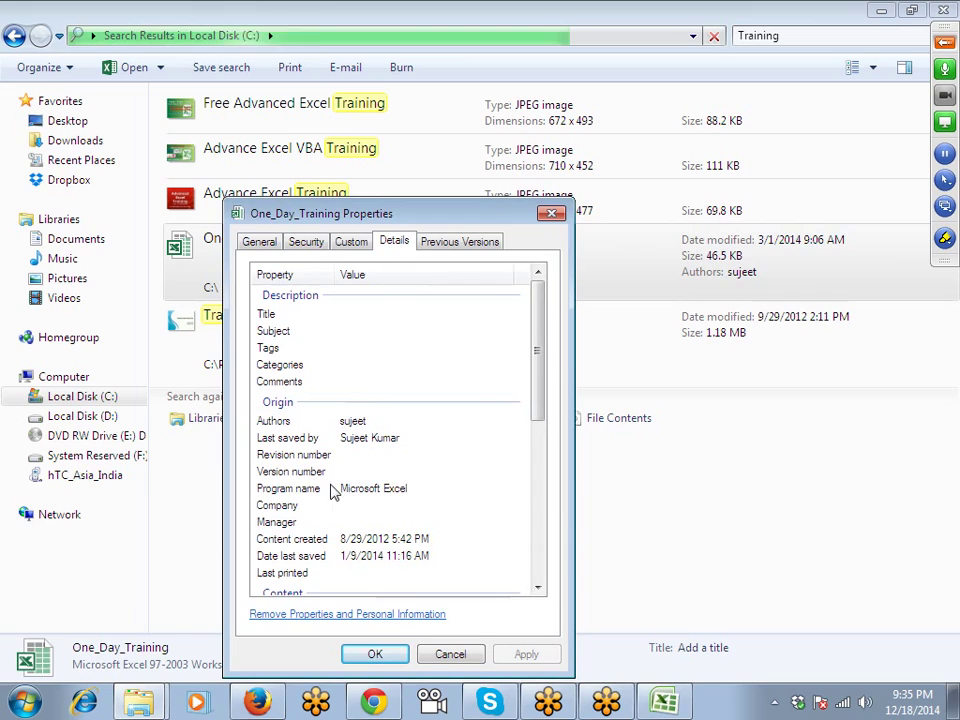
Step: Close One_Day_Training's properties unchanged, then close the search results window
{"action": "left_click", "coordinate": [354, 347]}
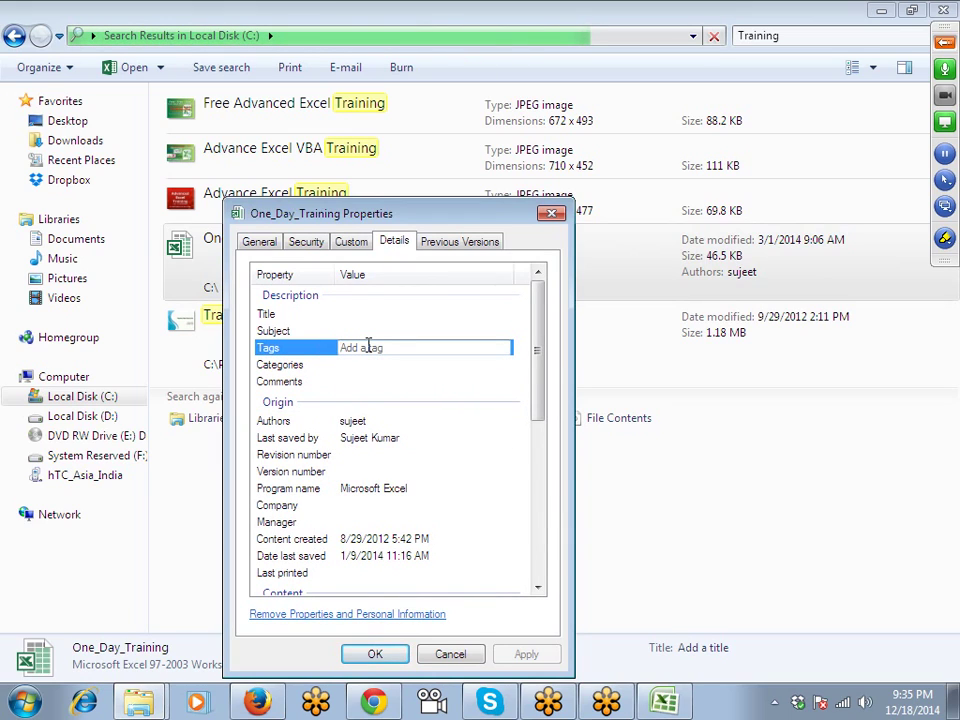
{"action": "left_click", "coordinate": [553, 216]}
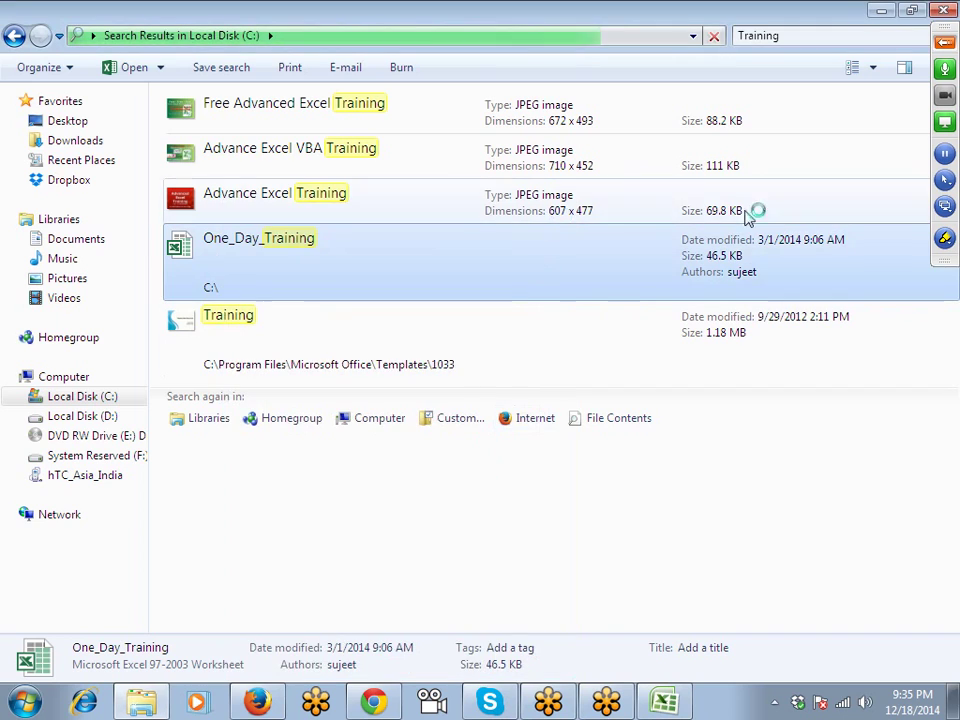
{"action": "left_click", "coordinate": [943, 12]}
{"action": "right_click", "coordinate": [500, 252]}
Step: Refresh the desktop, then launch the 2.Corp MIS document in Word
{"action": "left_click", "coordinate": [530, 300]}
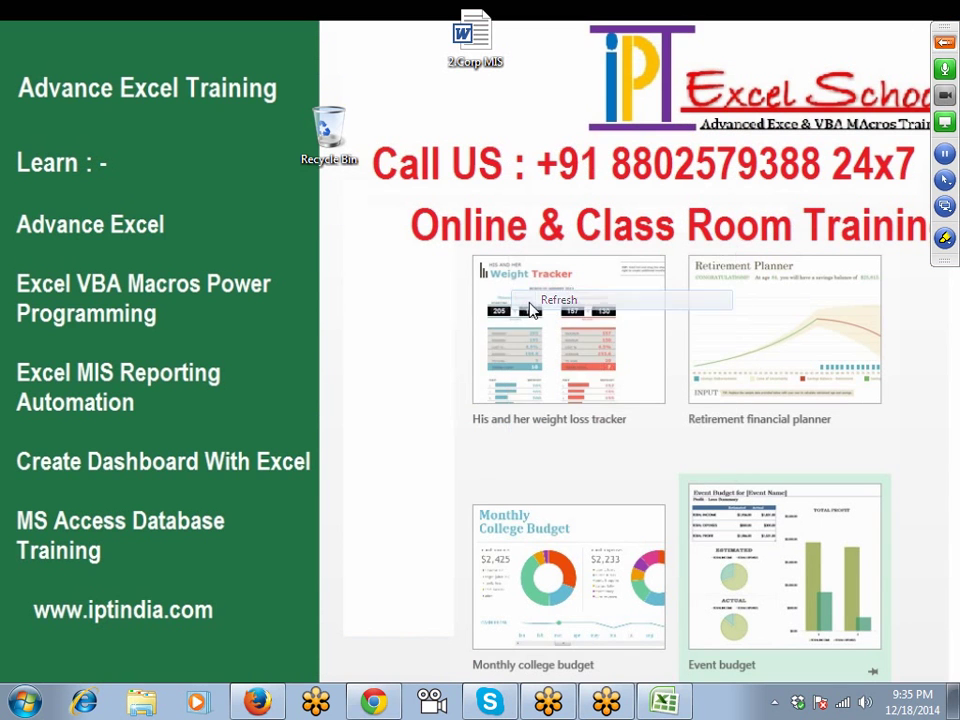
{"action": "right_click", "coordinate": [431, 306]}
{"action": "left_click", "coordinate": [475, 364]}
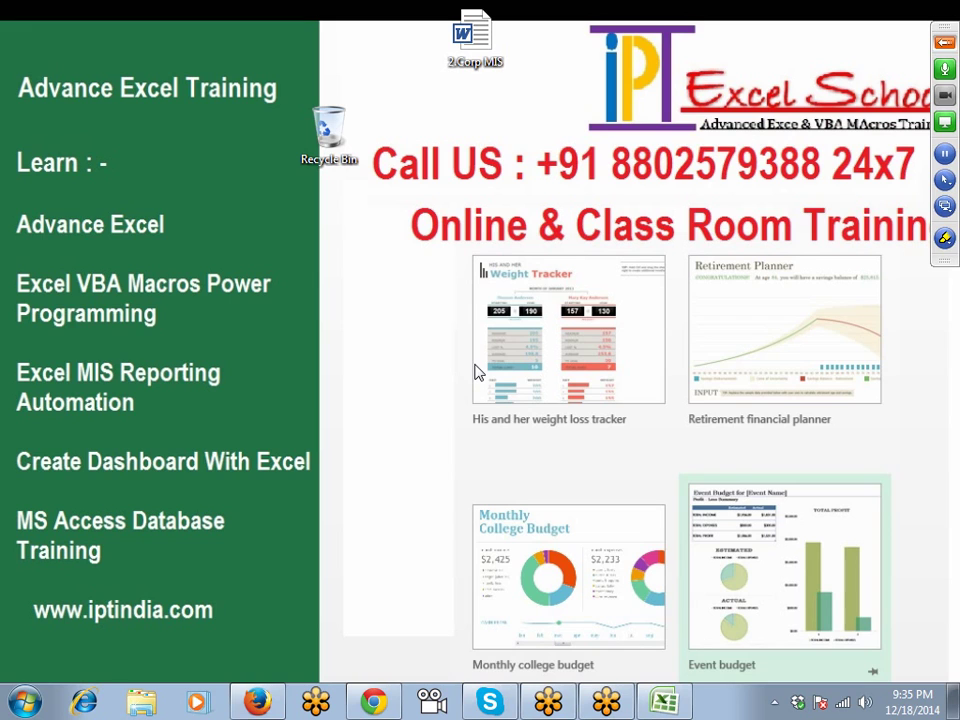
{"action": "double_click", "coordinate": [480, 36]}
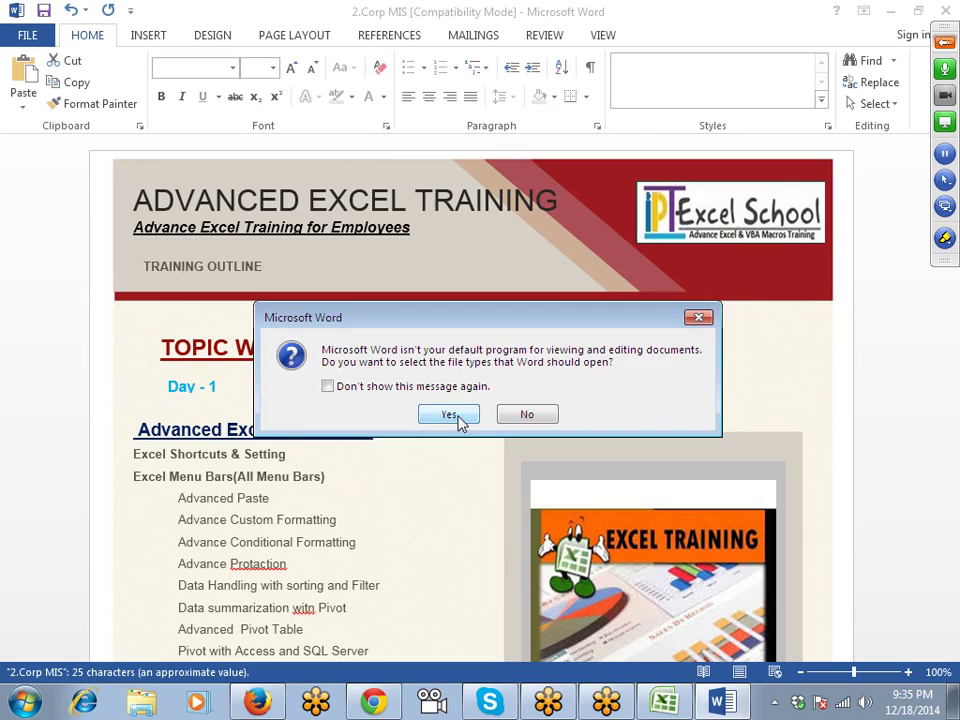
Step: Accept Word as the default program and save associations for all file types, including .odt
{"action": "left_click", "coordinate": [457, 416]}
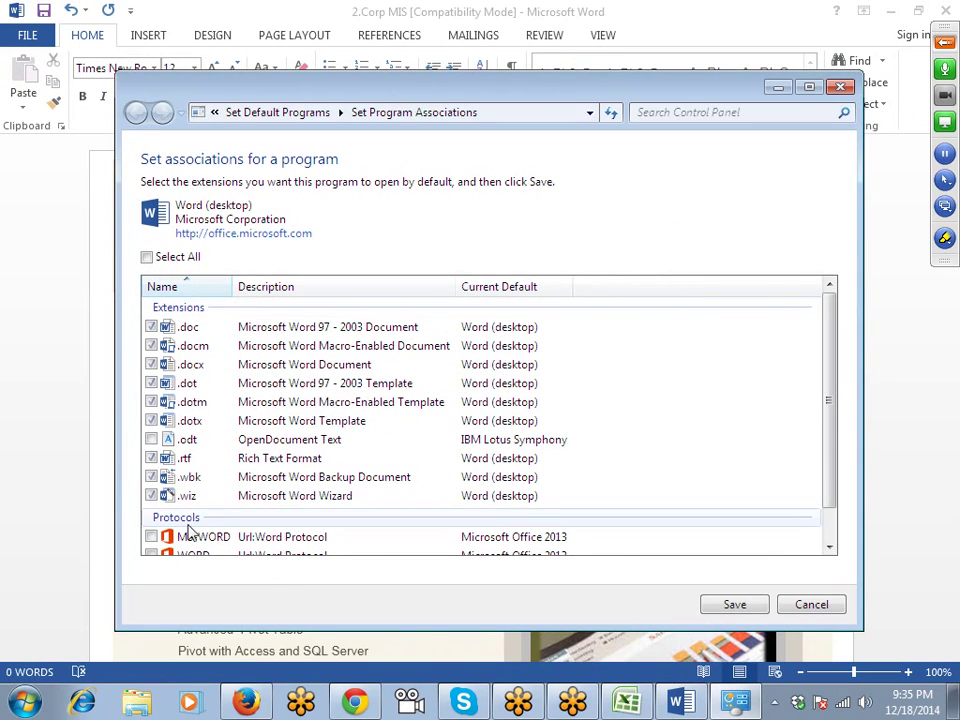
{"action": "left_click", "coordinate": [168, 258]}
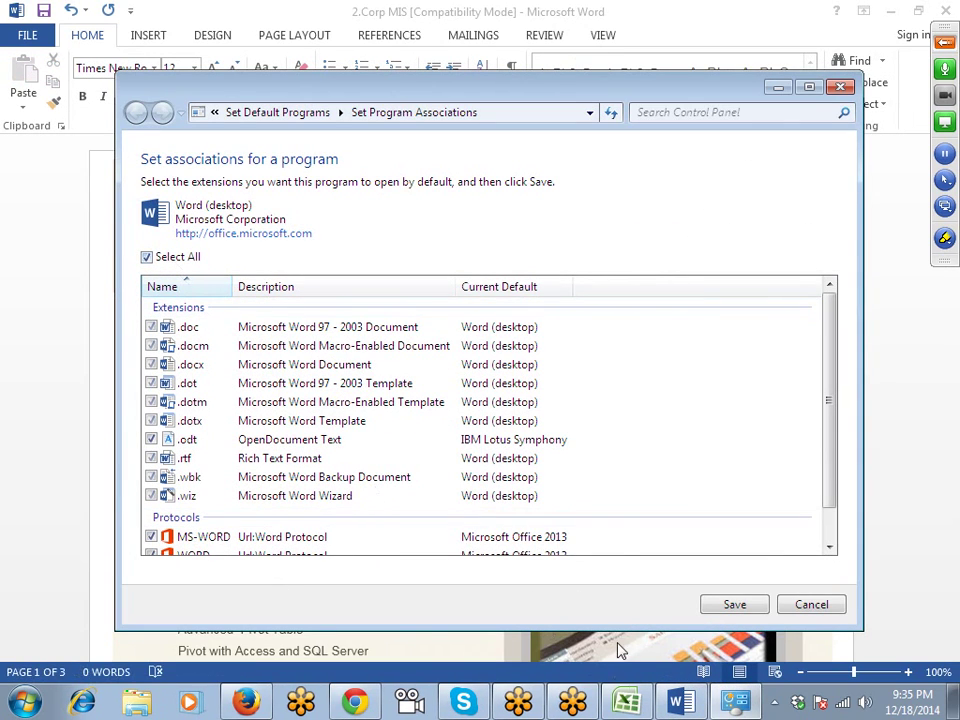
{"action": "left_click", "coordinate": [734, 604]}
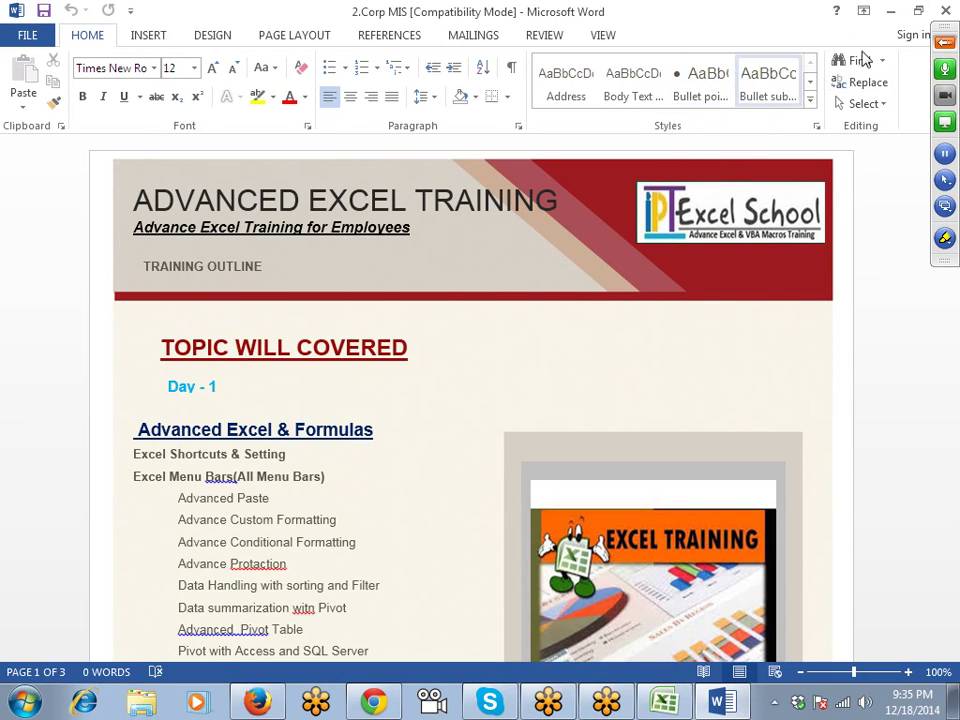
Step: Open Word Help and run a search for 'shorcuts'
{"action": "left_click", "coordinate": [836, 11]}
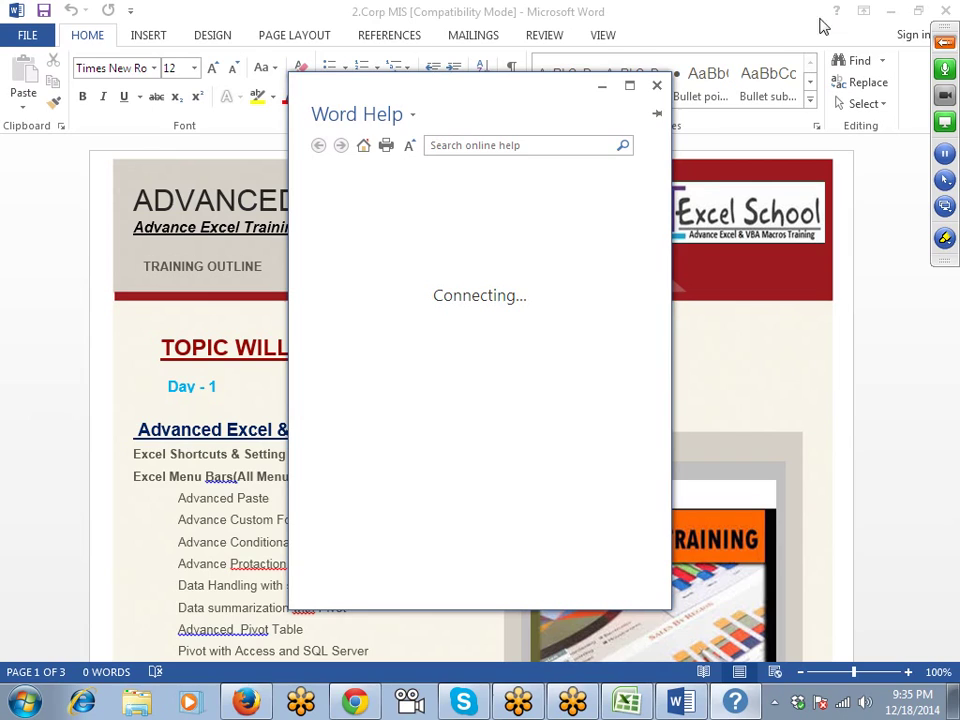
{"action": "left_click", "coordinate": [499, 147]}
{"action": "type", "text": "sh"}
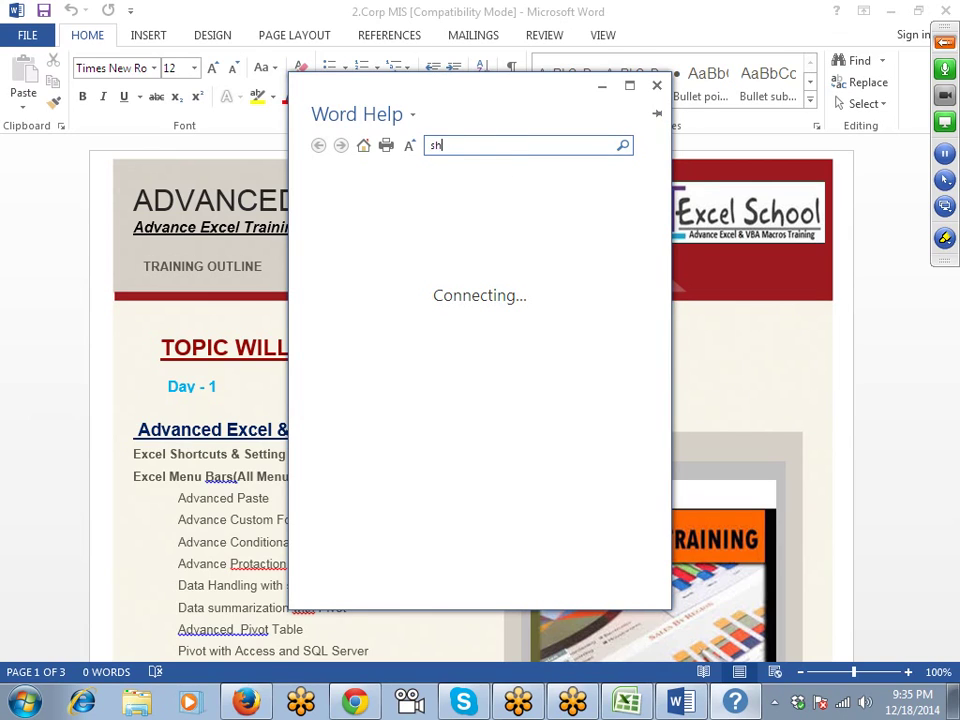
{"action": "type", "text": "o"}
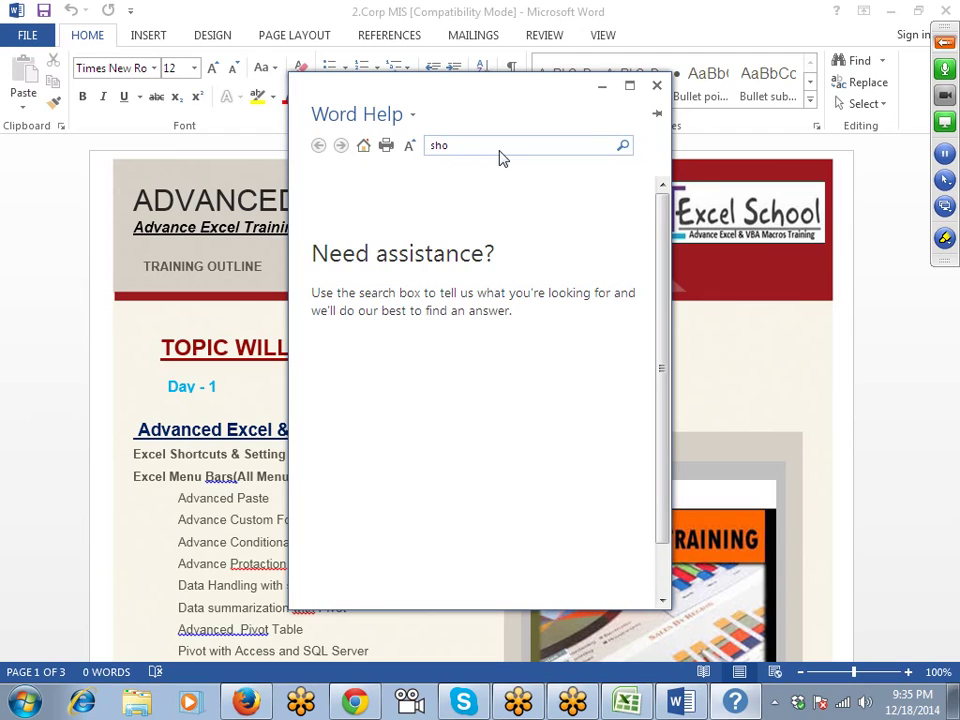
{"action": "left_click", "coordinate": [499, 149]}
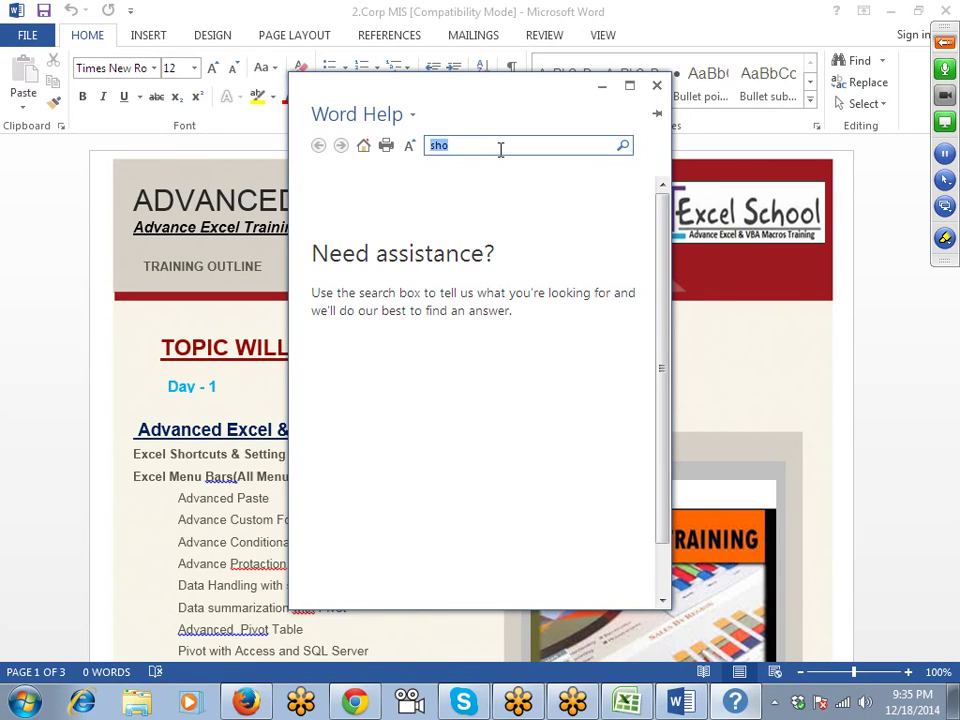
{"action": "left_click", "coordinate": [499, 149]}
{"action": "type", "text": "rc"}
{"action": "type", "text": "uts"}
{"action": "key", "text": "Return"}
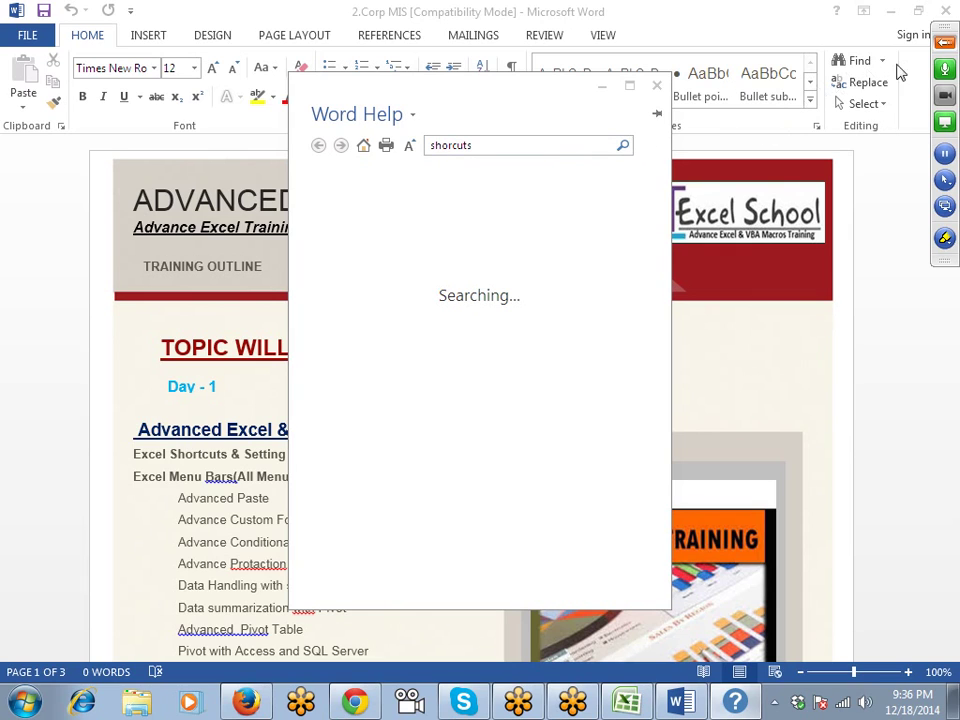
Step: Mute your own microphone in the GoToMeeting control panel's Attendees list
{"action": "left_click", "coordinate": [943, 44]}
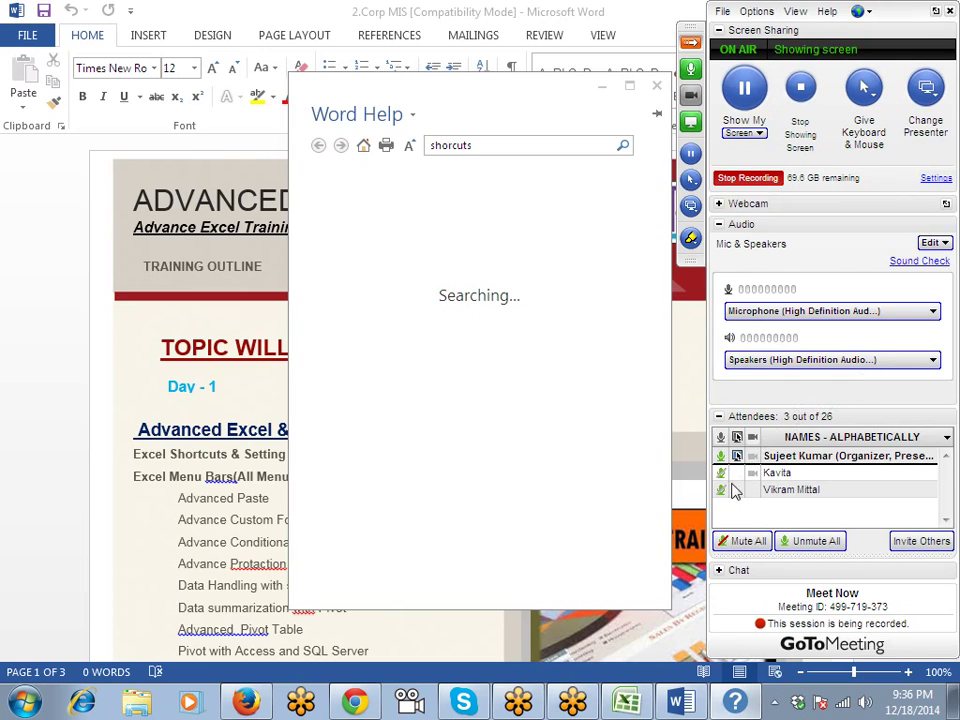
{"action": "left_click", "coordinate": [721, 458]}
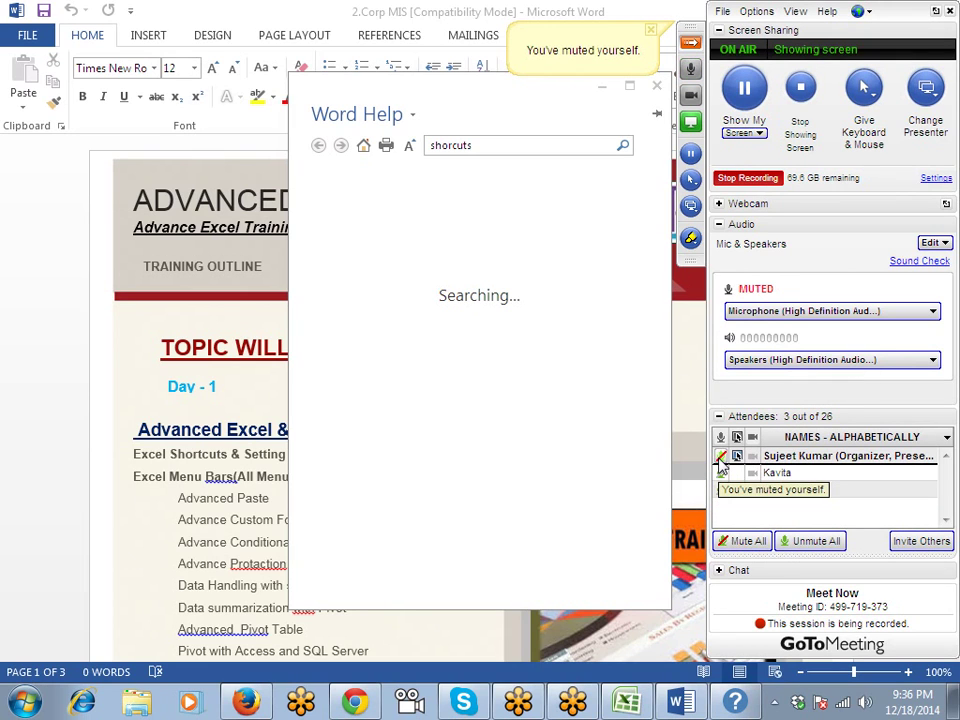